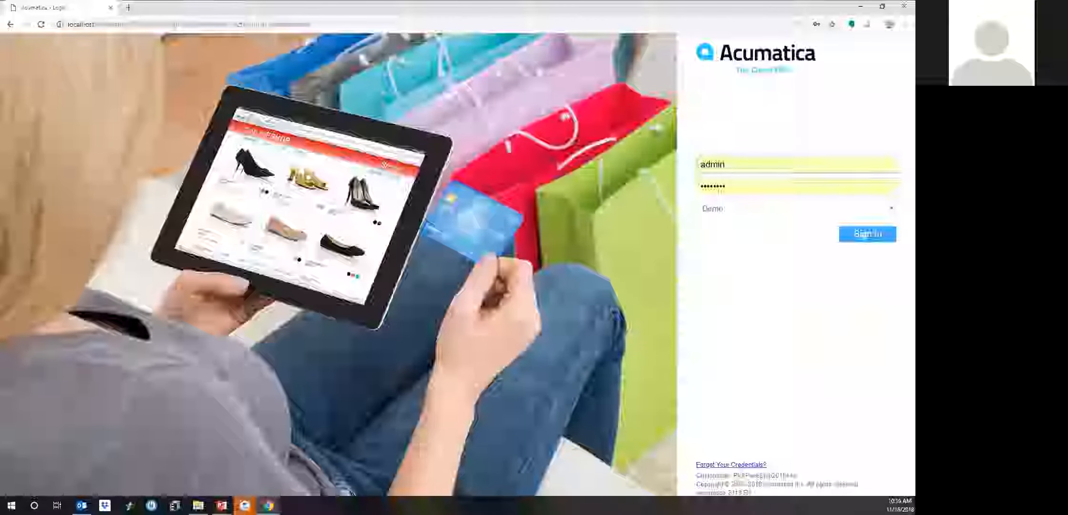
Sign in to reach the Products Wholesale Controller dashboard
{"action": "left_click", "coordinate": [872, 236]}
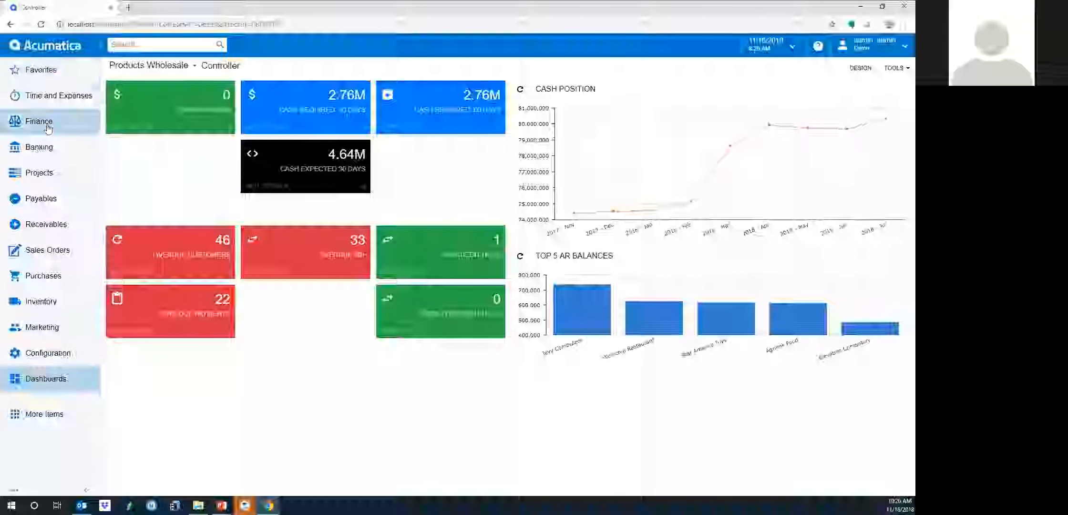
{"action": "left_click", "coordinate": [56, 252]}
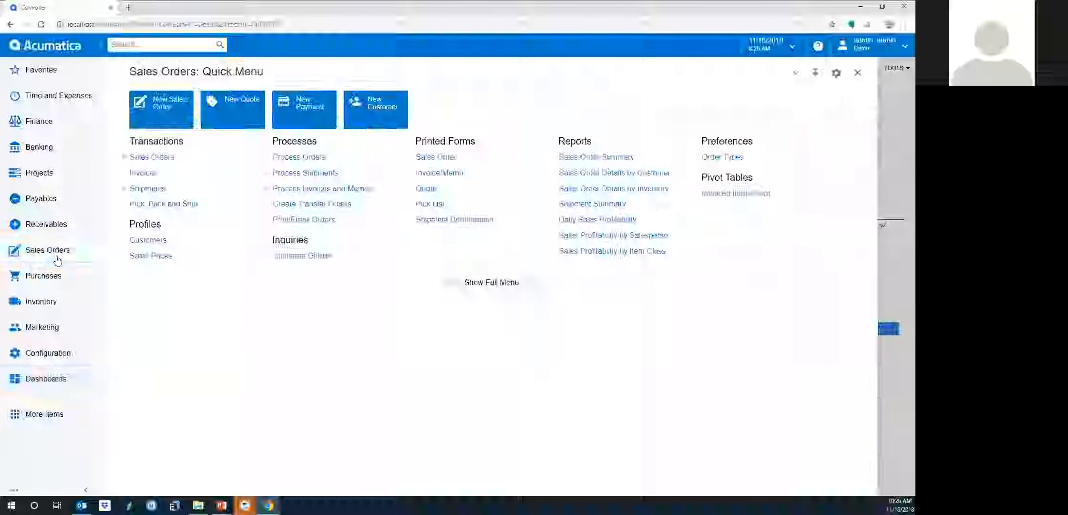
{"action": "left_click", "coordinate": [157, 119]}
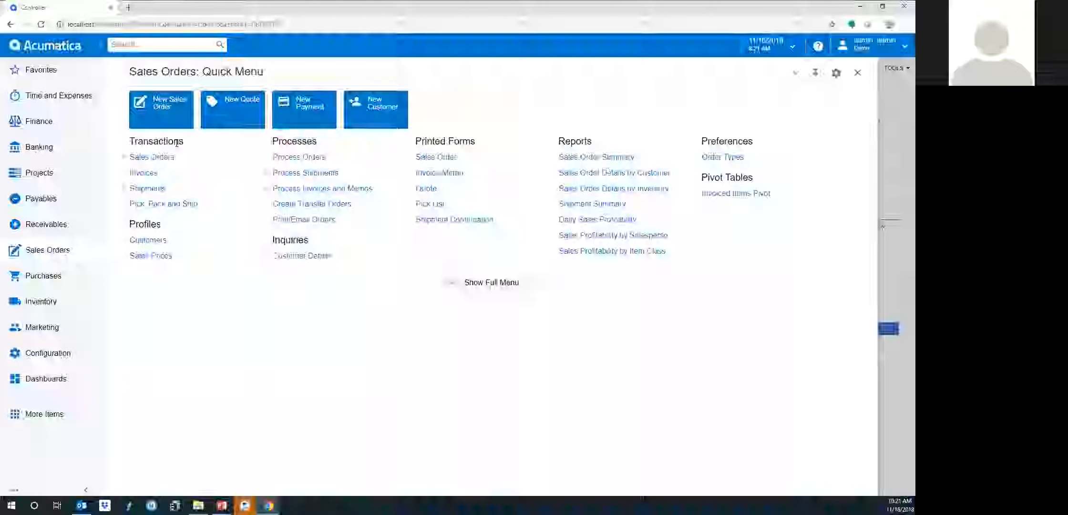
{"action": "left_click", "coordinate": [494, 288]}
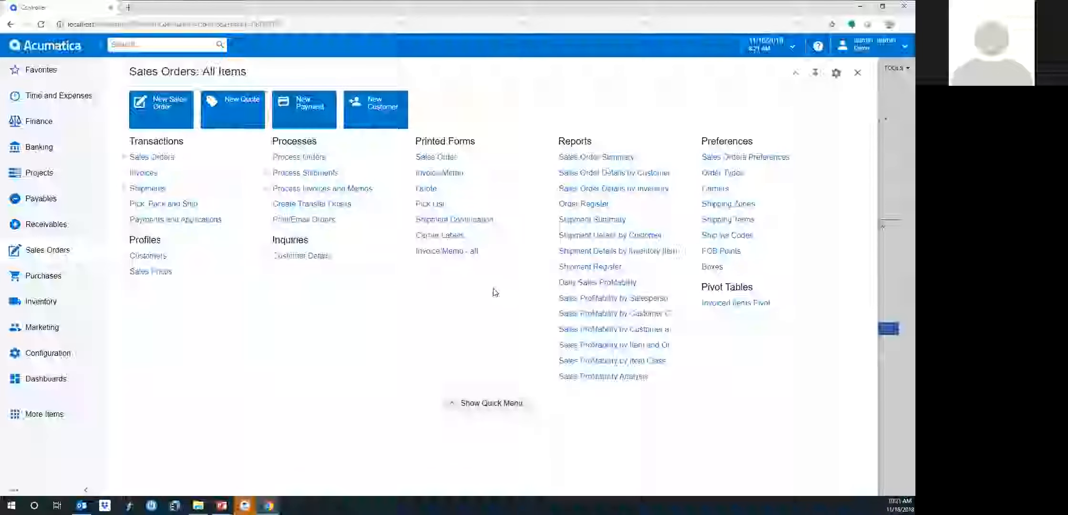
{"action": "left_click", "coordinate": [485, 407]}
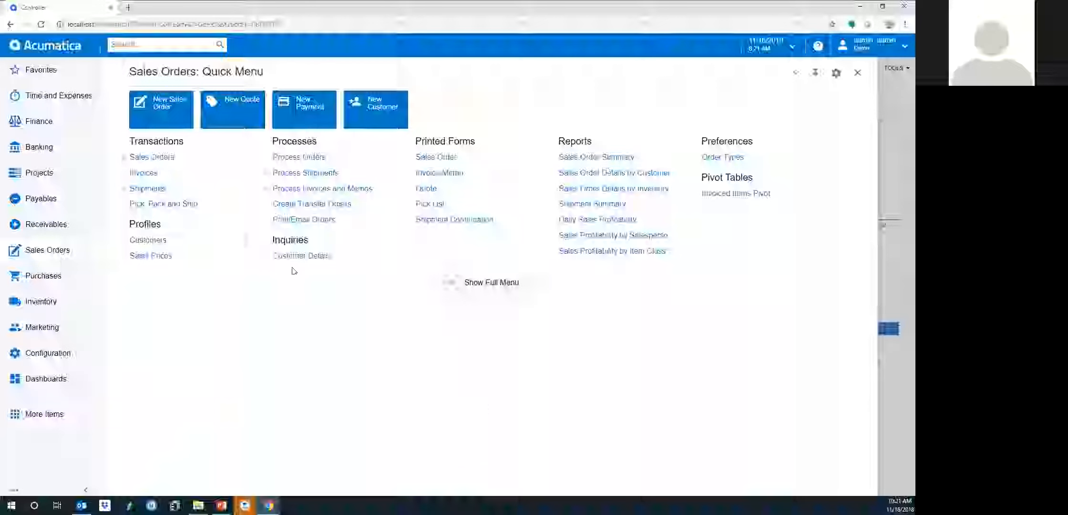
{"action": "left_click", "coordinate": [39, 47]}
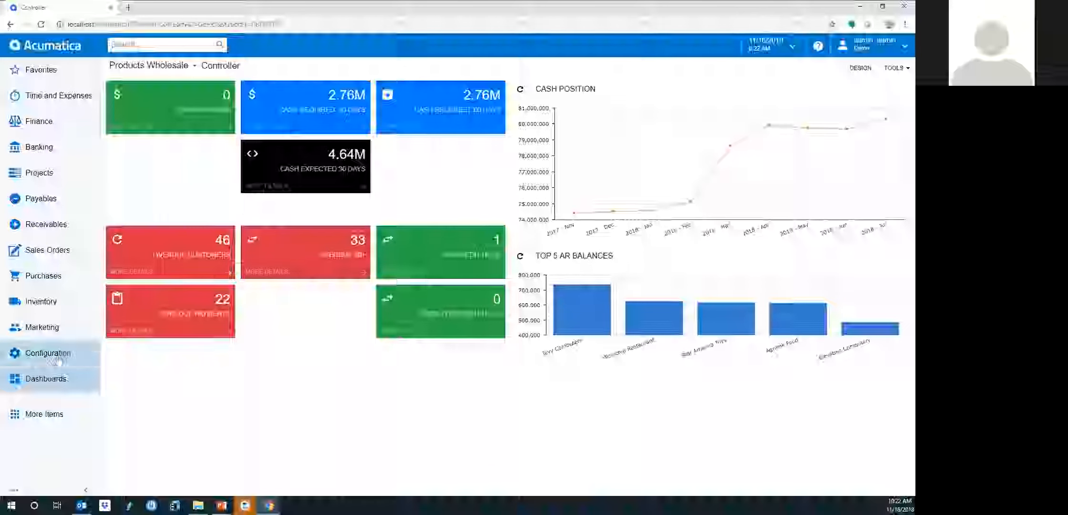
{"action": "left_click", "coordinate": [51, 379]}
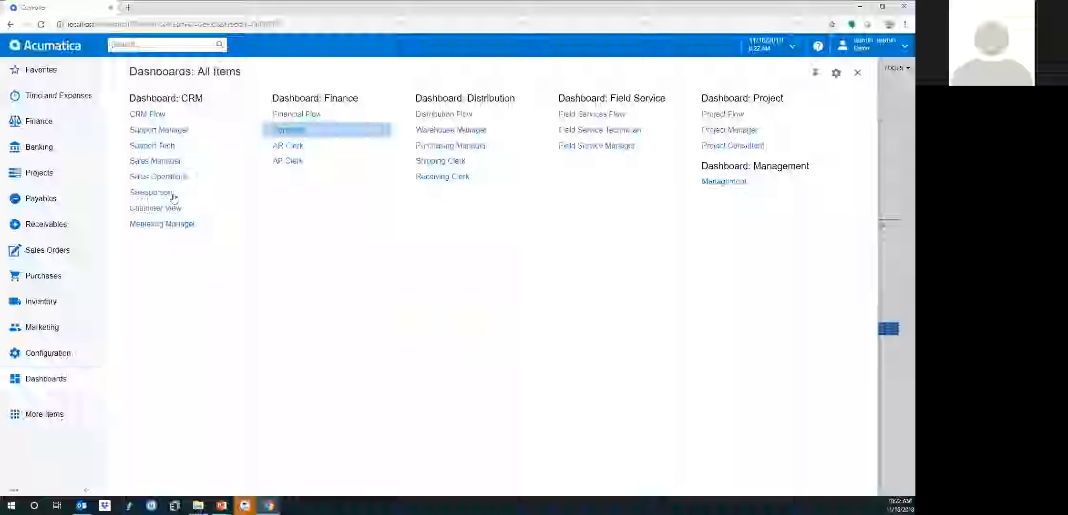
{"action": "left_click", "coordinate": [157, 114]}
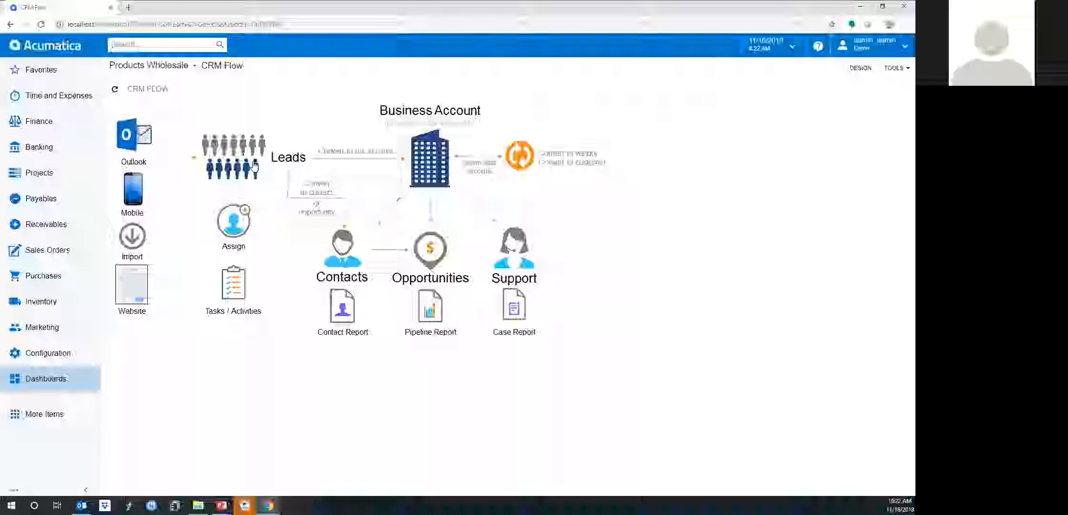
{"action": "left_click", "coordinate": [65, 45]}
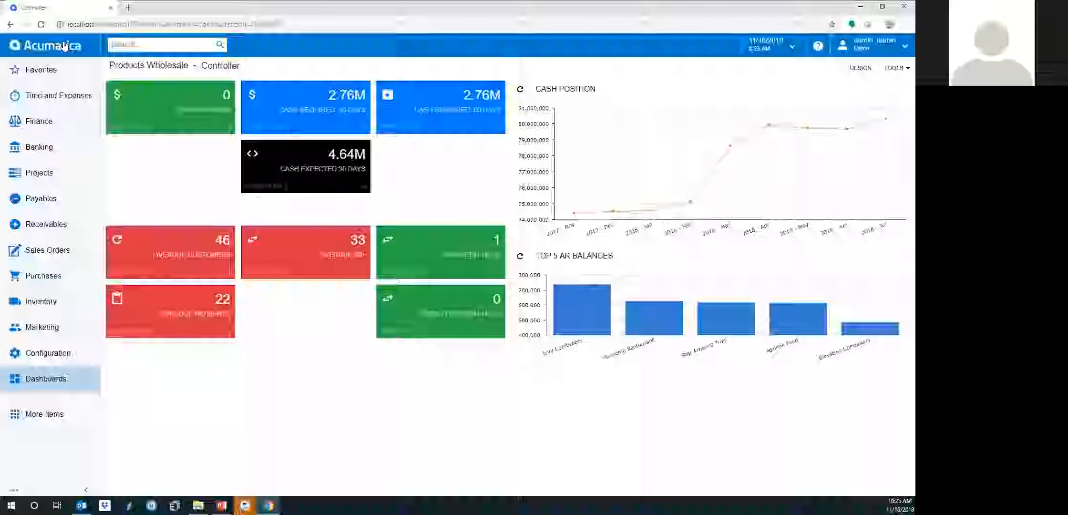
In design mode, move the green tile to column two and delete the Top 5 AR Balances chart
{"action": "left_click", "coordinate": [863, 69]}
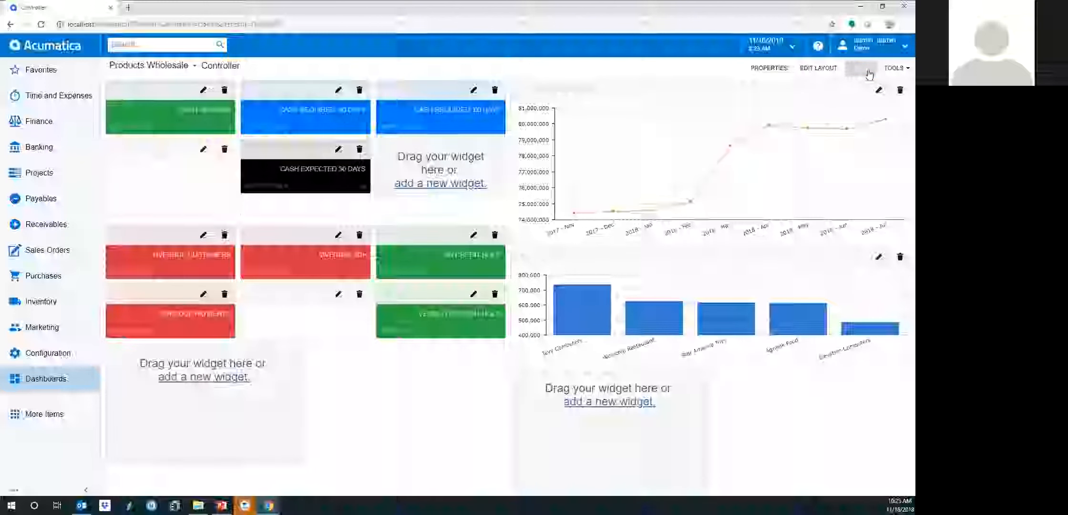
{"action": "left_click_drag", "start_coordinate": [439, 240], "coordinate": [289, 235]}
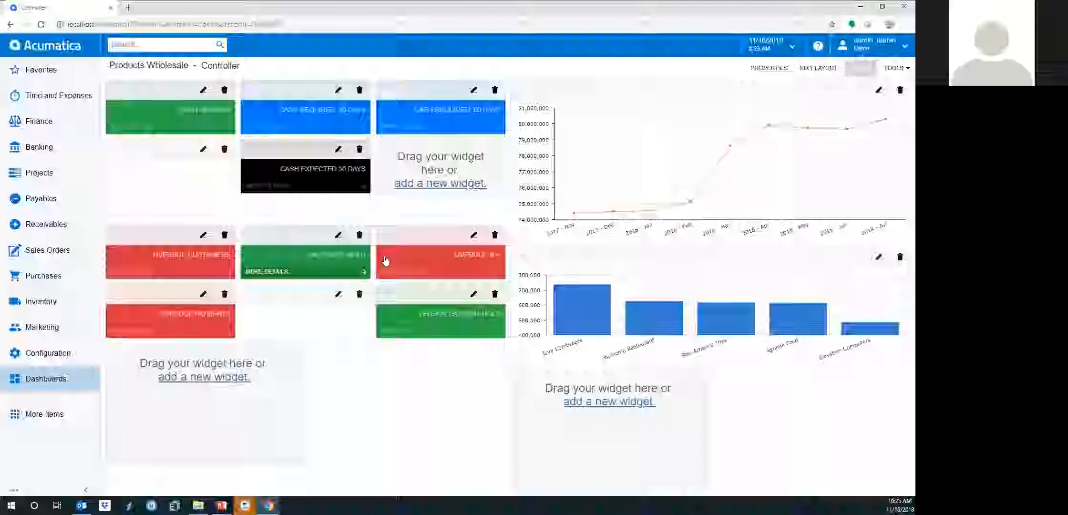
{"action": "left_click", "coordinate": [899, 257]}
{"action": "left_click", "coordinate": [503, 78]}
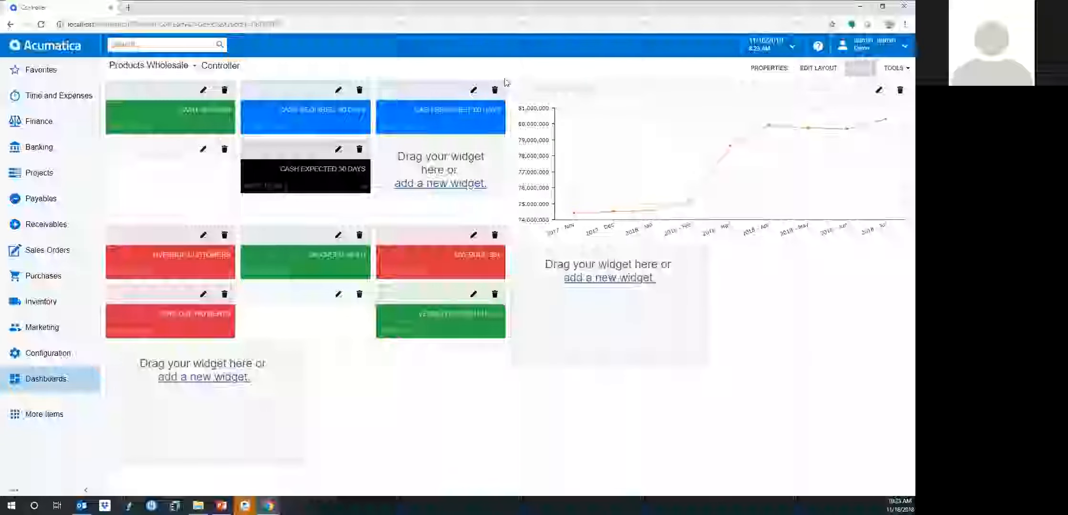
Cancel adding a new widget and exit design mode with the new layout
{"action": "left_click", "coordinate": [586, 280]}
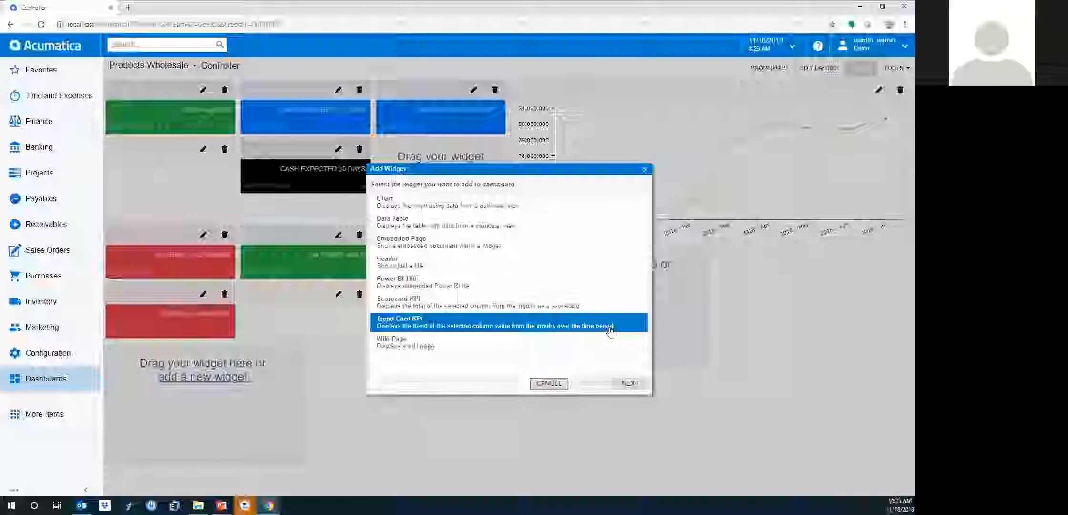
{"action": "left_click", "coordinate": [646, 170]}
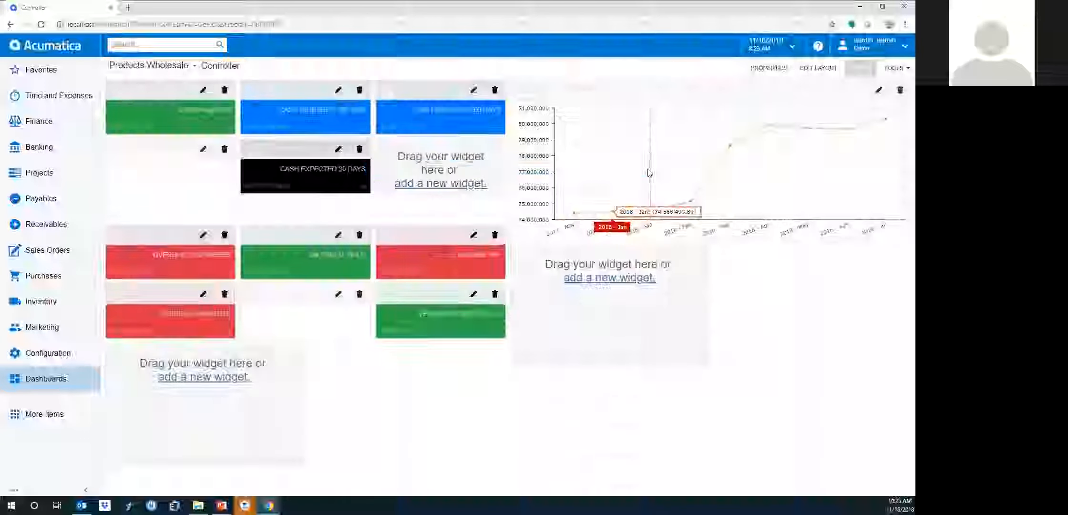
{"action": "left_click", "coordinate": [861, 70]}
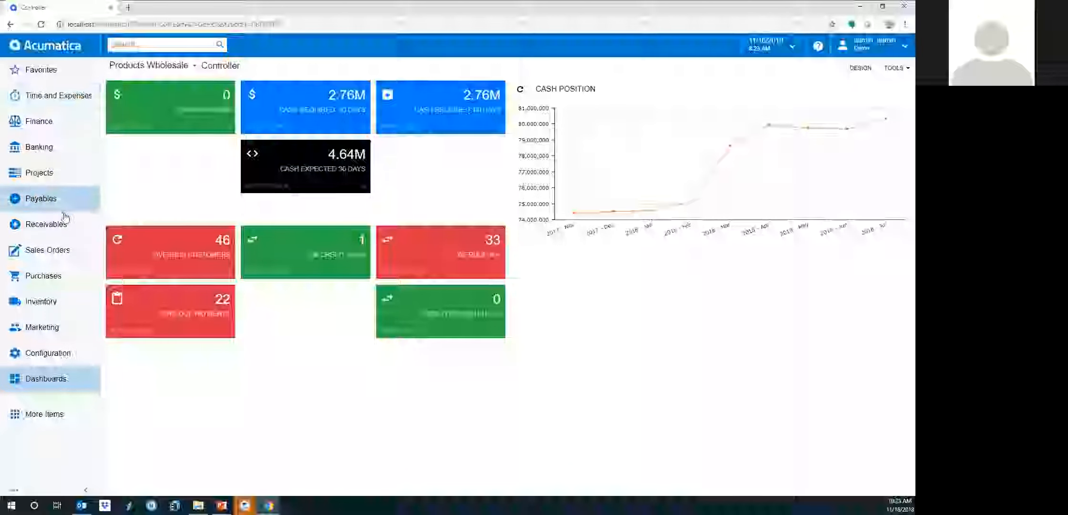
Open New Sales Order in a new tab, close that tab, then star the New Quote tile
{"action": "left_click", "coordinate": [49, 251]}
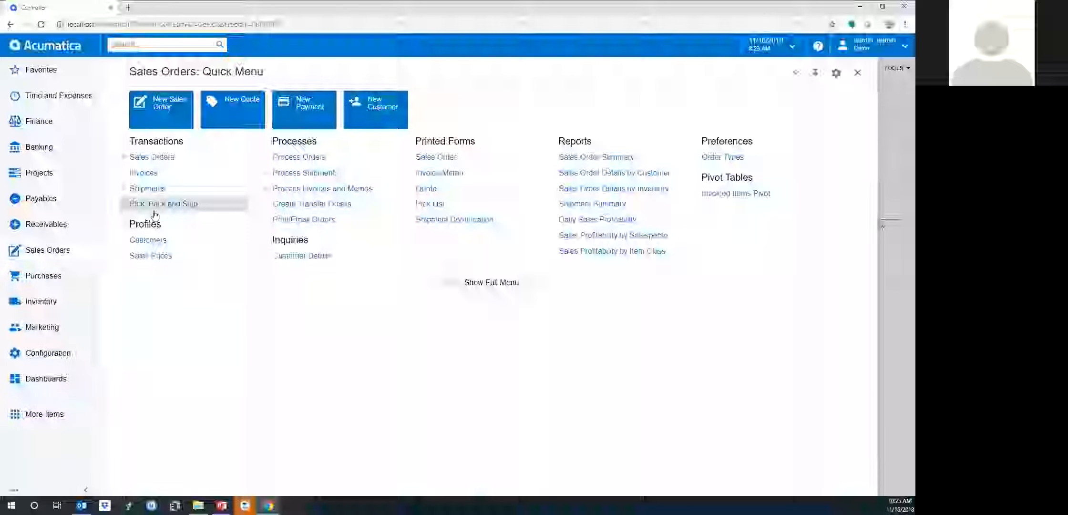
{"action": "right_click", "coordinate": [170, 127]}
{"action": "left_click", "coordinate": [168, 137]}
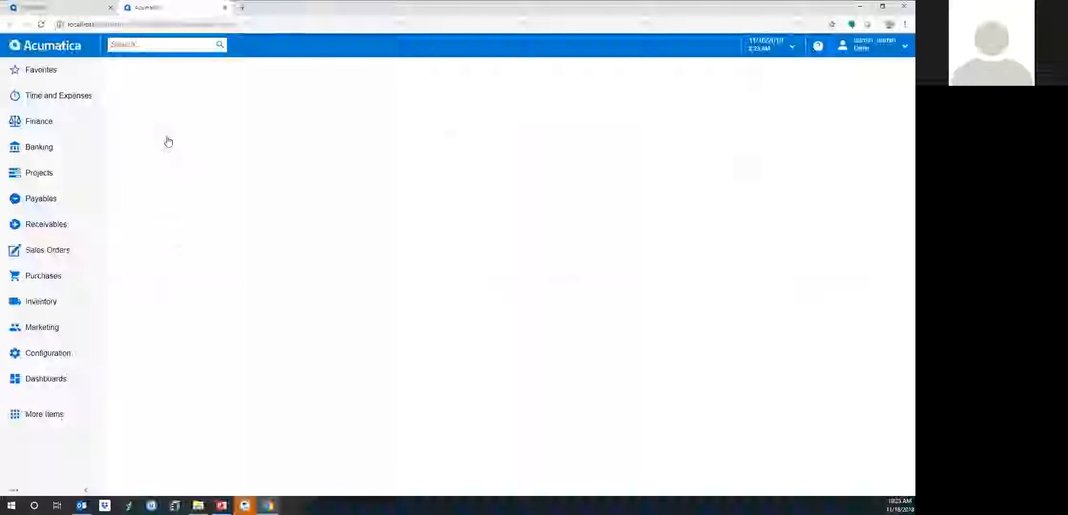
{"action": "left_click", "coordinate": [225, 7]}
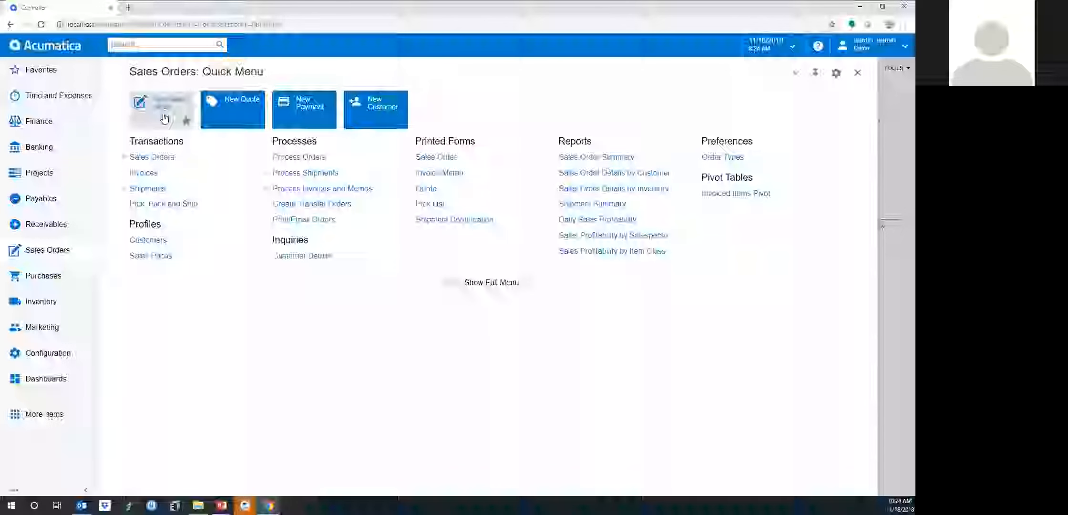
{"action": "left_click", "coordinate": [257, 122]}
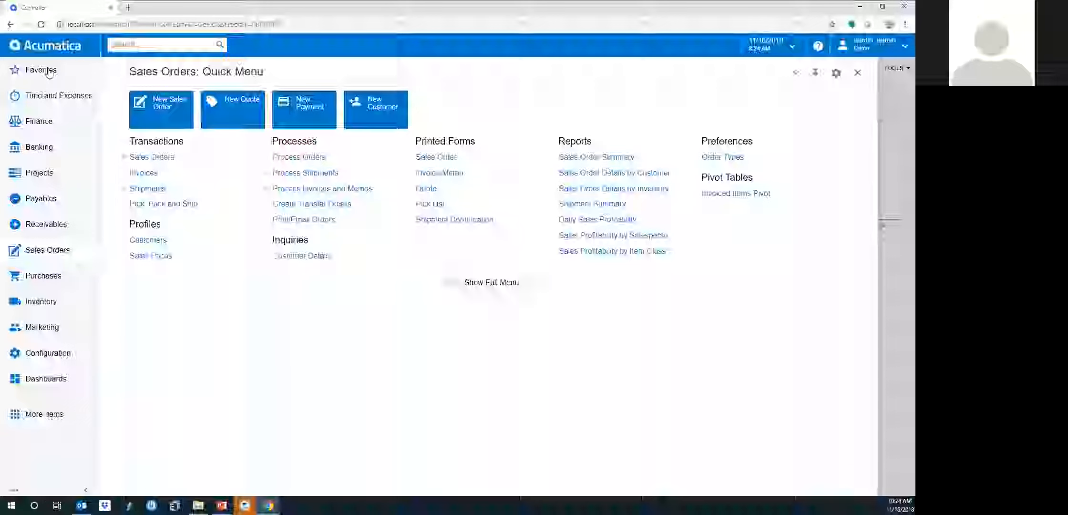
Go through Favorites to the Sales Orders menu and start a New Sales Order
{"action": "left_click", "coordinate": [30, 72]}
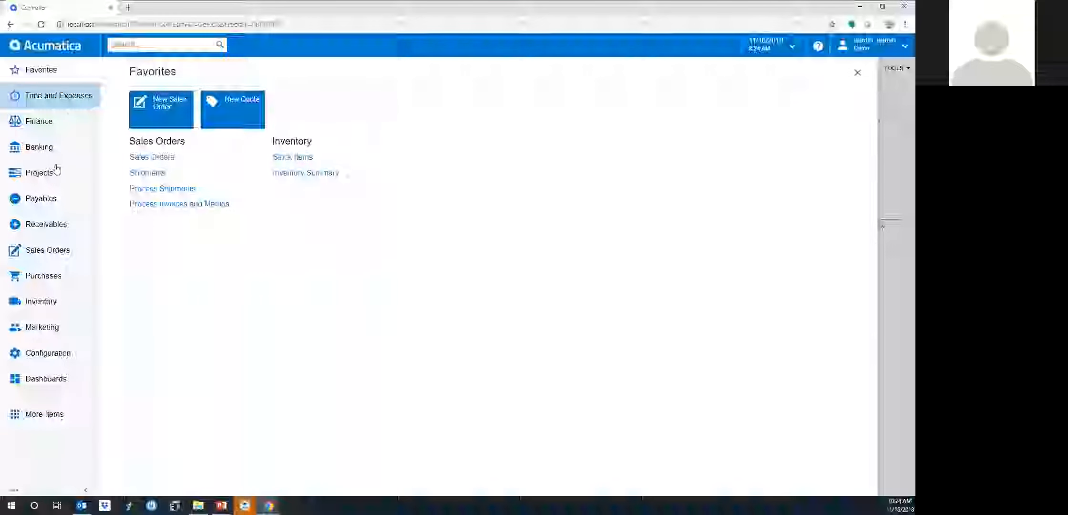
{"action": "left_click", "coordinate": [46, 251]}
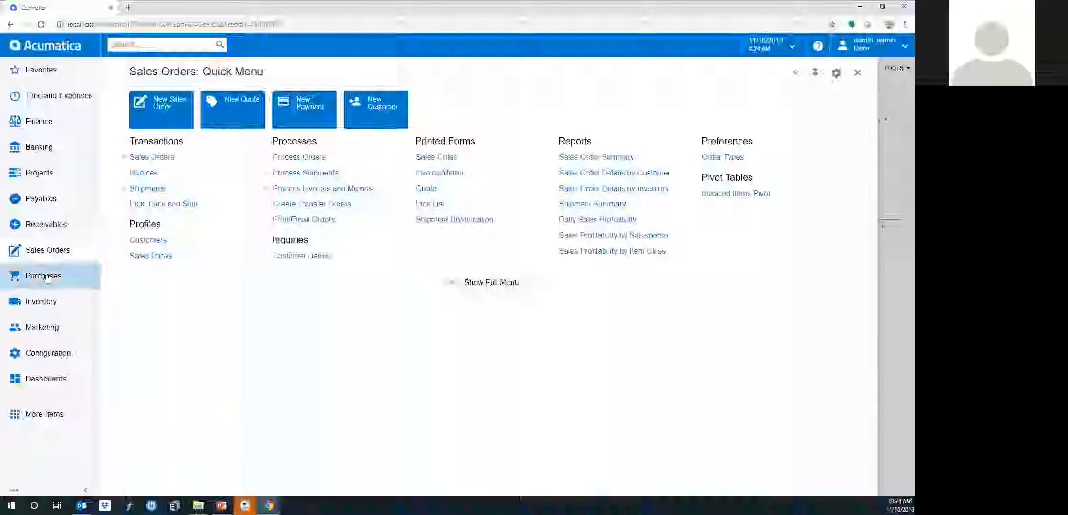
{"action": "left_click", "coordinate": [156, 124]}
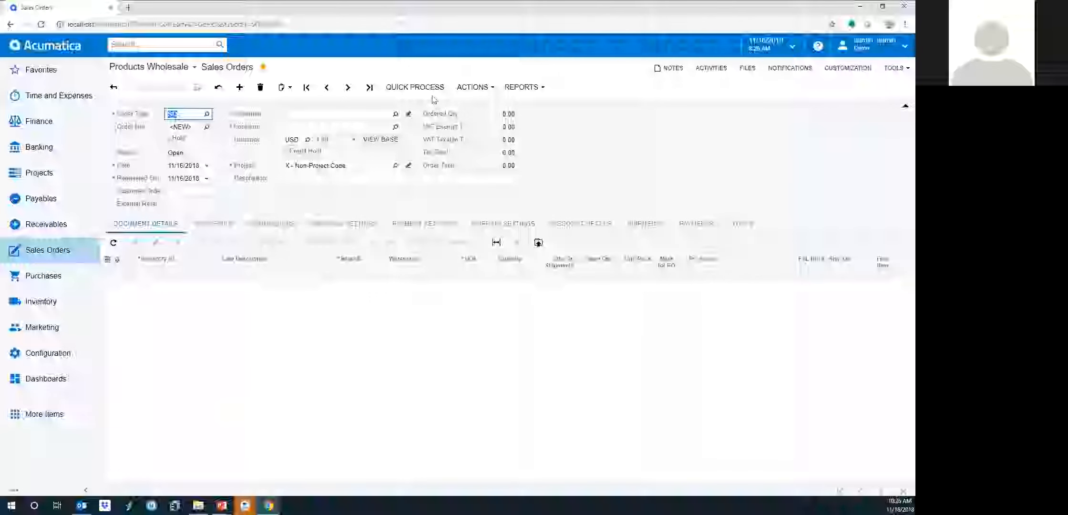
Show the ACTIONS dropdown of commands for the new sales order
{"action": "left_click", "coordinate": [474, 88]}
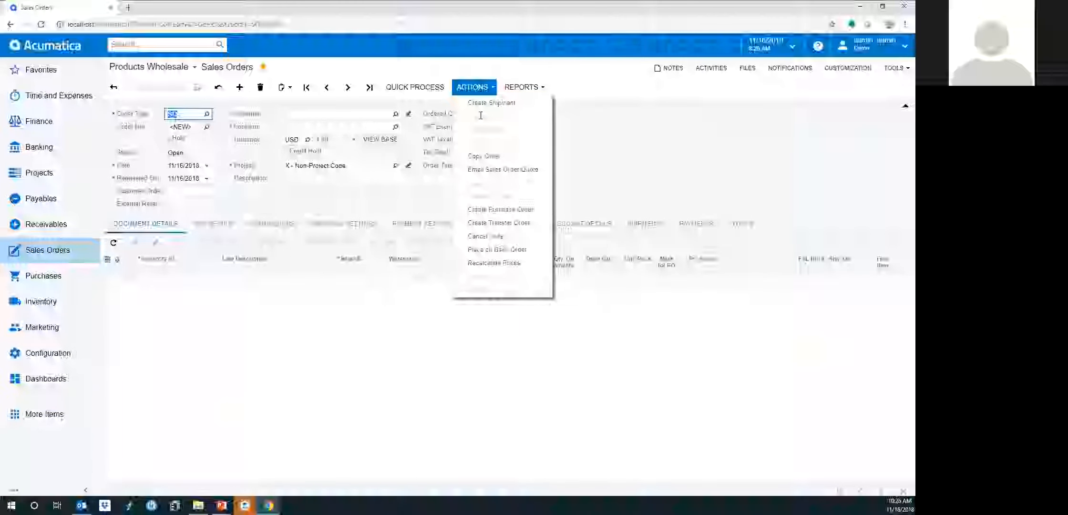
View the REPORTS list with Print Sales Order/Quote, then dismiss it without printing
{"action": "left_click", "coordinate": [518, 89]}
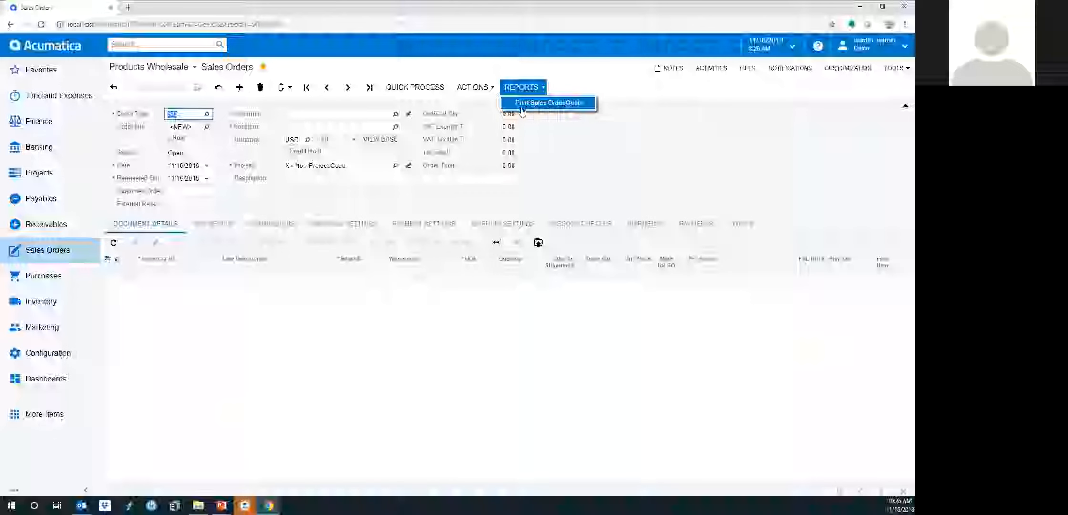
{"action": "left_click", "coordinate": [572, 132]}
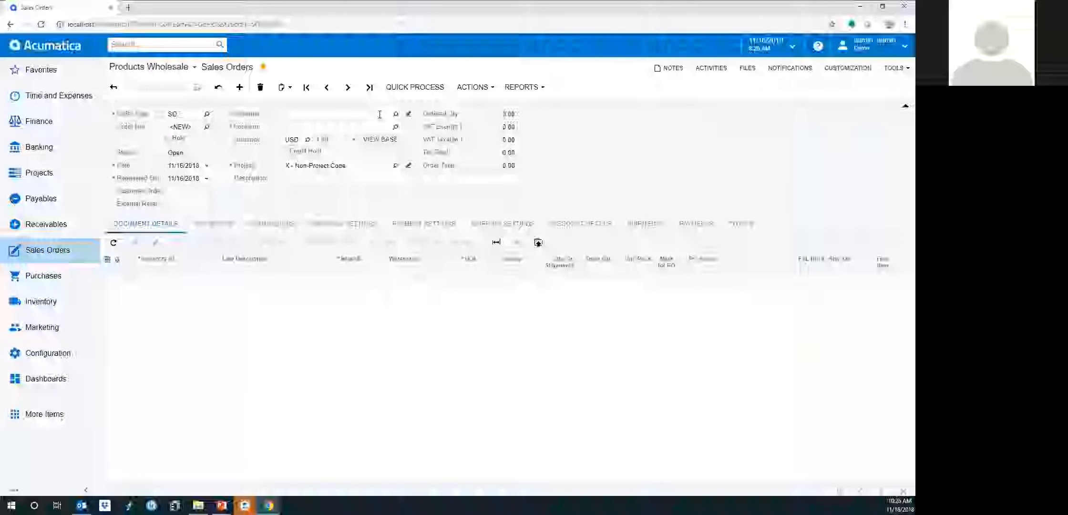
Search customers with 'usa' to pick ABARTENDE - USA Bartending School as the customer
{"action": "left_click", "coordinate": [365, 115]}
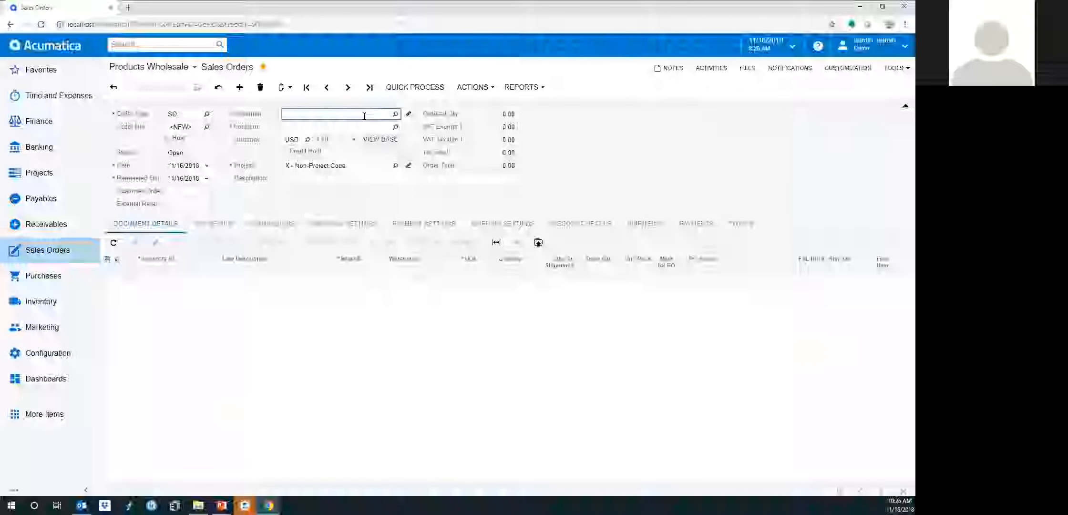
{"action": "key", "text": "F3"}
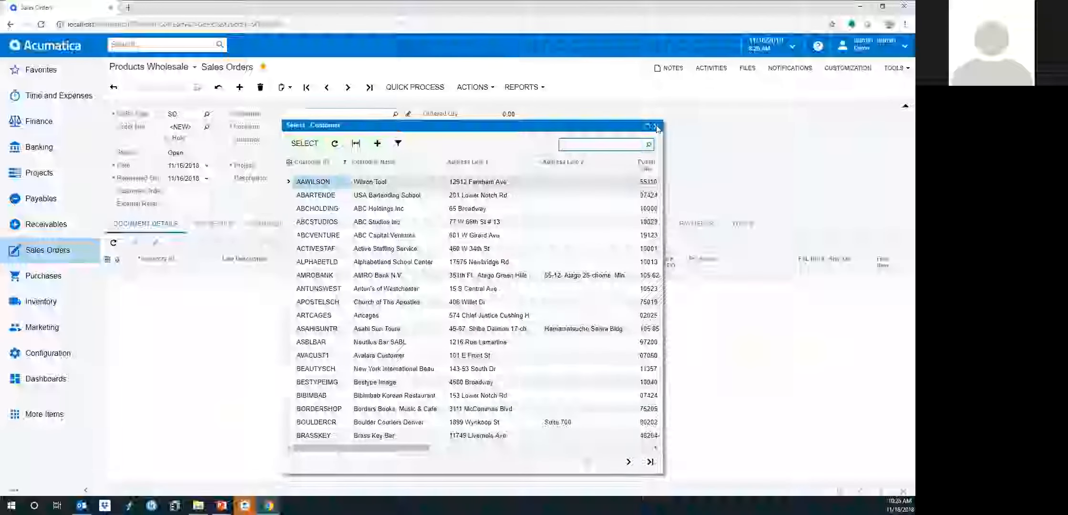
{"action": "key", "text": "Escape"}
{"action": "left_click", "coordinate": [396, 114]}
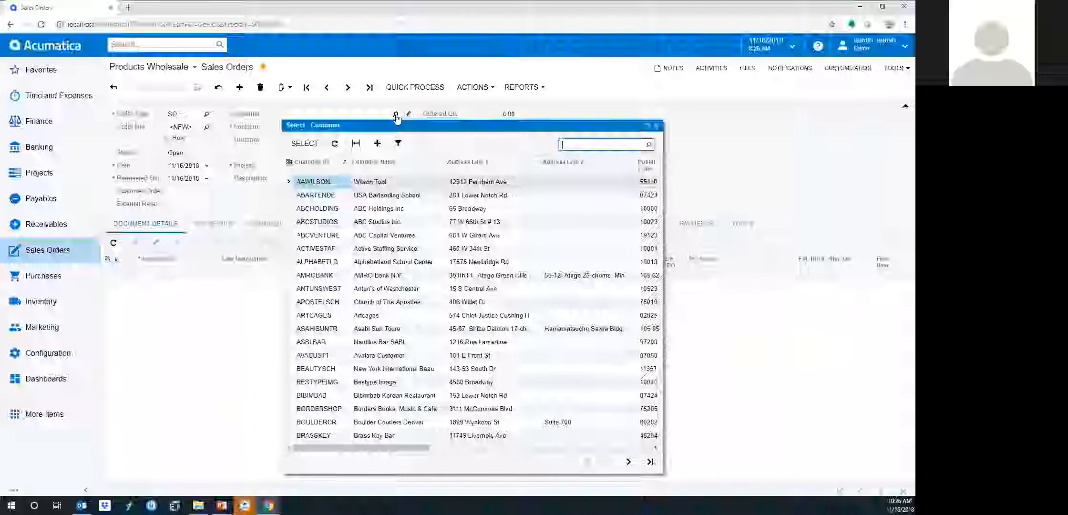
{"action": "left_click", "coordinate": [657, 125]}
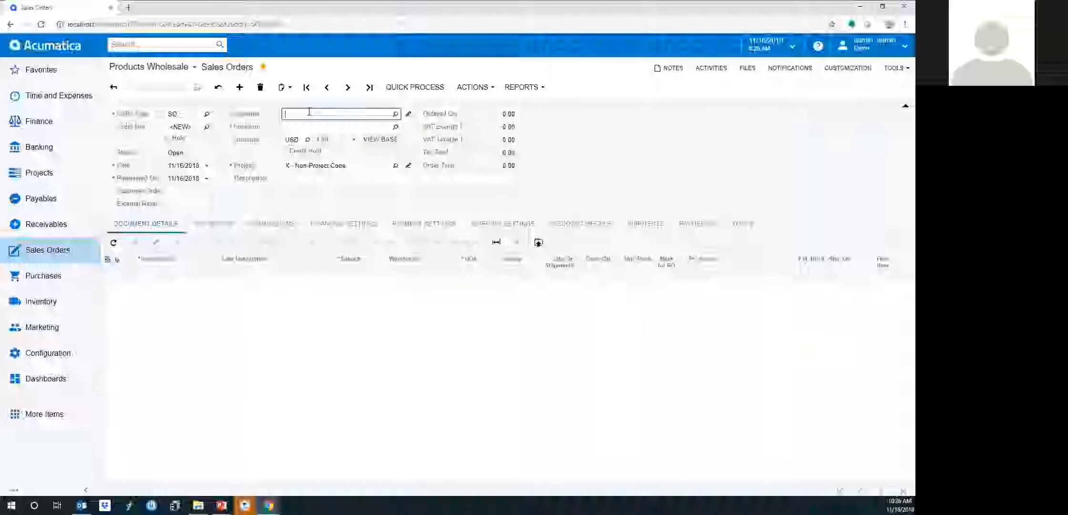
{"action": "type", "text": "usa"}
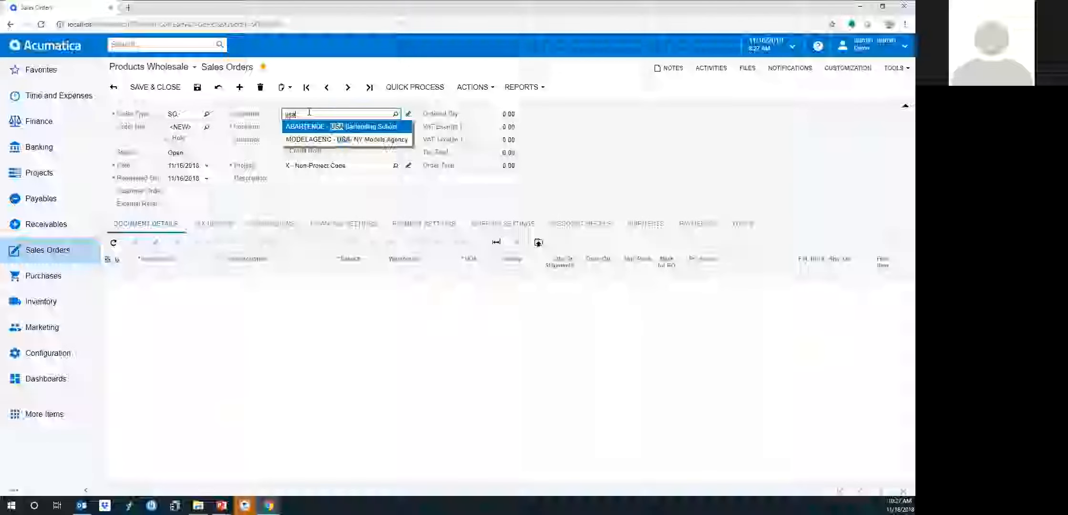
{"action": "key", "text": "Return"}
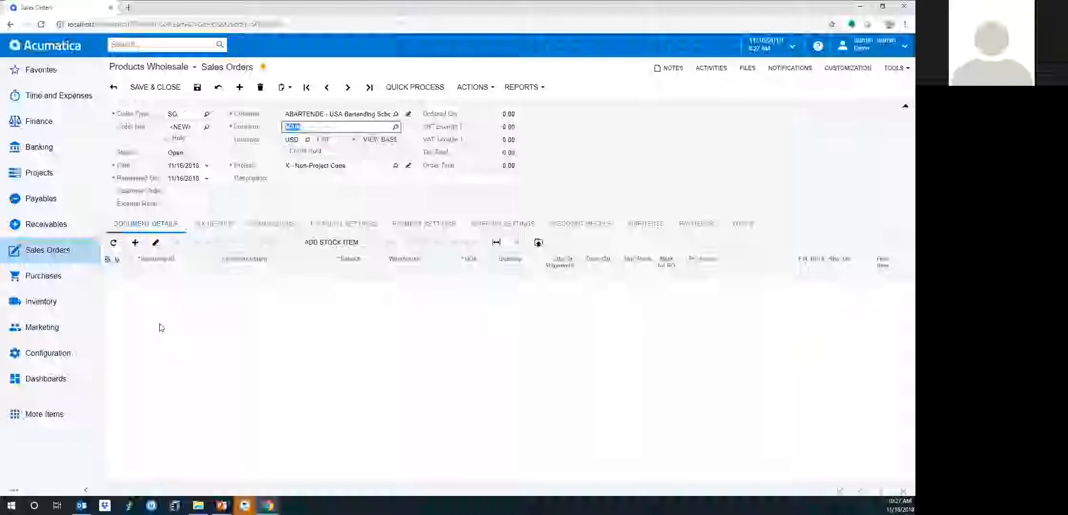
Add an order line for AACOMPUT01, the Acer Laptop Computer, by typing 'ac'
{"action": "left_click", "coordinate": [136, 243]}
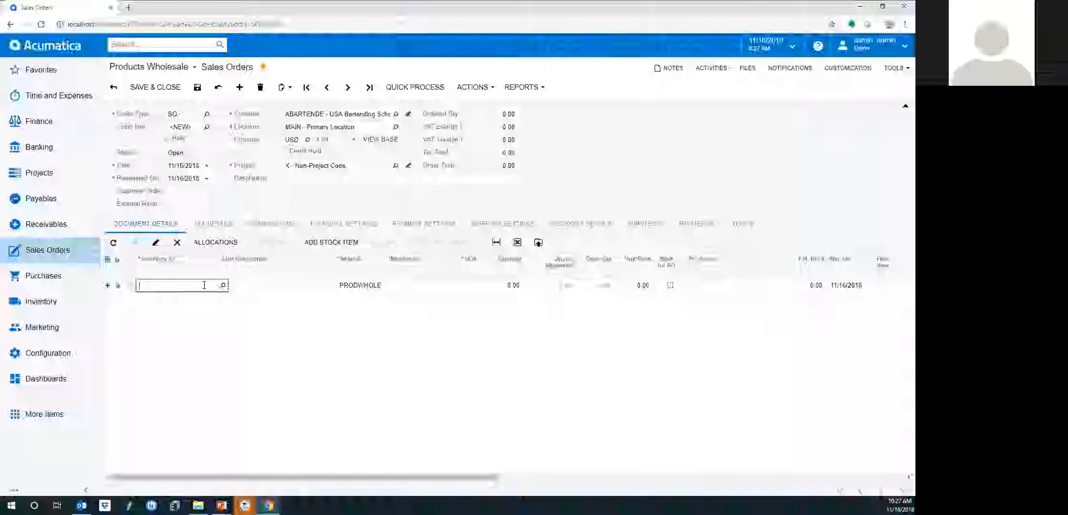
{"action": "type", "text": "acer"}
{"action": "key", "text": "Tab"}
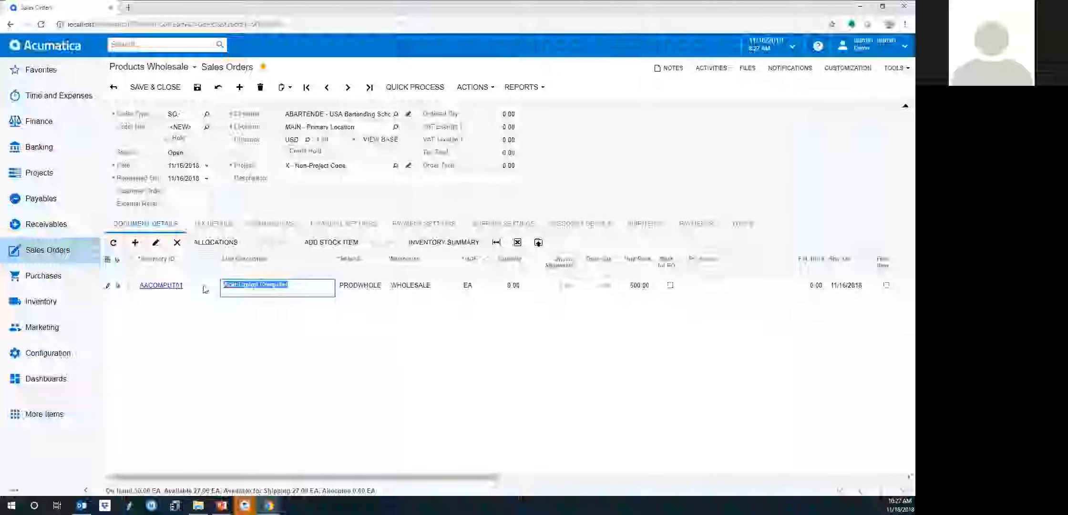
Import order lines from PurchaseOrder1.xlsx, accepting the default settings and column mapping
{"action": "left_click", "coordinate": [538, 244]}
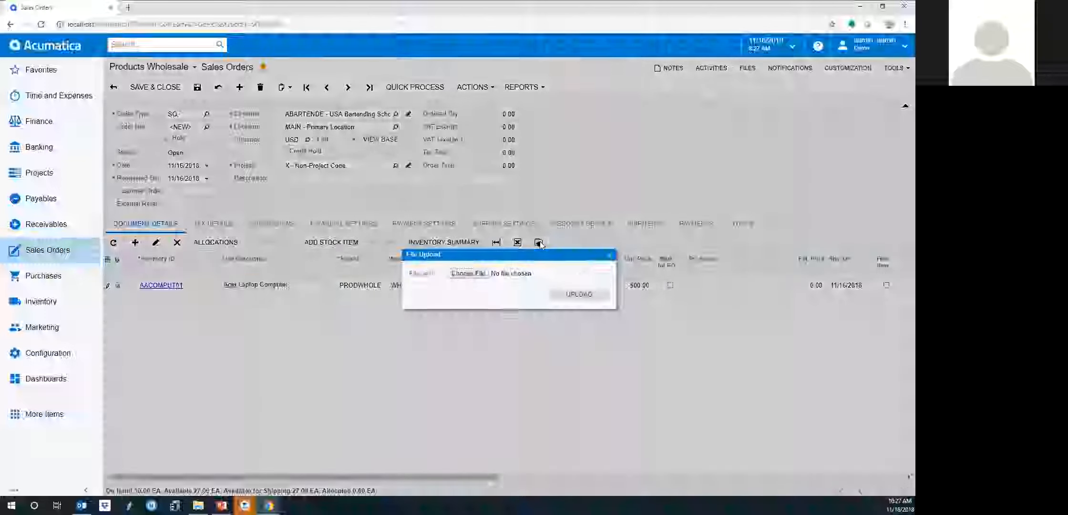
{"action": "left_click", "coordinate": [472, 274]}
{"action": "double_click", "coordinate": [154, 227]}
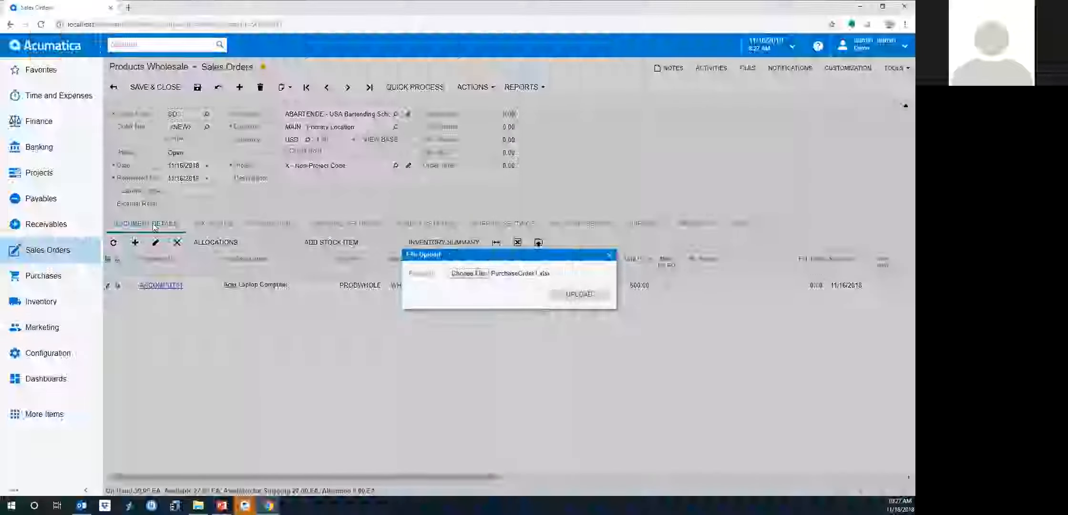
{"action": "left_click", "coordinate": [579, 295]}
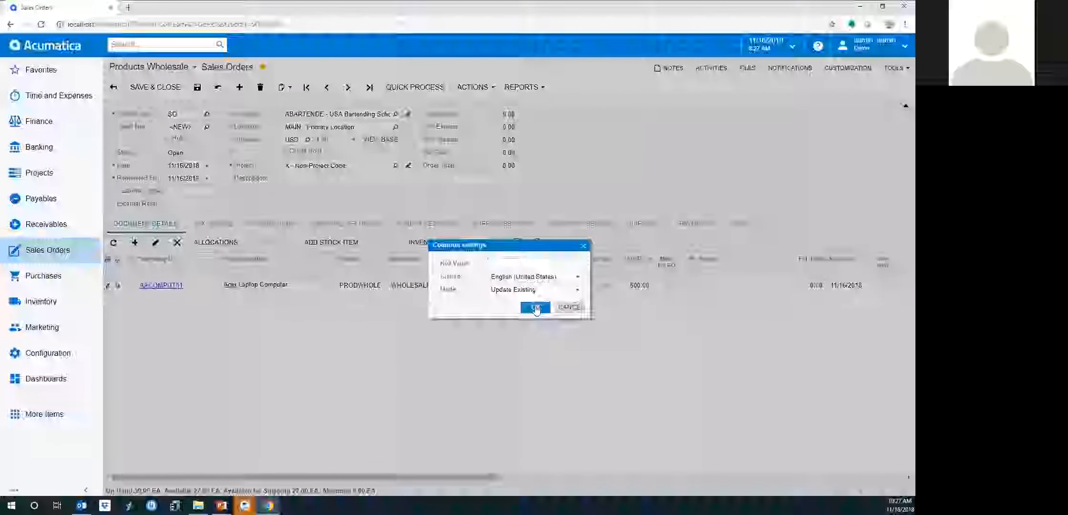
{"action": "left_click", "coordinate": [535, 307]}
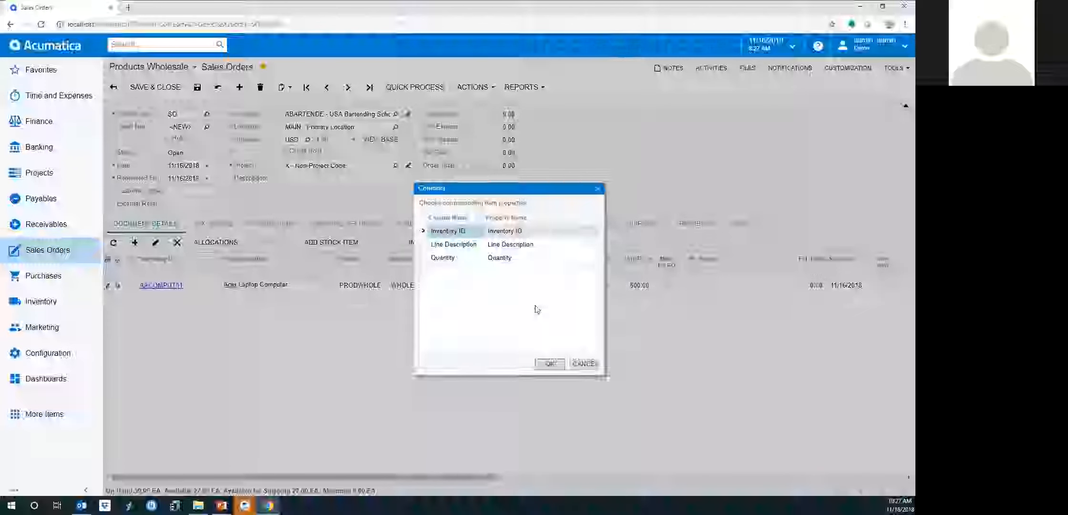
{"action": "left_click", "coordinate": [549, 363]}
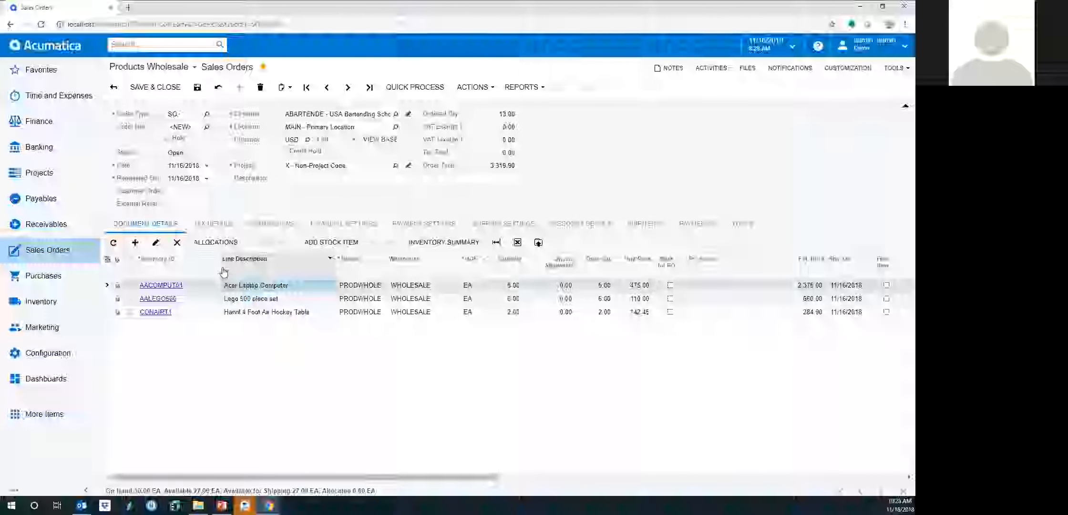
Widen the Inventory ID column and move Free Item above Ext. Price in Column Configuration
{"action": "mouse_move", "coordinate": [220, 267]}
{"action": "left_mouse_down"}
{"action": "mouse_move", "coordinate": [254, 262]}
{"action": "mouse_move", "coordinate": [210, 261]}
{"action": "left_mouse_up"}
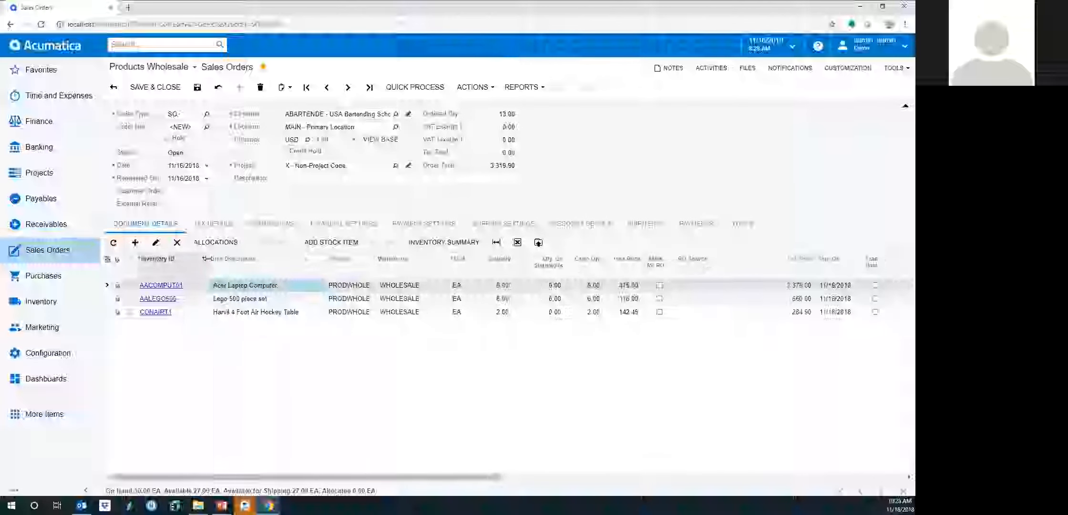
{"action": "left_click", "coordinate": [107, 261]}
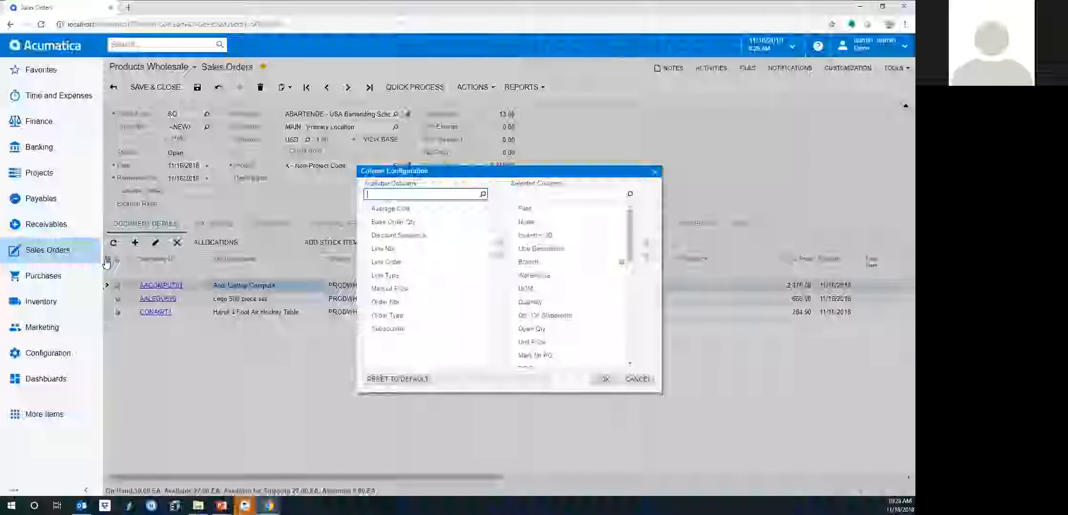
{"action": "left_click", "coordinate": [615, 343]}
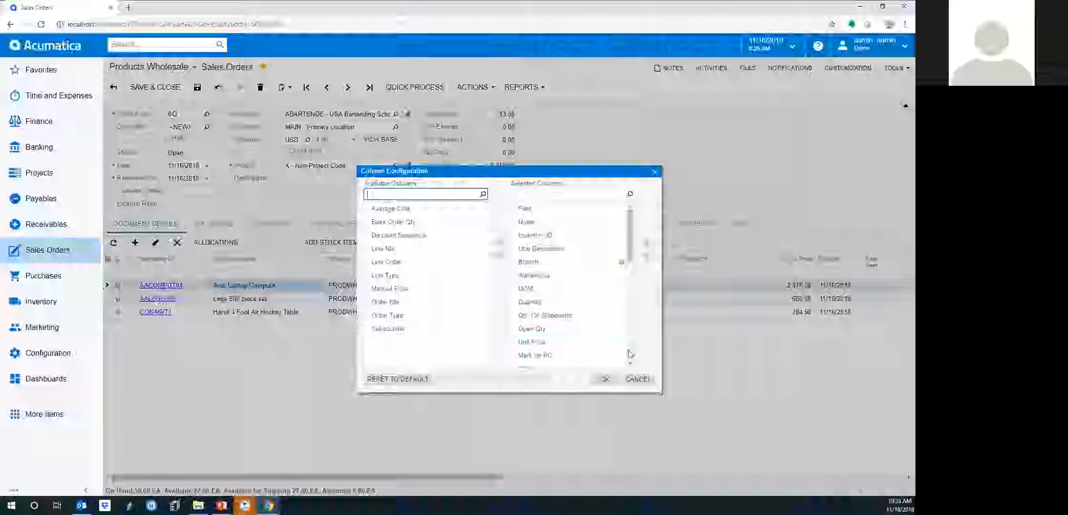
{"action": "left_click", "coordinate": [630, 355]}
{"action": "left_click", "coordinate": [543, 265]}
{"action": "left_click", "coordinate": [649, 245]}
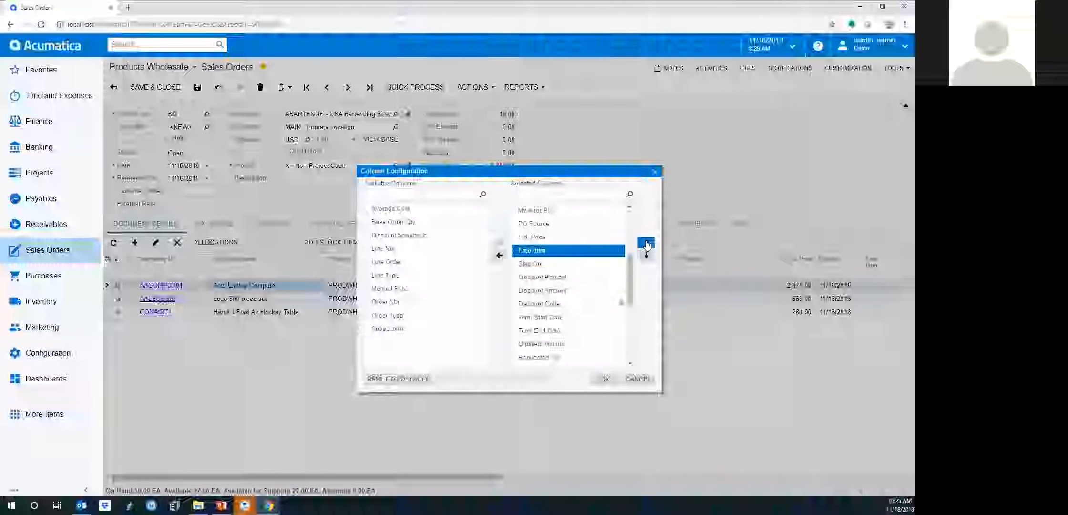
{"action": "left_click", "coordinate": [649, 245]}
Remove Unbilled Amount, add Manual Price to the shown columns, and apply the layout
{"action": "left_click", "coordinate": [416, 235]}
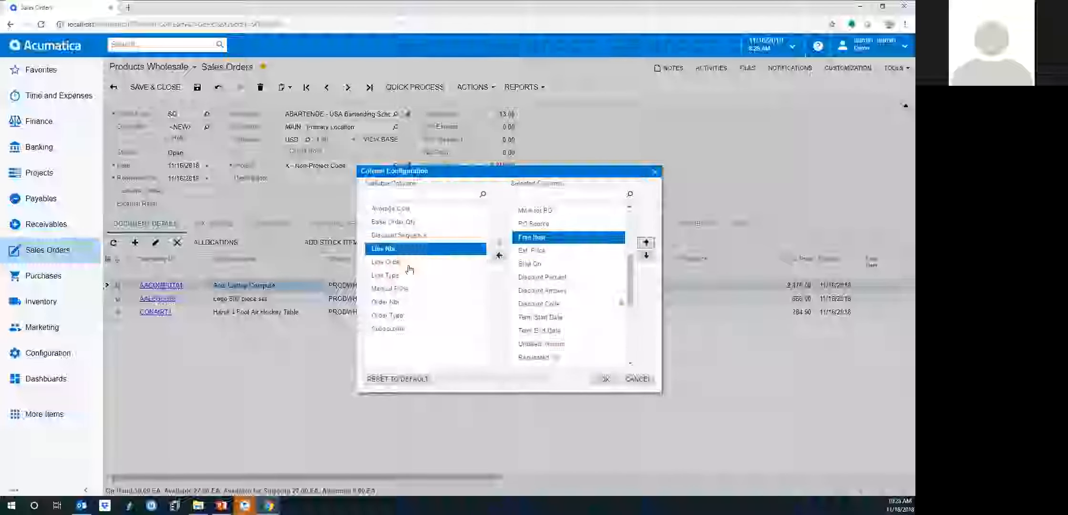
{"action": "left_click", "coordinate": [538, 344]}
{"action": "left_click", "coordinate": [501, 257]}
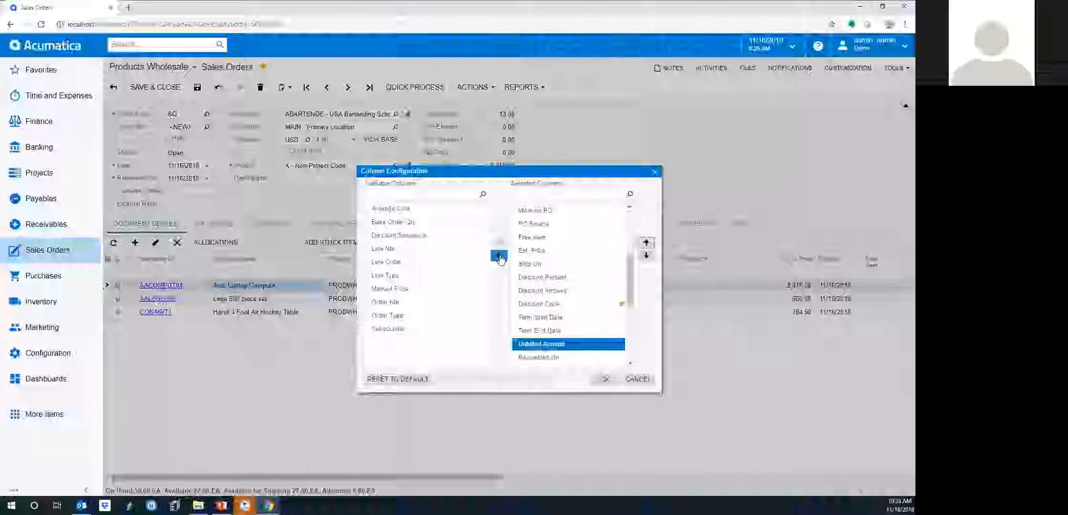
{"action": "left_click", "coordinate": [395, 289]}
{"action": "left_click", "coordinate": [499, 242]}
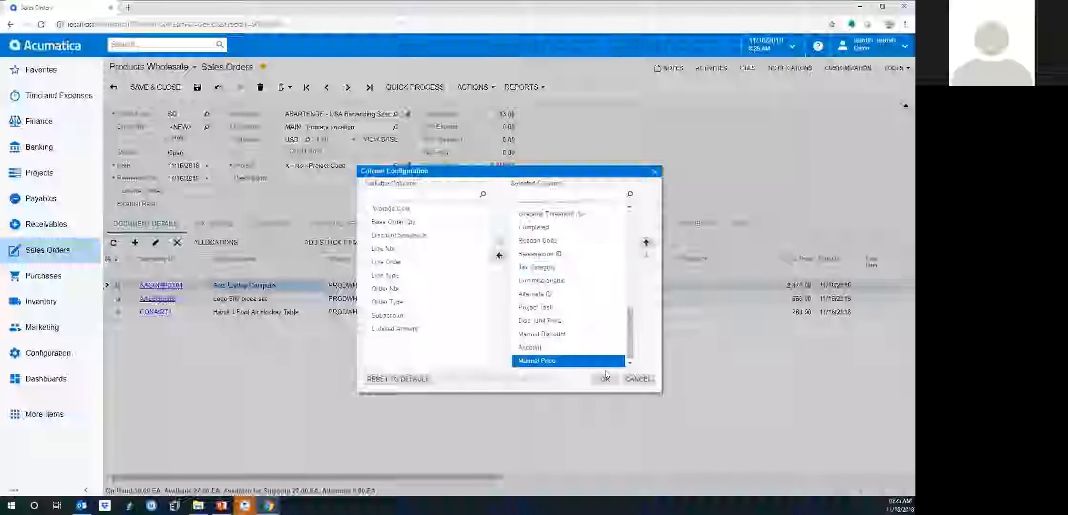
{"action": "left_click", "coordinate": [604, 379]}
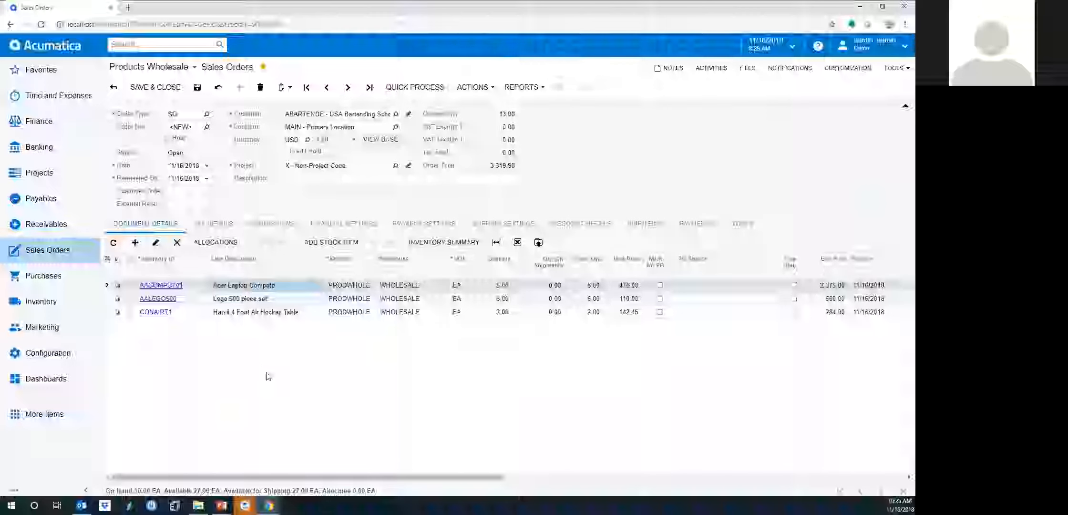
From the Payables menu, go to Approve Bills for Payment under Processes
{"action": "left_click", "coordinate": [42, 200]}
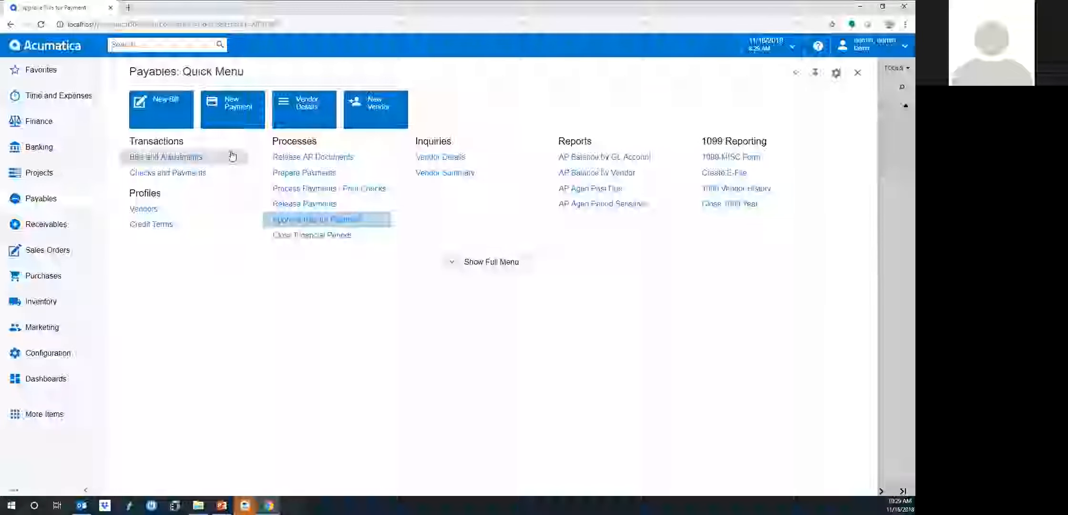
{"action": "left_click", "coordinate": [293, 220]}
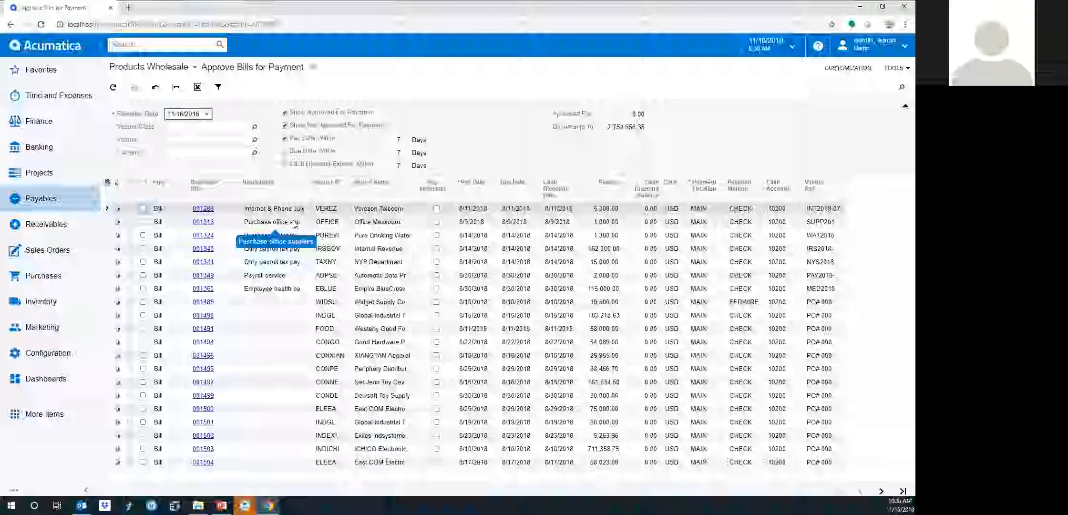
Stop limiting bills by pay date and add a filter condition Balance is greater than 20000
{"action": "left_click", "coordinate": [285, 140]}
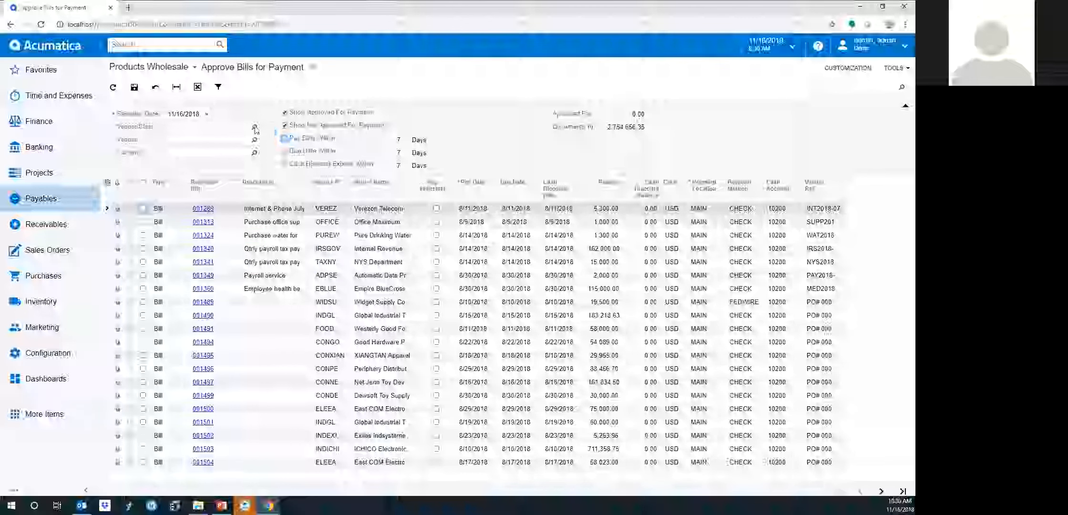
{"action": "left_click", "coordinate": [220, 88]}
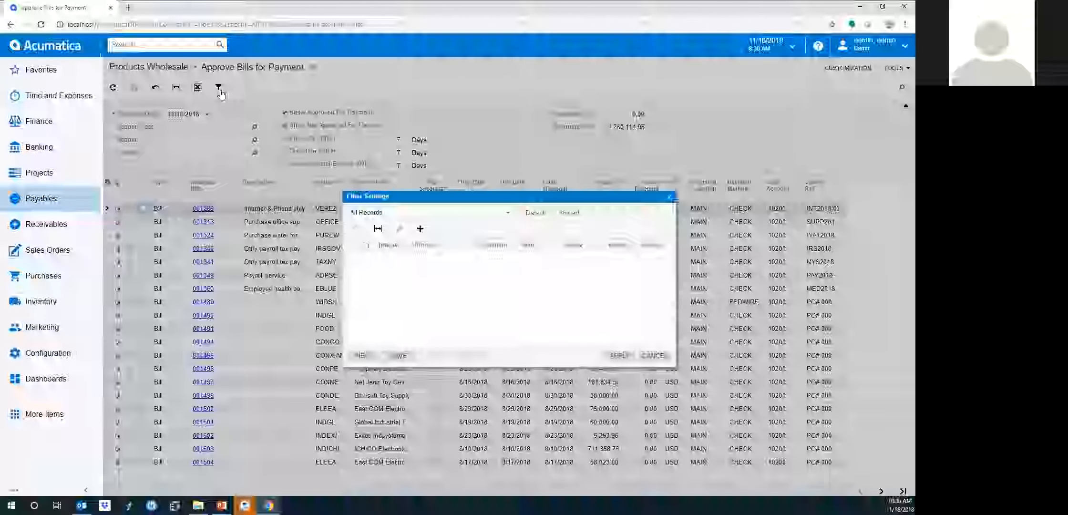
{"action": "left_click", "coordinate": [420, 229]}
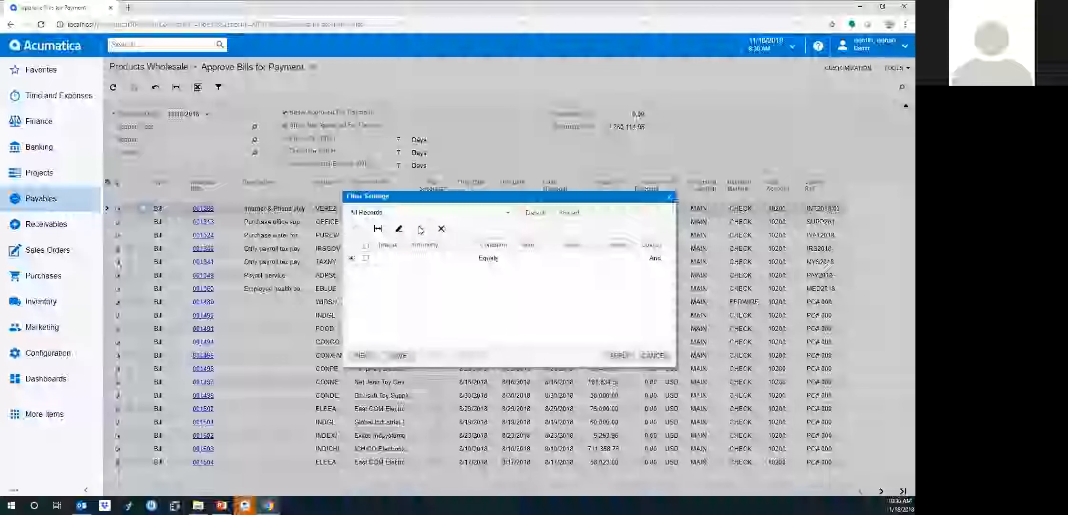
{"action": "left_click", "coordinate": [453, 258]}
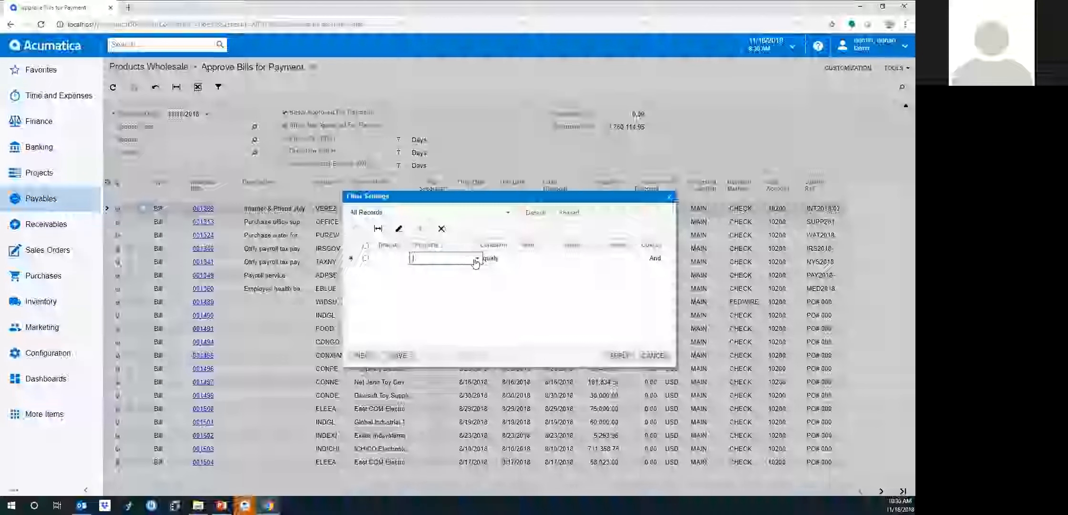
{"action": "left_click", "coordinate": [477, 258]}
{"action": "left_click", "coordinate": [429, 360]}
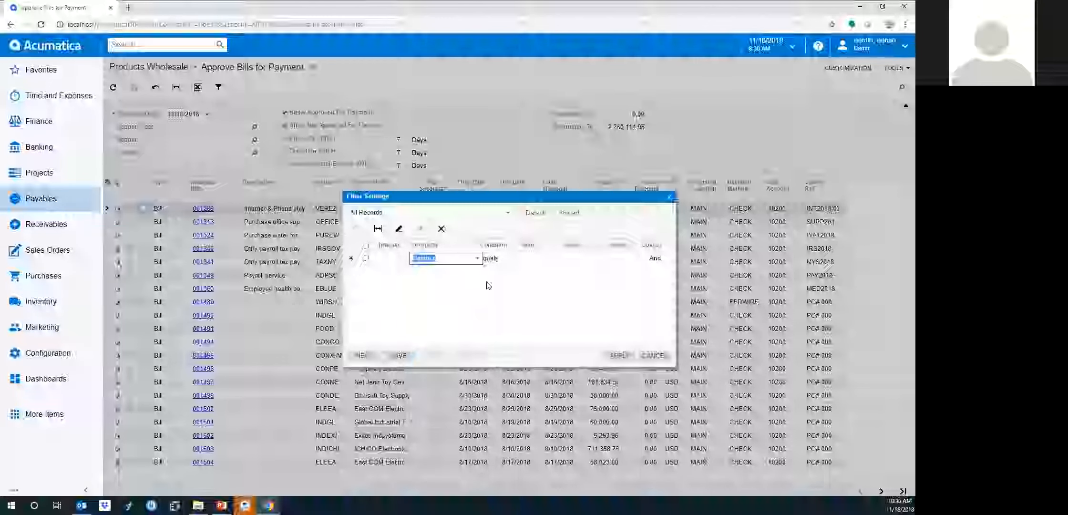
{"action": "left_click", "coordinate": [524, 264]}
{"action": "left_click", "coordinate": [524, 264]}
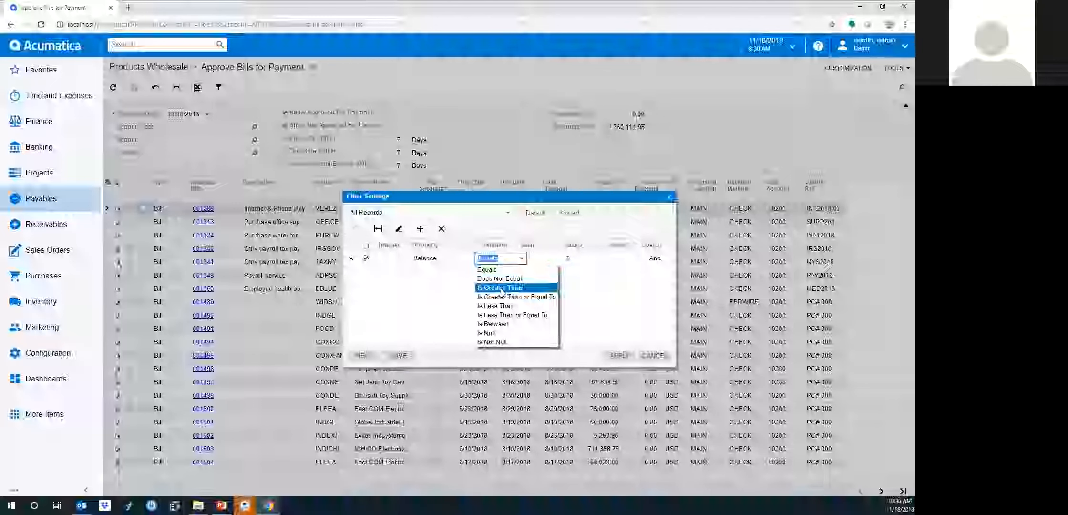
{"action": "left_click", "coordinate": [506, 294]}
{"action": "left_click", "coordinate": [552, 258]}
{"action": "type", "text": "20000"}
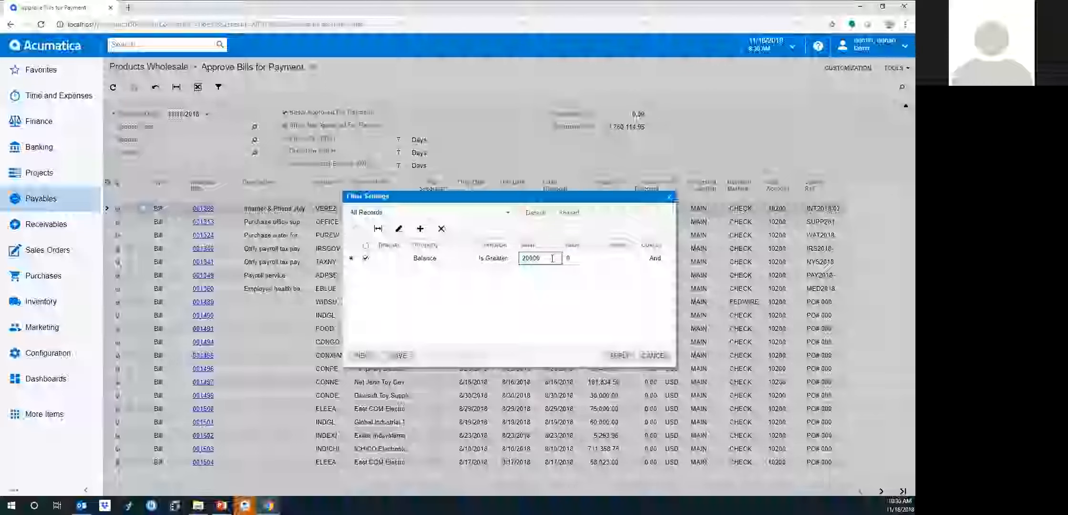
{"action": "key", "text": "Tab"}
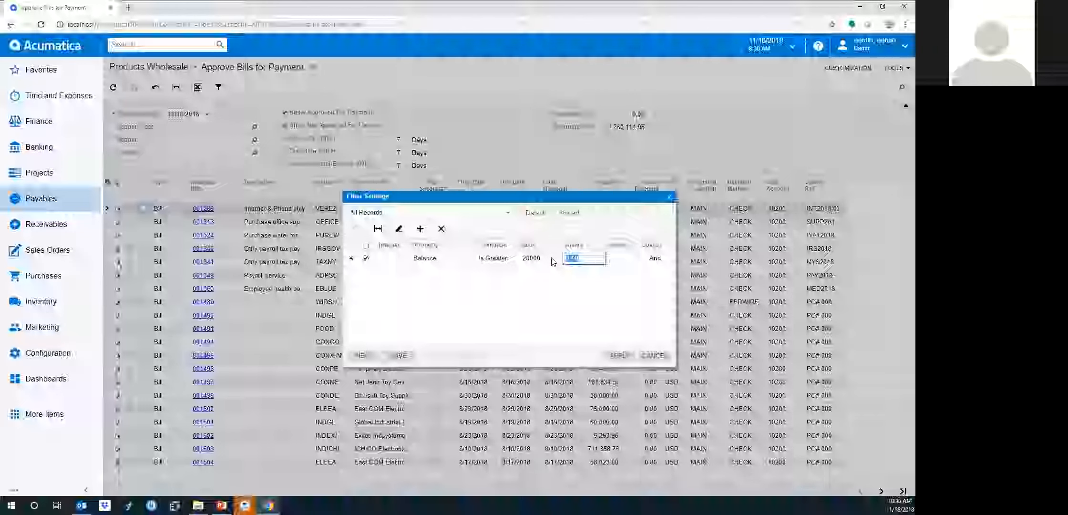
Save the filter as 'Bills over $20000' and apply it
{"action": "left_click", "coordinate": [397, 355]}
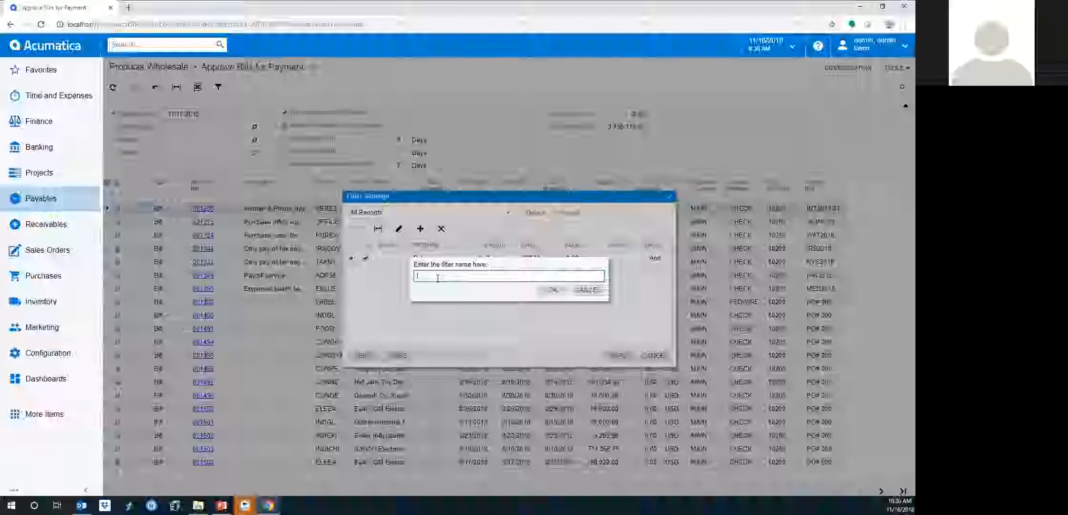
{"action": "type", "text": "Bills"}
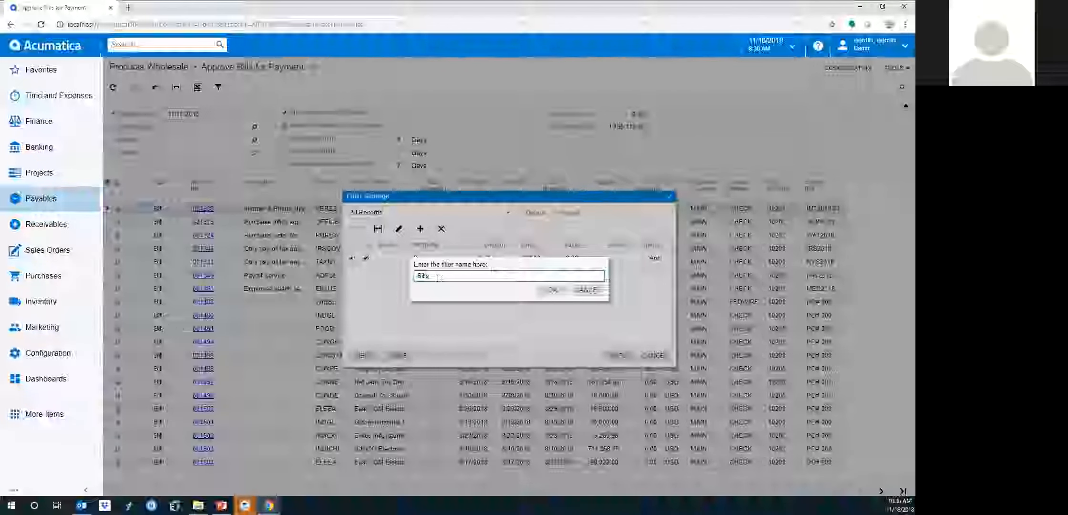
{"action": "type", "text": " over $"}
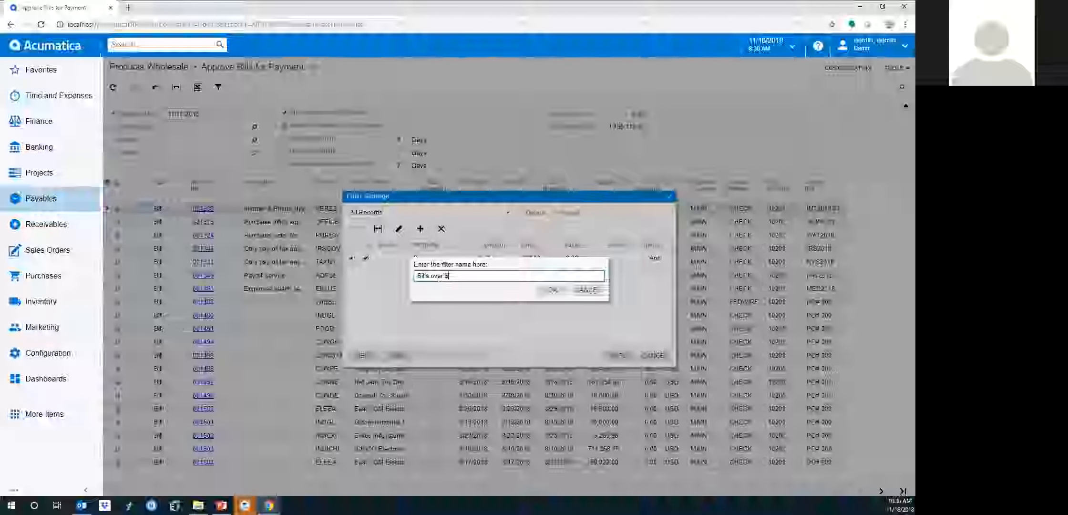
{"action": "type", "text": "30000"}
{"action": "left_click", "coordinate": [551, 291]}
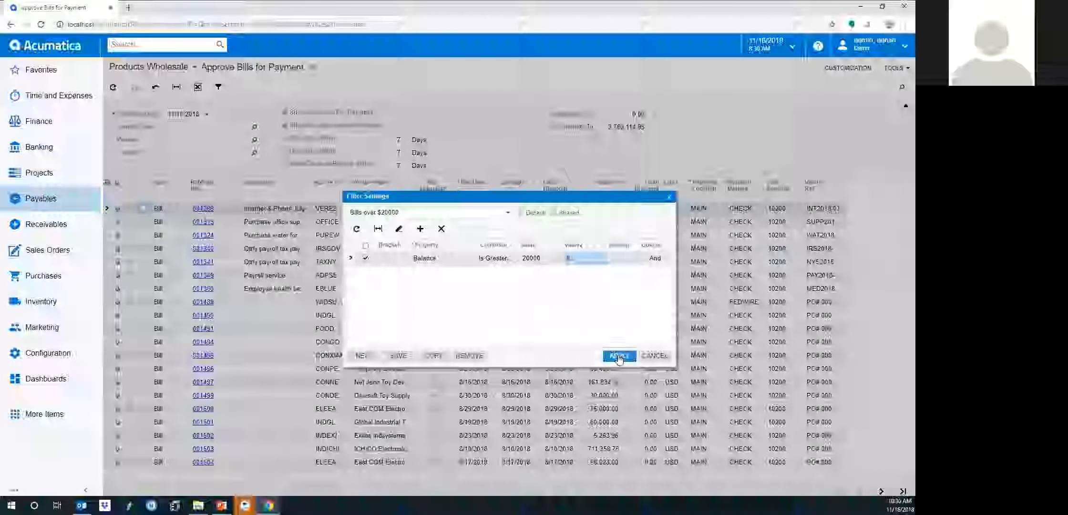
{"action": "left_click", "coordinate": [618, 357]}
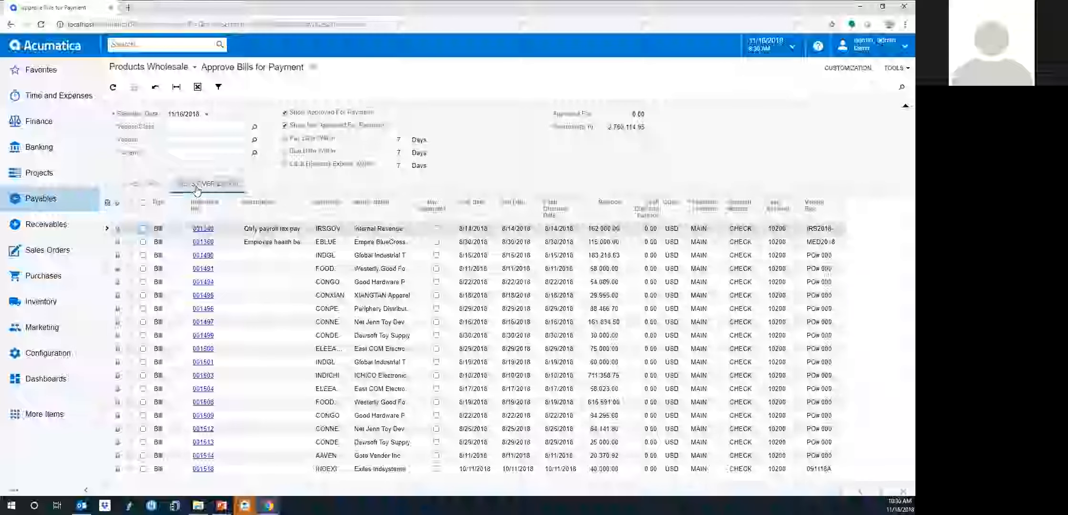
Open Payables > Prepare Payments and pick CHECK as the payment method
{"action": "left_click", "coordinate": [44, 203]}
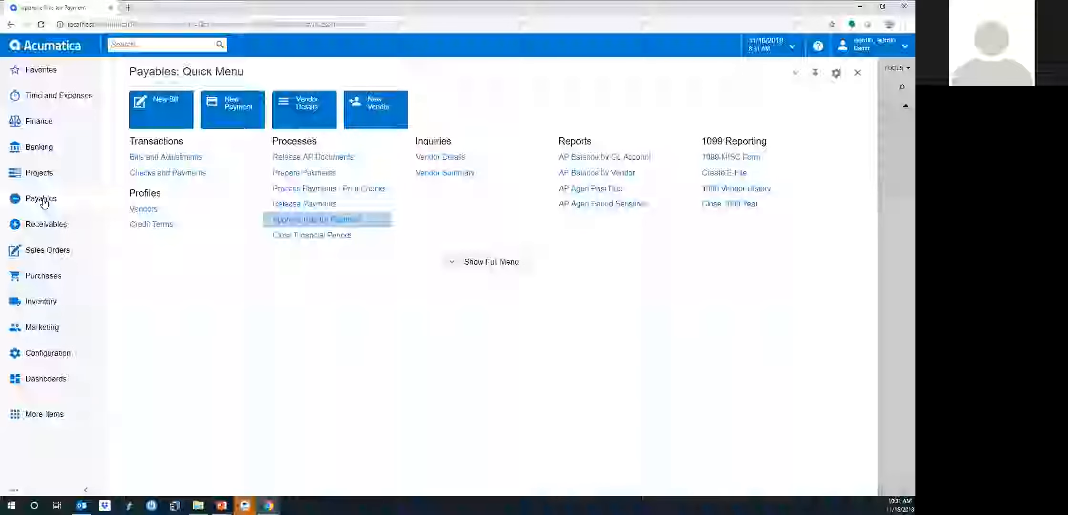
{"action": "left_click", "coordinate": [306, 175]}
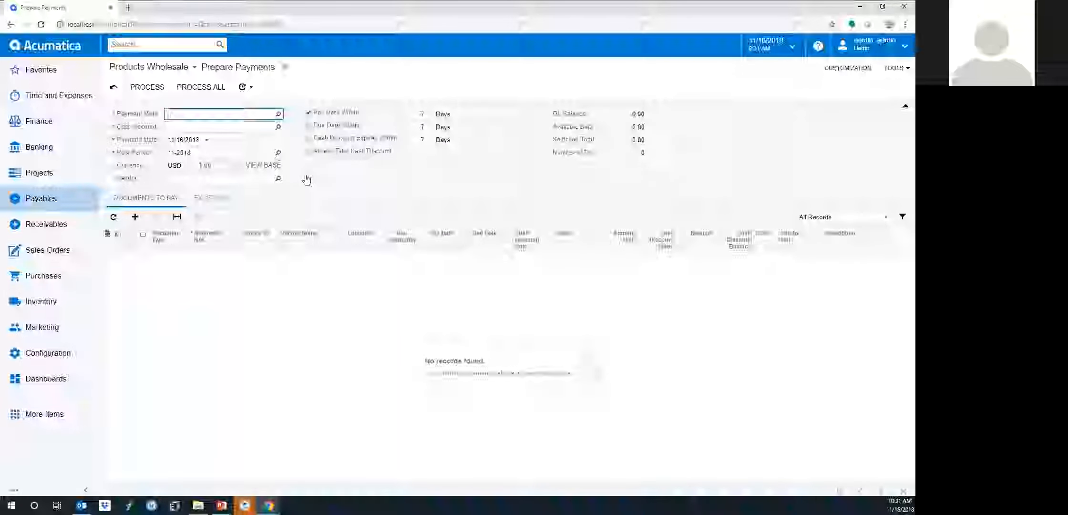
{"action": "left_click", "coordinate": [278, 113]}
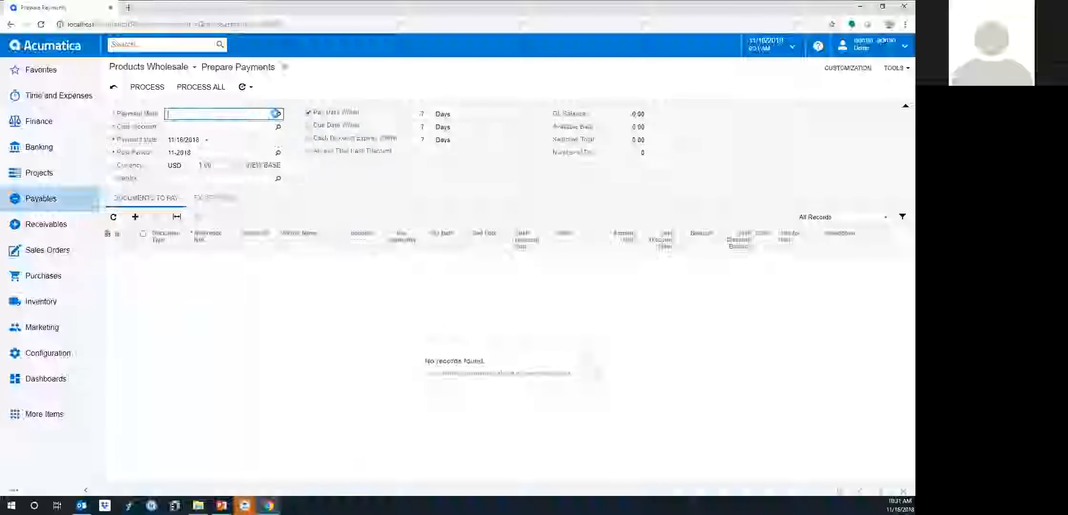
{"action": "left_click", "coordinate": [202, 182]}
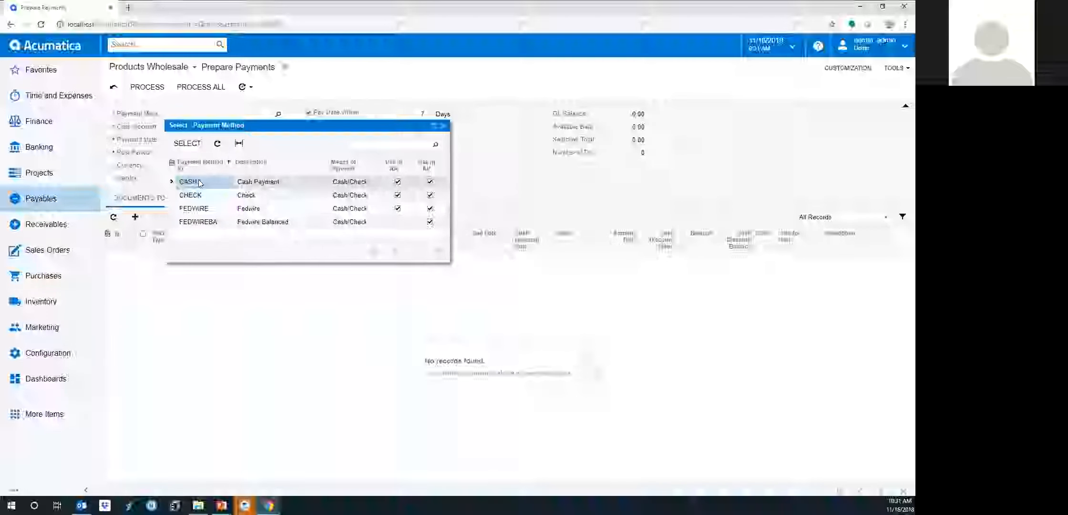
{"action": "double_click", "coordinate": [199, 195]}
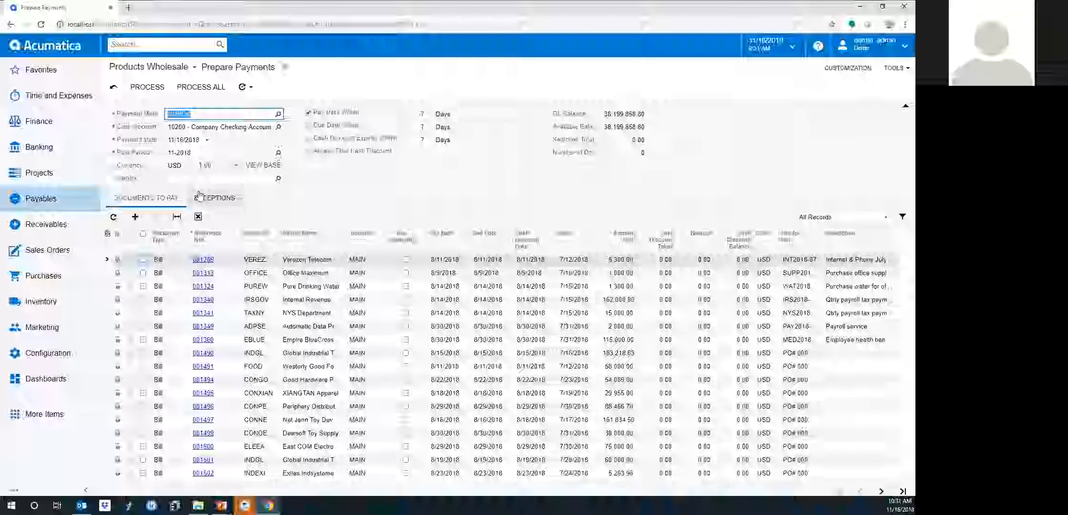
{"action": "left_click", "coordinate": [245, 91]}
{"action": "left_click", "coordinate": [255, 142]}
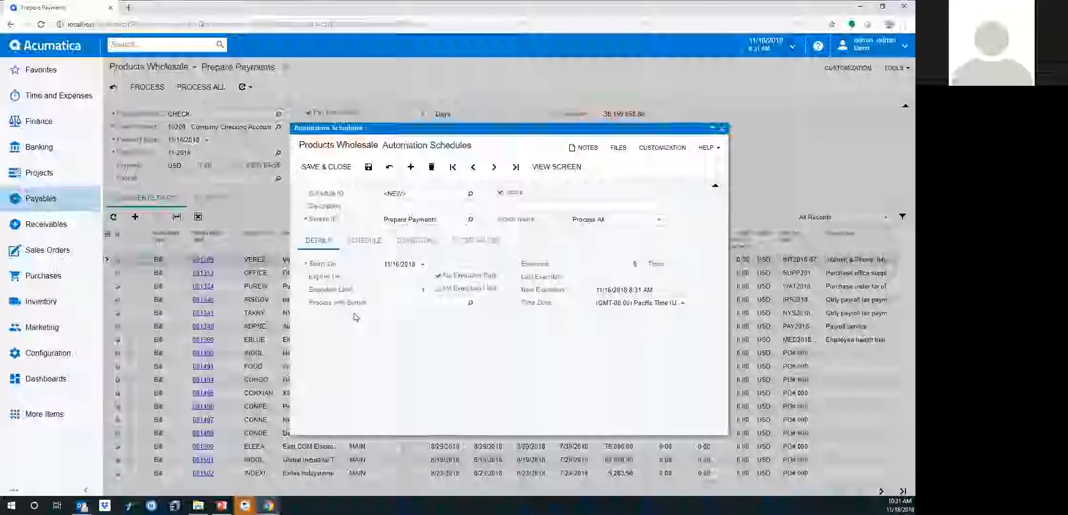
{"action": "left_click", "coordinate": [369, 247]}
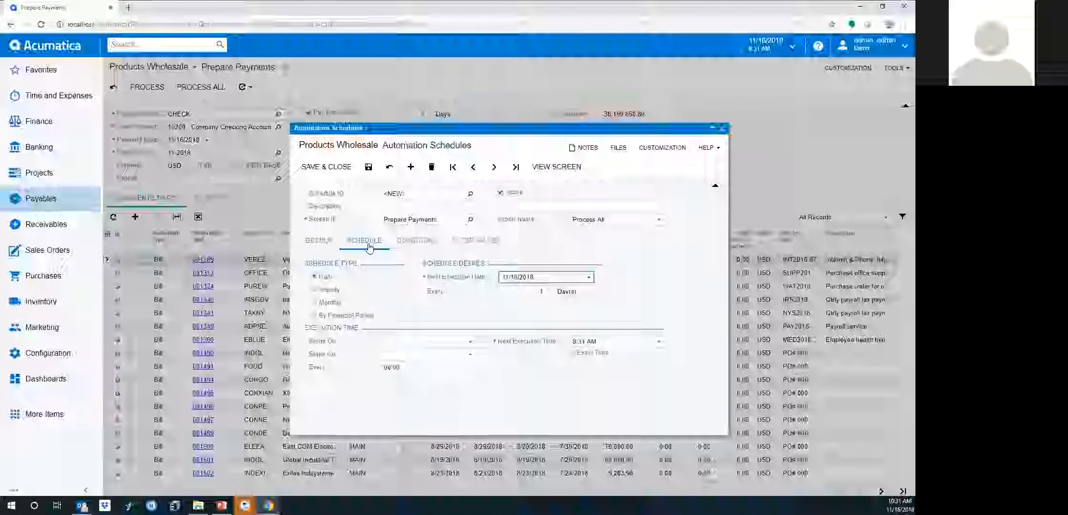
{"action": "left_click", "coordinate": [417, 243]}
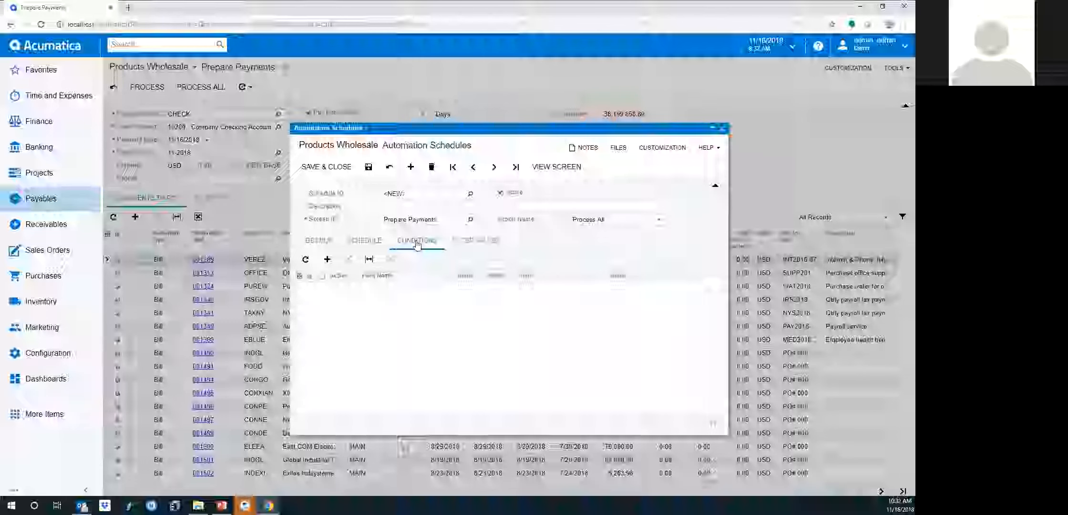
{"action": "left_click", "coordinate": [722, 133]}
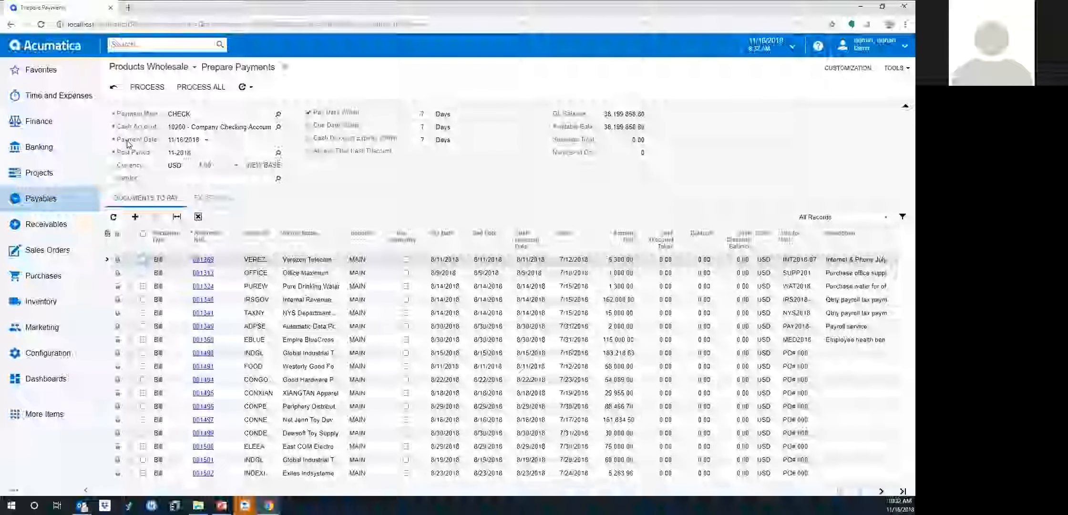
Search for 'active', browse the result tabs, and open customer Active Staffing Service
{"action": "left_click", "coordinate": [141, 45]}
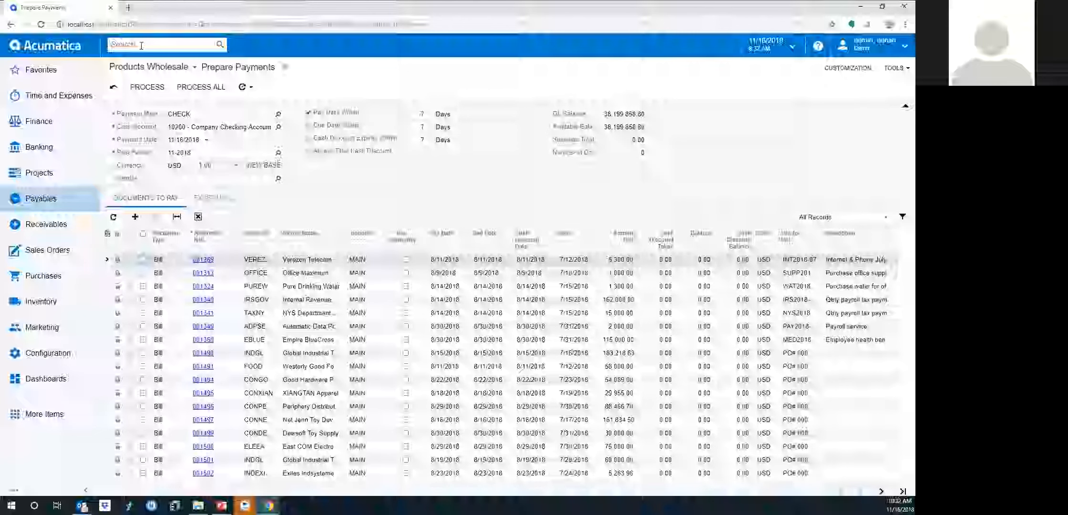
{"action": "type", "text": "active"}
{"action": "key", "text": "Return"}
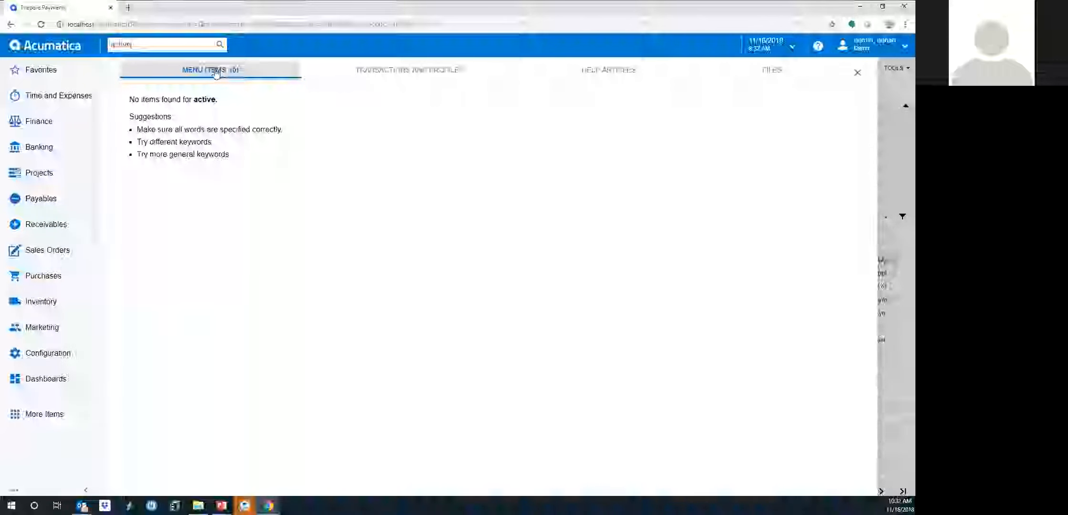
{"action": "left_click", "coordinate": [372, 73]}
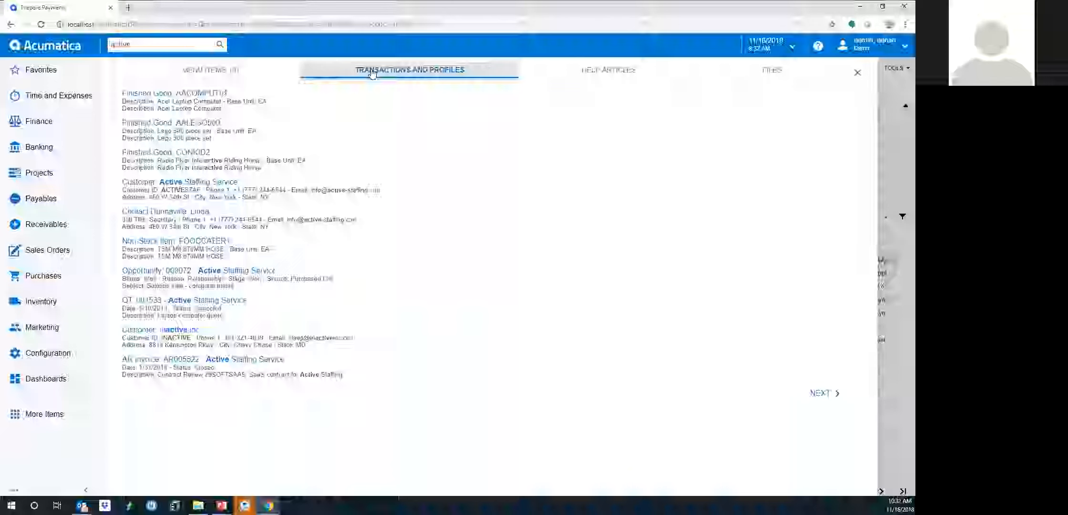
{"action": "left_click", "coordinate": [577, 81]}
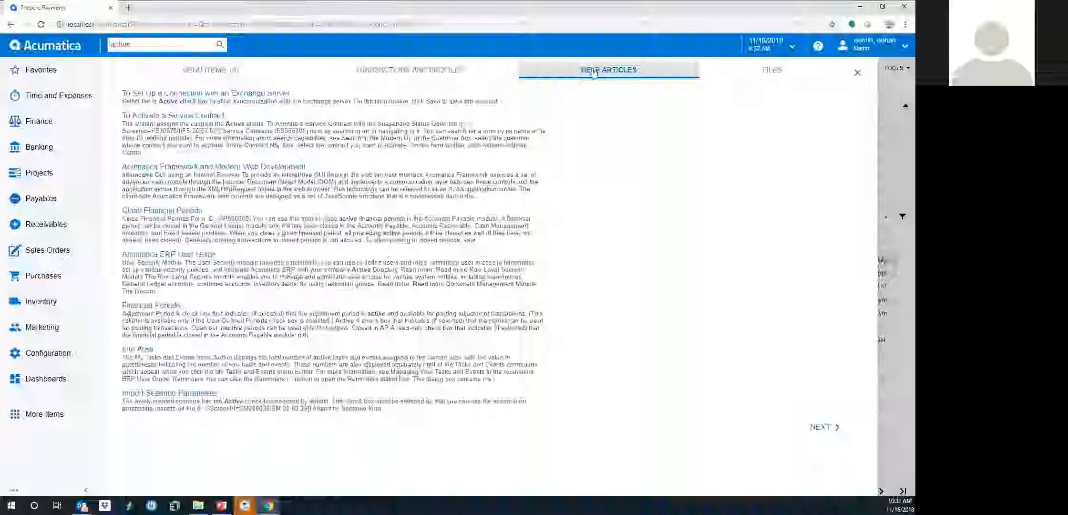
{"action": "left_click", "coordinate": [742, 81]}
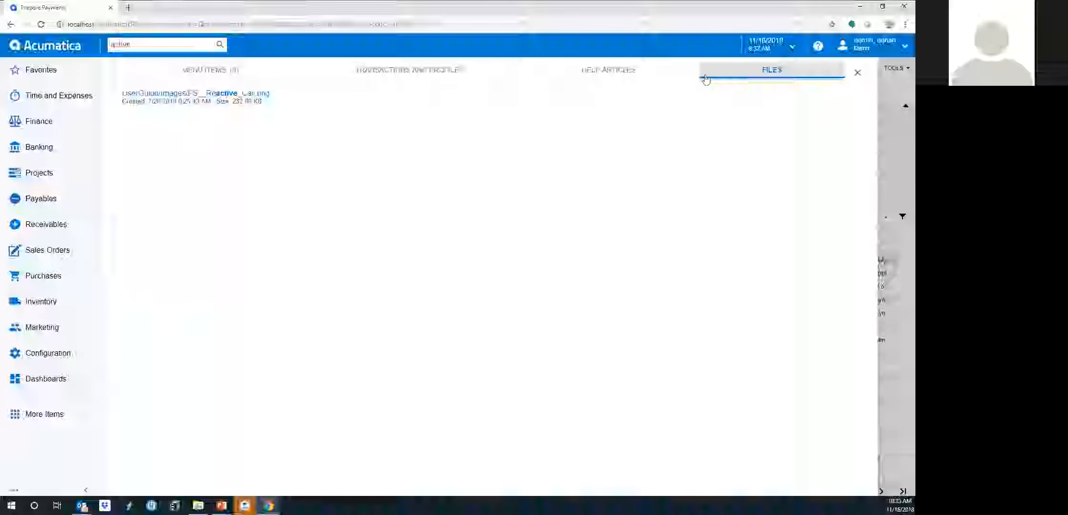
{"action": "left_click", "coordinate": [379, 72]}
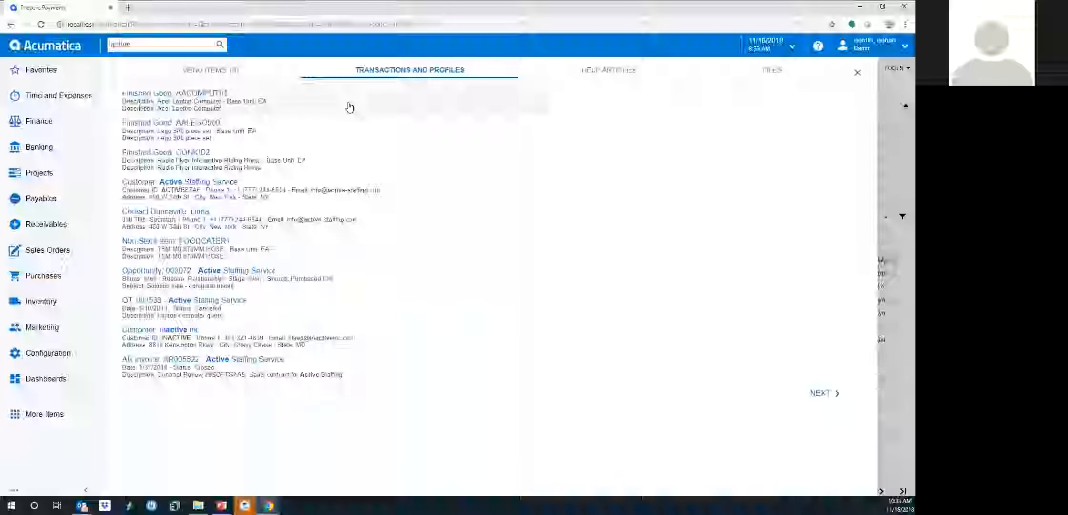
{"action": "left_click", "coordinate": [177, 184]}
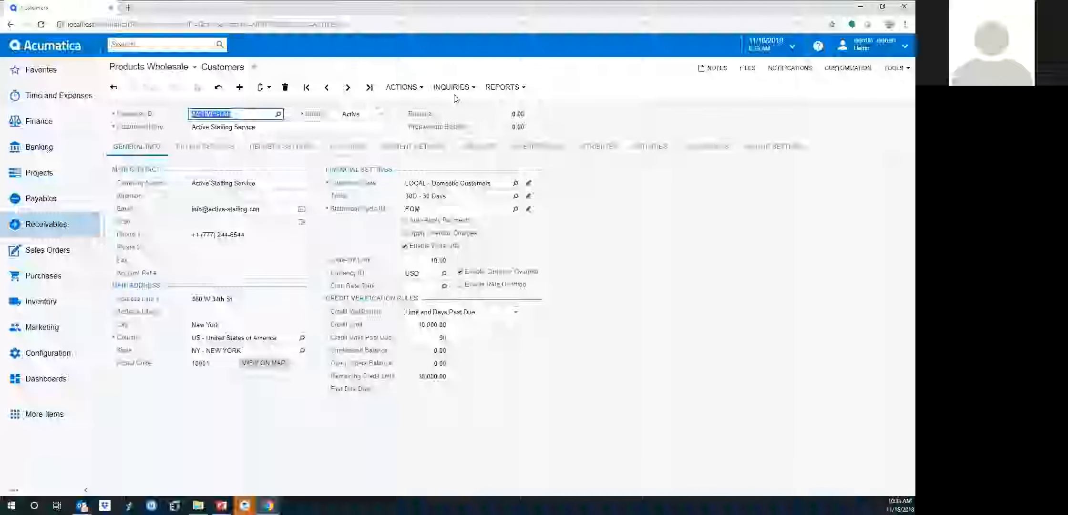
{"action": "left_click", "coordinate": [413, 89]}
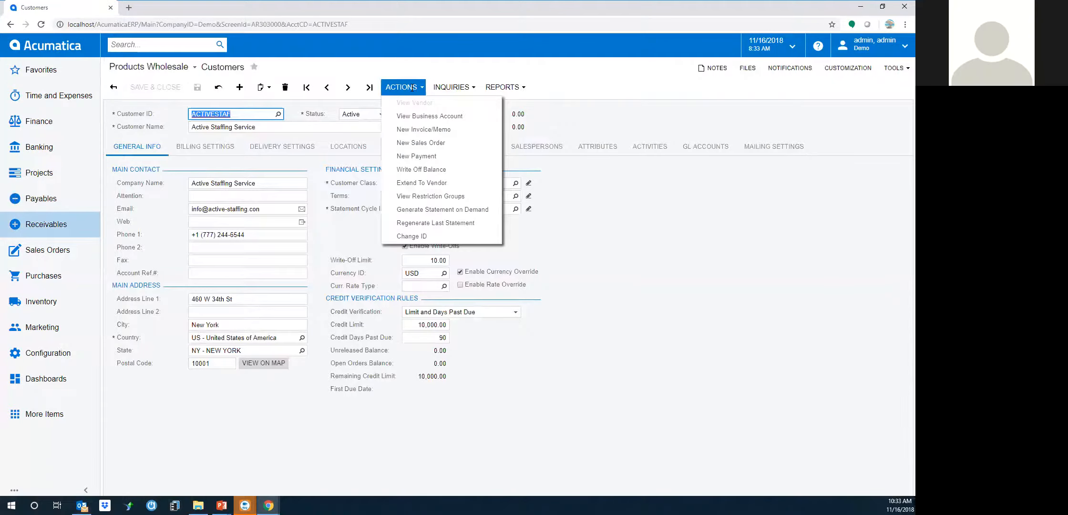
{"action": "left_click", "coordinate": [412, 118]}
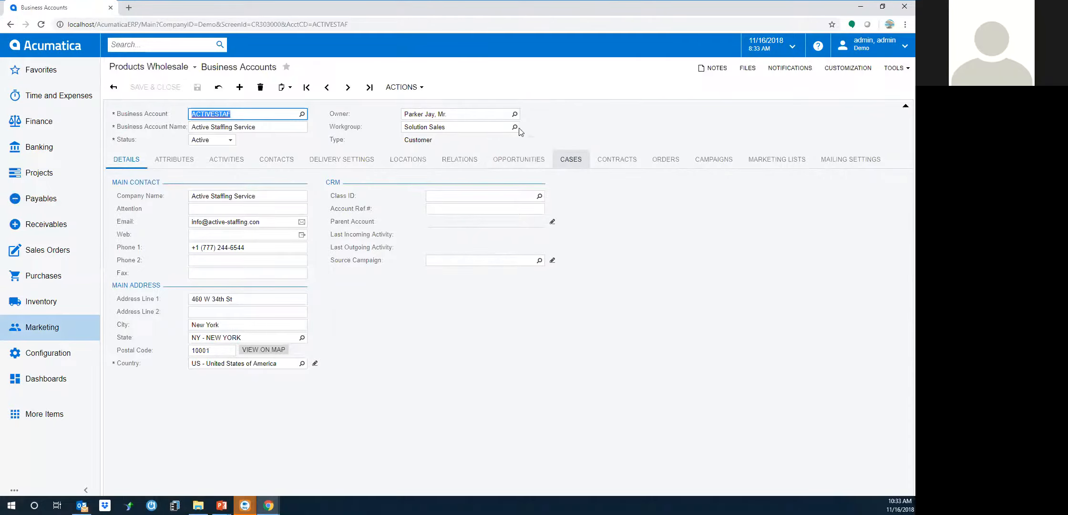
{"action": "left_click", "coordinate": [404, 87]}
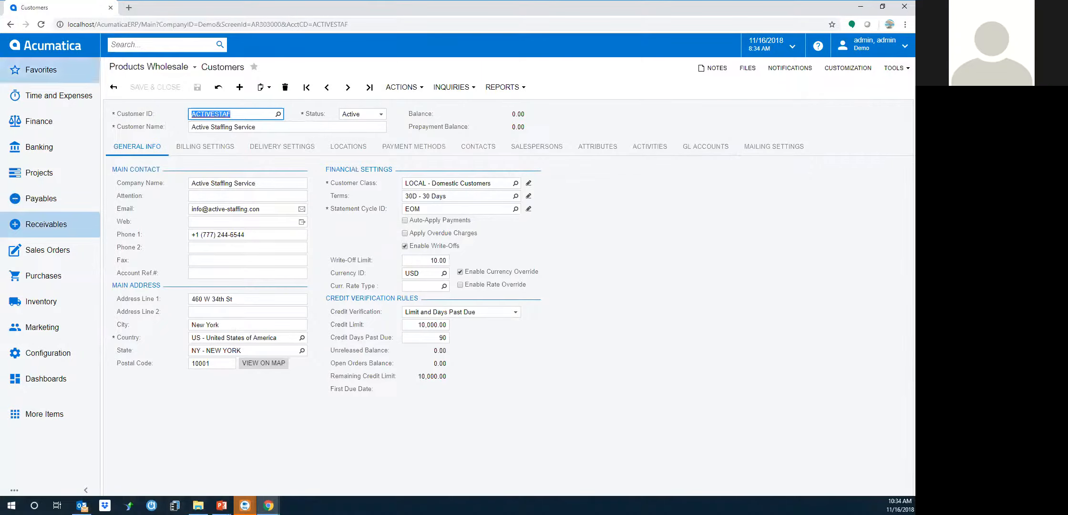
Return to the Products Wholesale Controller dashboard via the Acumatica logo
{"action": "left_click", "coordinate": [48, 45]}
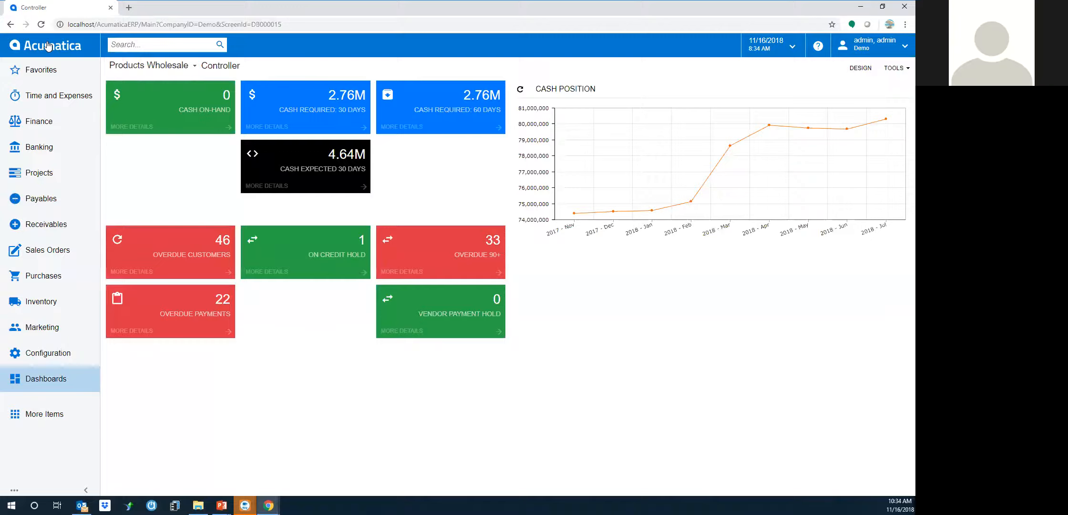
Start a new sales order for customer ABARTENDE
{"action": "left_click", "coordinate": [47, 251]}
{"action": "left_click", "coordinate": [153, 117]}
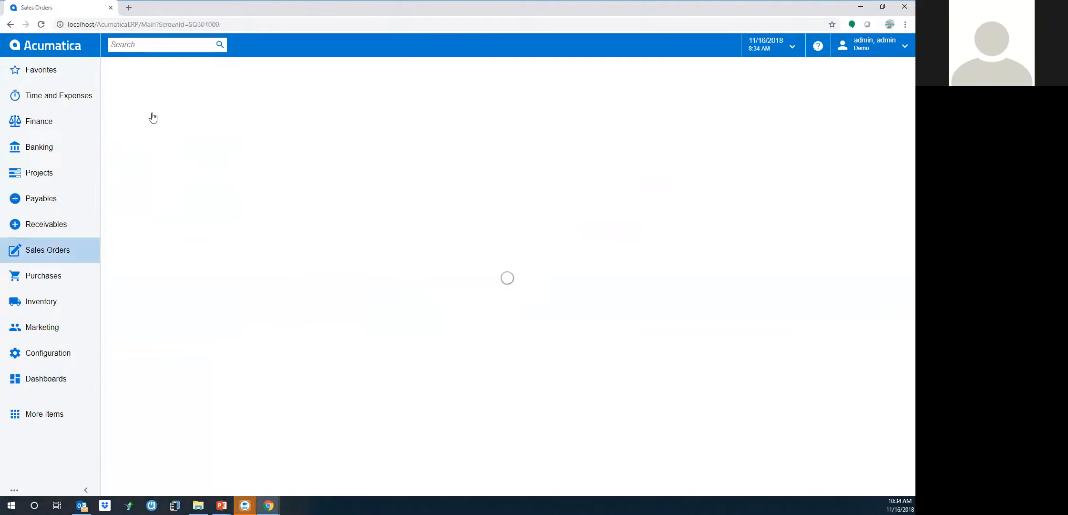
{"action": "left_click", "coordinate": [314, 115]}
{"action": "type", "text": "aba"}
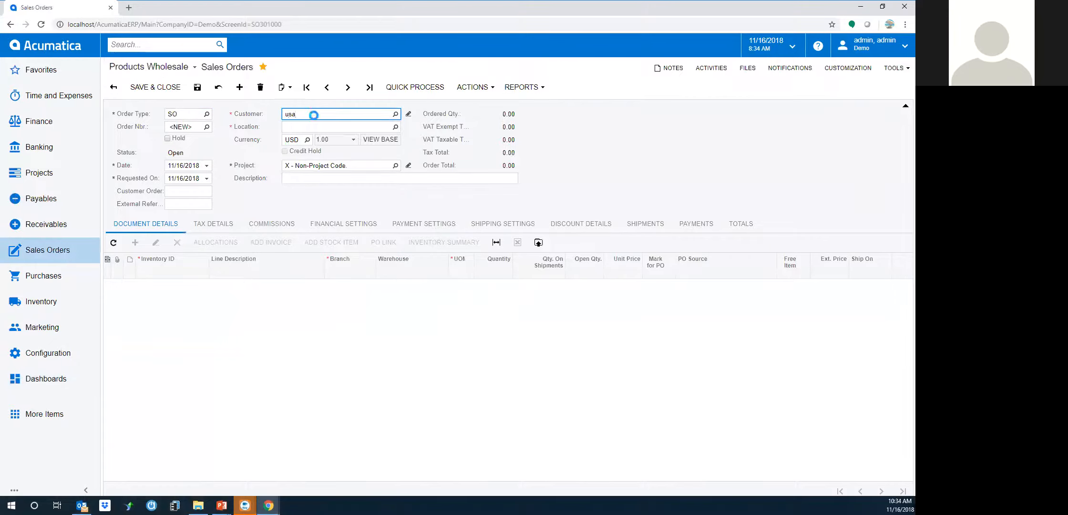
{"action": "key", "text": "Tab"}
{"action": "key", "text": "Tab"}
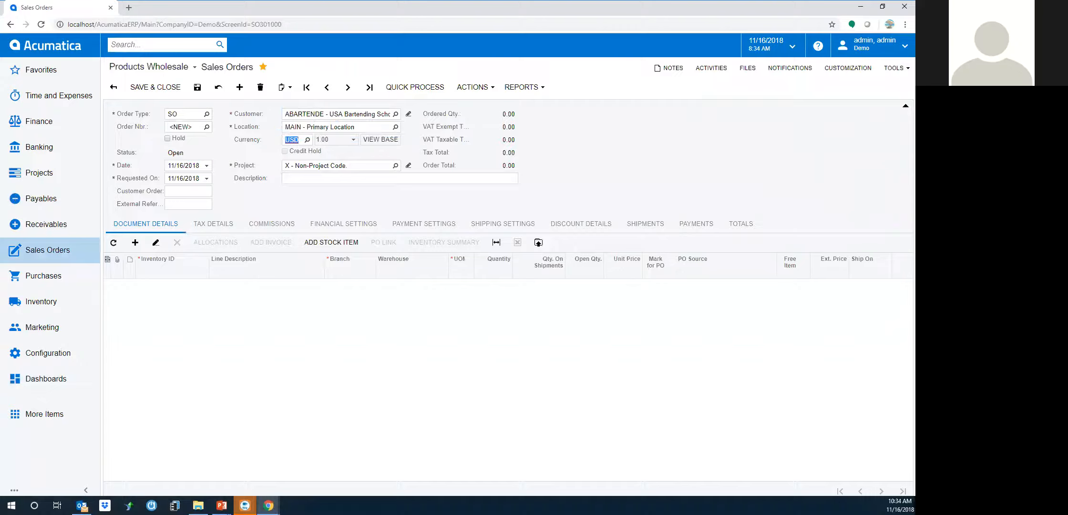
Attach PurchaseOrder1.xlsx, save the order, and check its Files list
{"action": "left_click_drag", "start_coordinate": [0, 176], "coordinate": [591, 137]}
{"action": "left_click", "coordinate": [492, 294]}
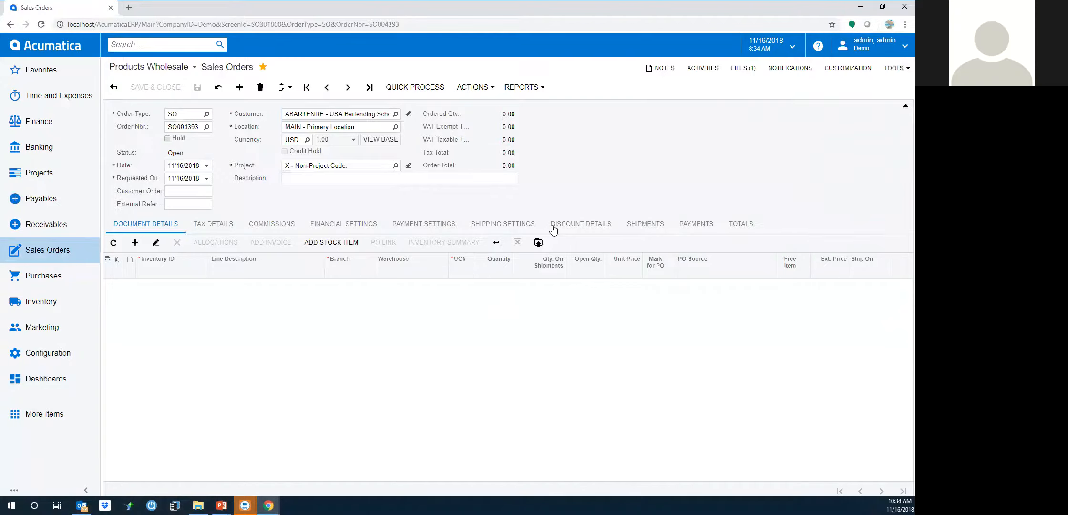
{"action": "left_click", "coordinate": [744, 69]}
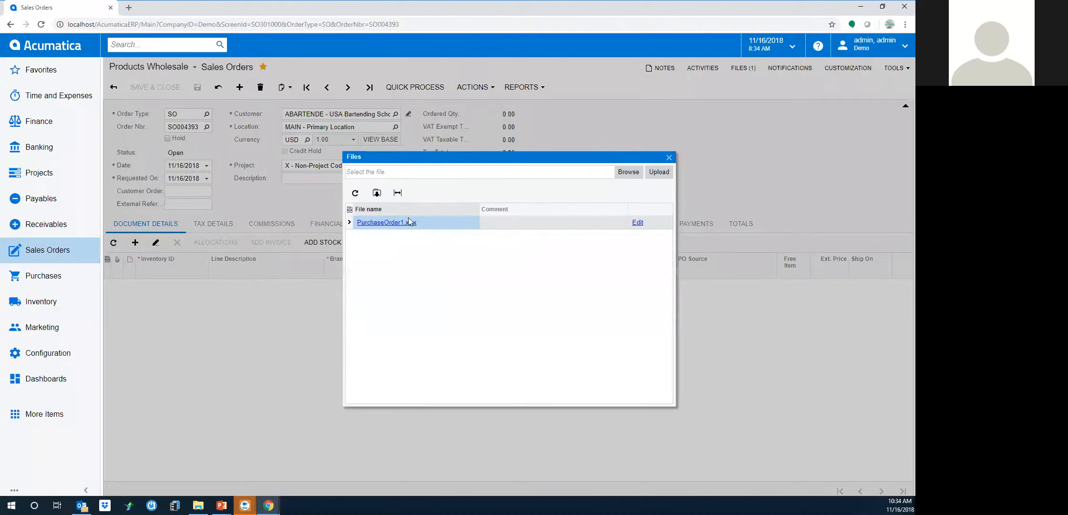
{"action": "left_click", "coordinate": [669, 158]}
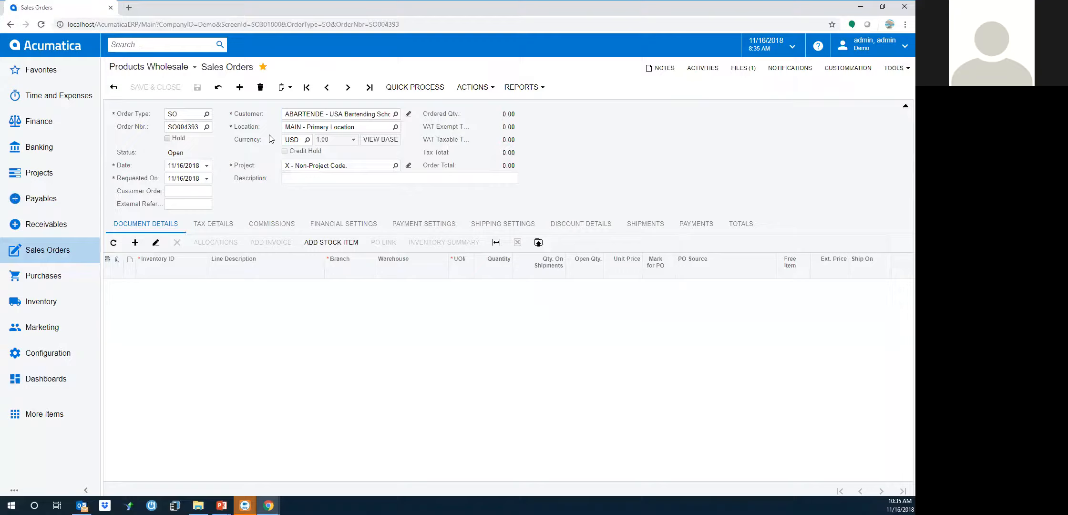
In Inventory Lookup, show items sold since 04/30/2017 and add the Acer laptop AACOMPUT01
{"action": "left_click", "coordinate": [339, 243]}
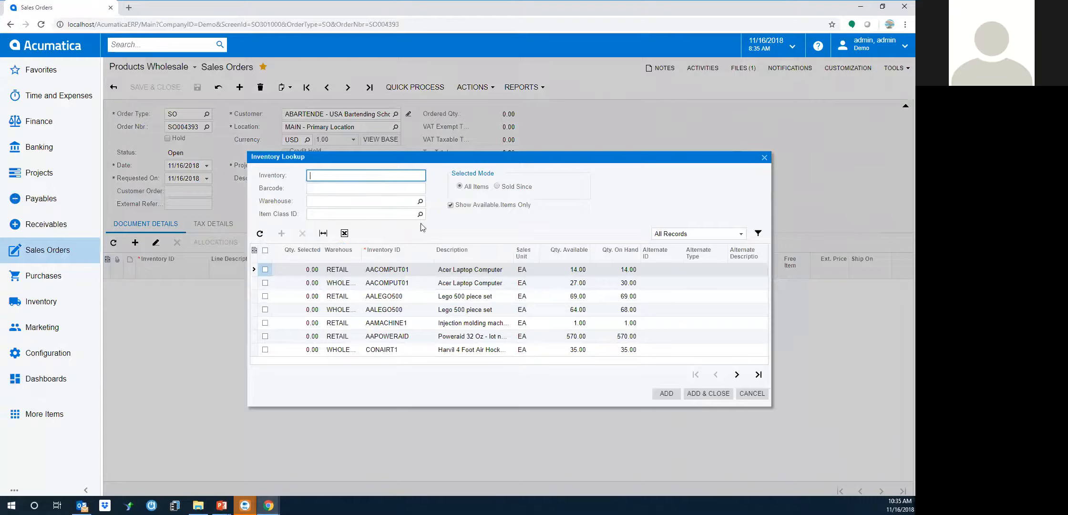
{"action": "left_click", "coordinate": [497, 187]}
{"action": "left_click", "coordinate": [529, 176]}
{"action": "type", "text": "04/30/2017"}
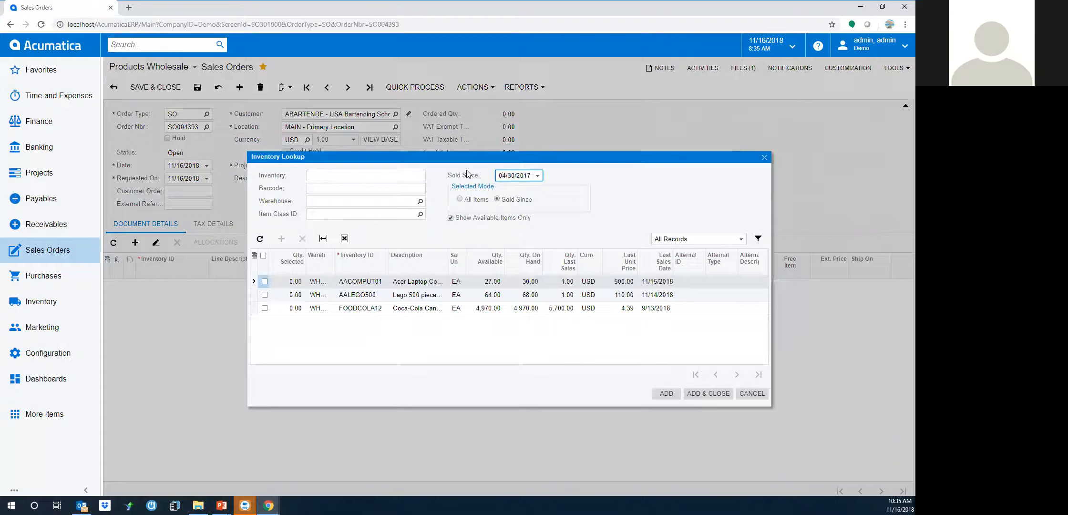
{"action": "key", "text": "Tab"}
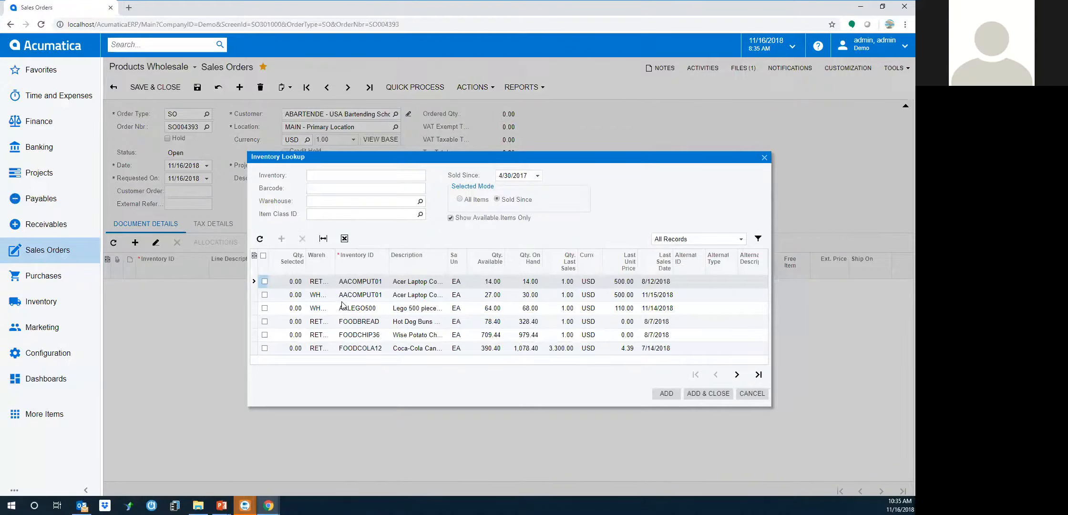
{"action": "left_click", "coordinate": [264, 281]}
{"action": "left_click", "coordinate": [696, 395]}
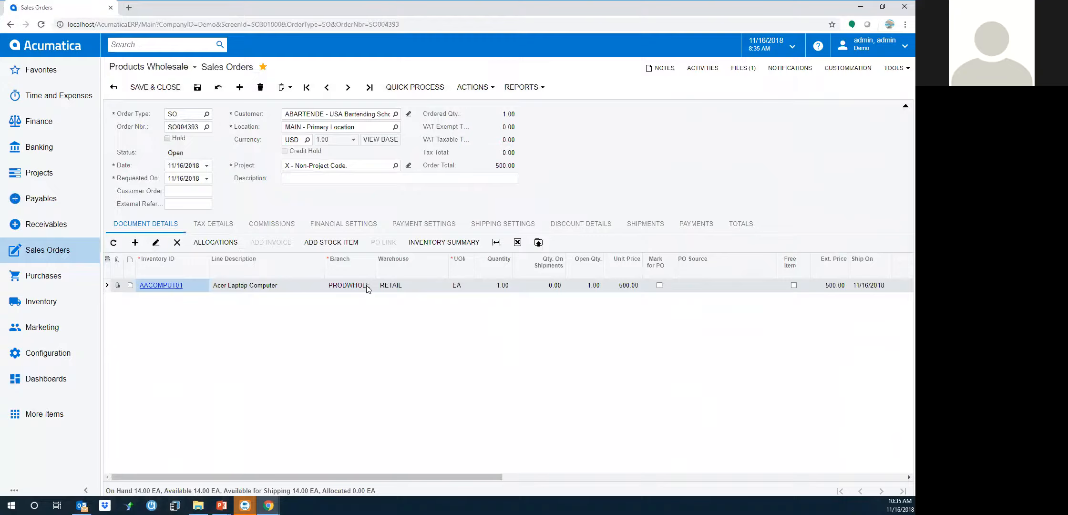
Set the laptop line to quantity 3 at 475.00 and save the order
{"action": "left_click", "coordinate": [501, 286]}
{"action": "type", "text": "3"}
{"action": "key", "text": "Tab"}
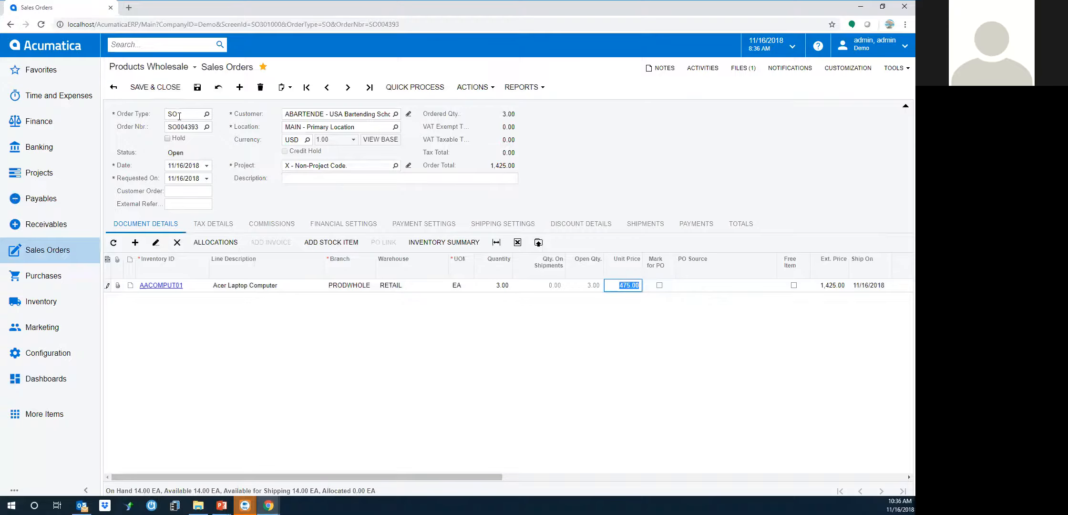
{"action": "left_click", "coordinate": [198, 88]}
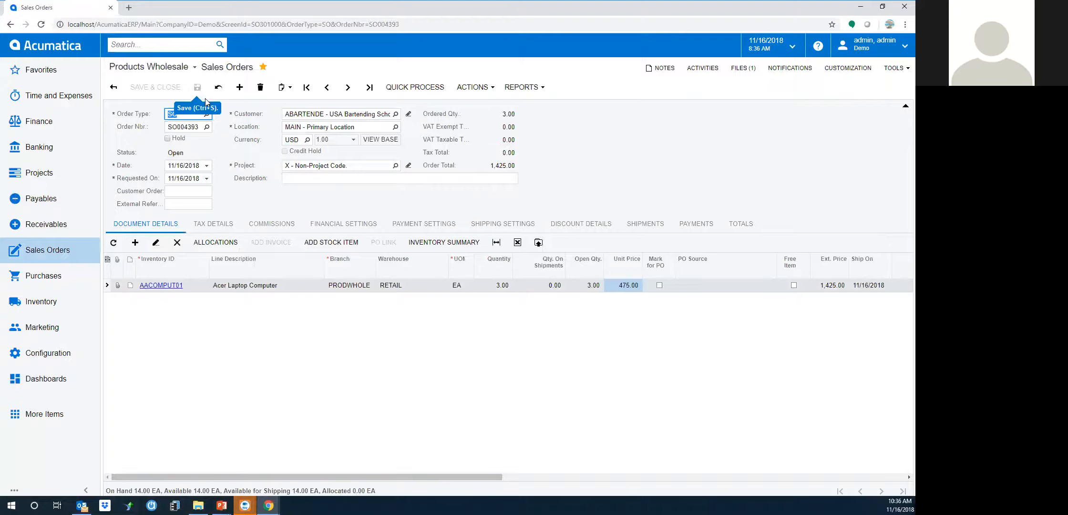
Check the laptop's stock levels in Inventory Summary, then close it
{"action": "left_click", "coordinate": [446, 244]}
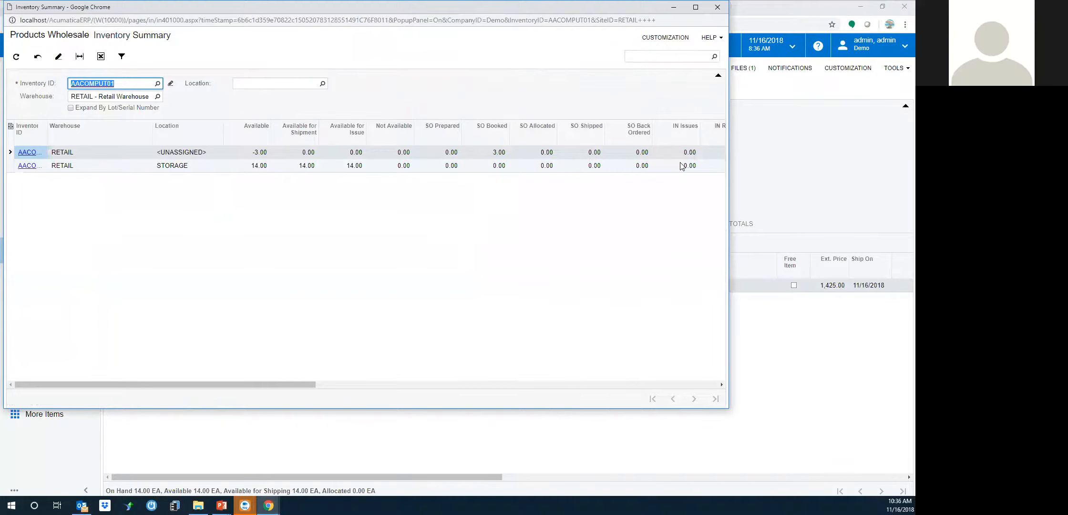
{"action": "left_click_drag", "start_coordinate": [360, 8], "coordinate": [370, 75]}
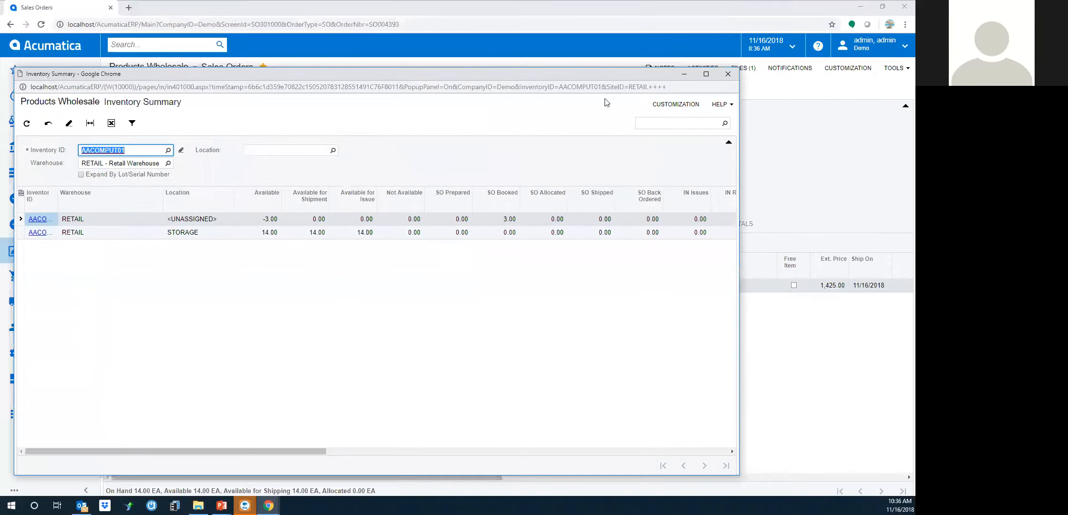
{"action": "left_click", "coordinate": [729, 74]}
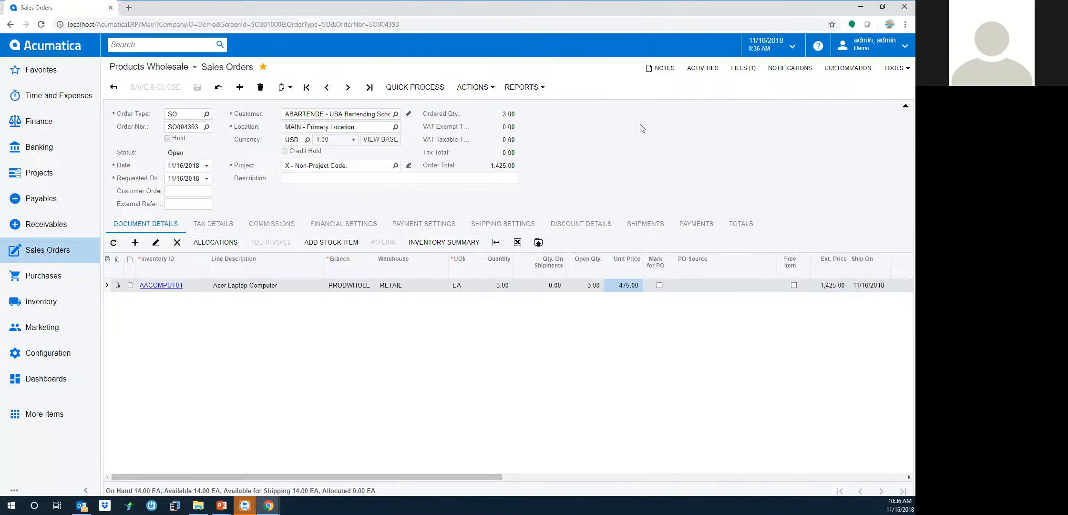
In Shipping Settings, refresh carrier rates and choose UPS Ground at 41.92
{"action": "left_click", "coordinate": [486, 227]}
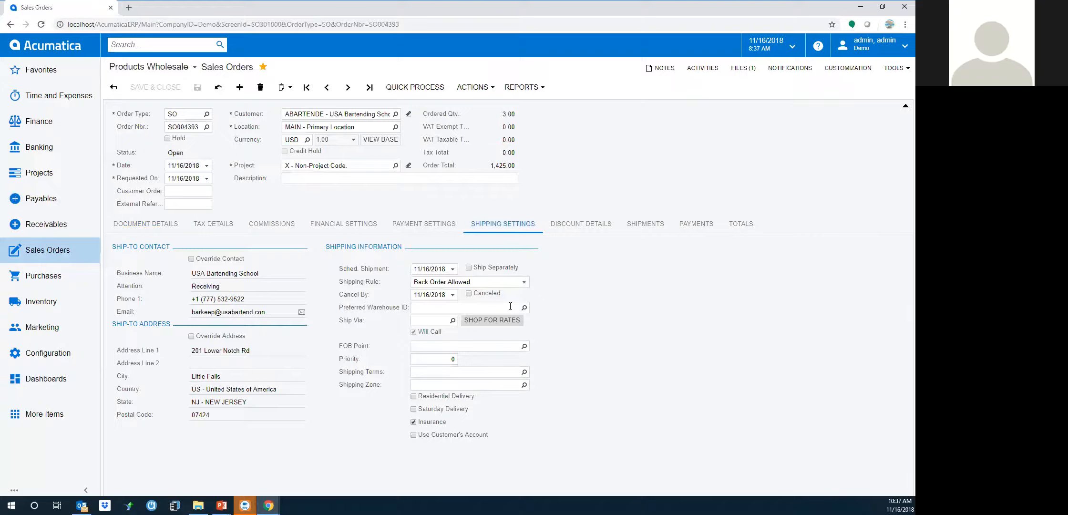
{"action": "left_click", "coordinate": [494, 320]}
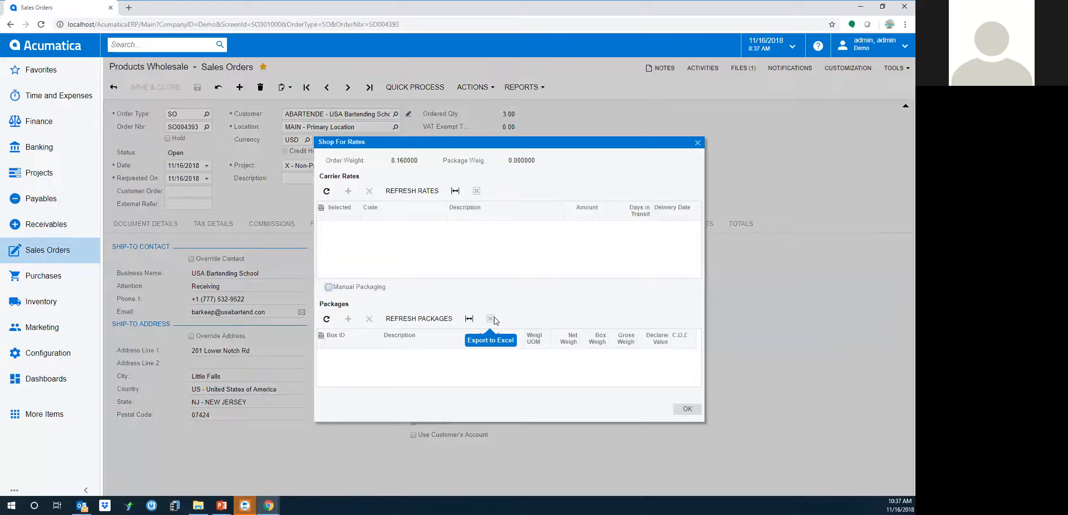
{"action": "left_click", "coordinate": [408, 193]}
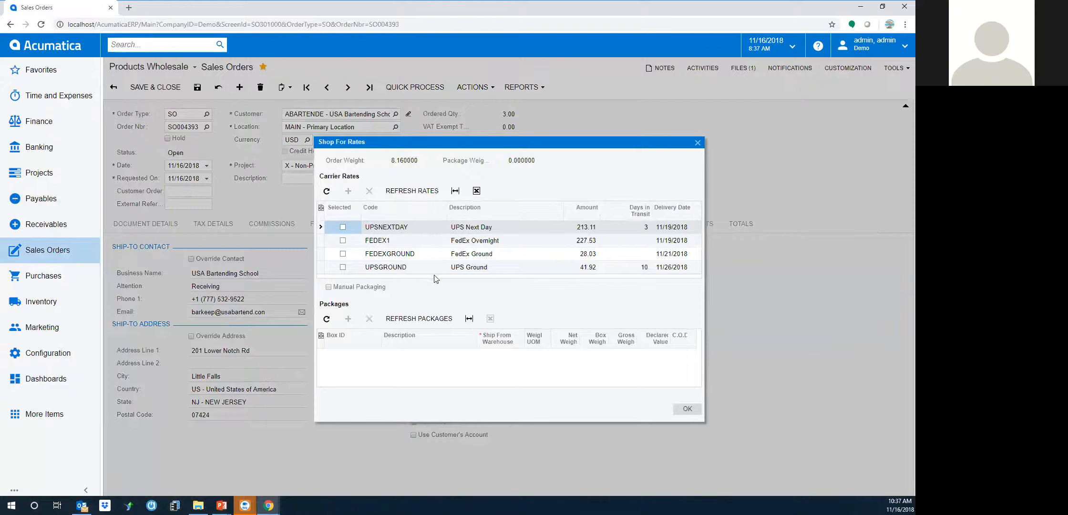
{"action": "left_click", "coordinate": [343, 267]}
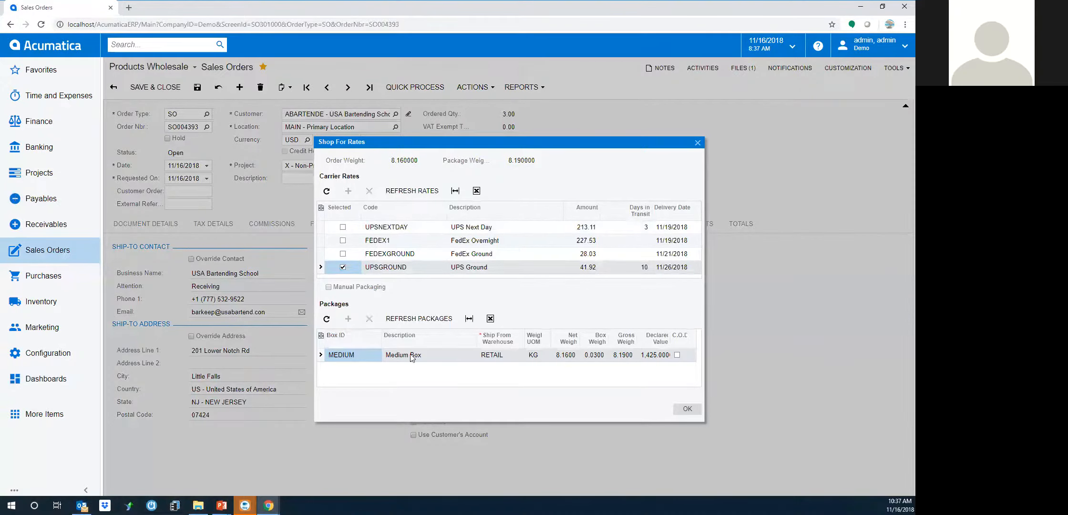
{"action": "left_click", "coordinate": [685, 410]}
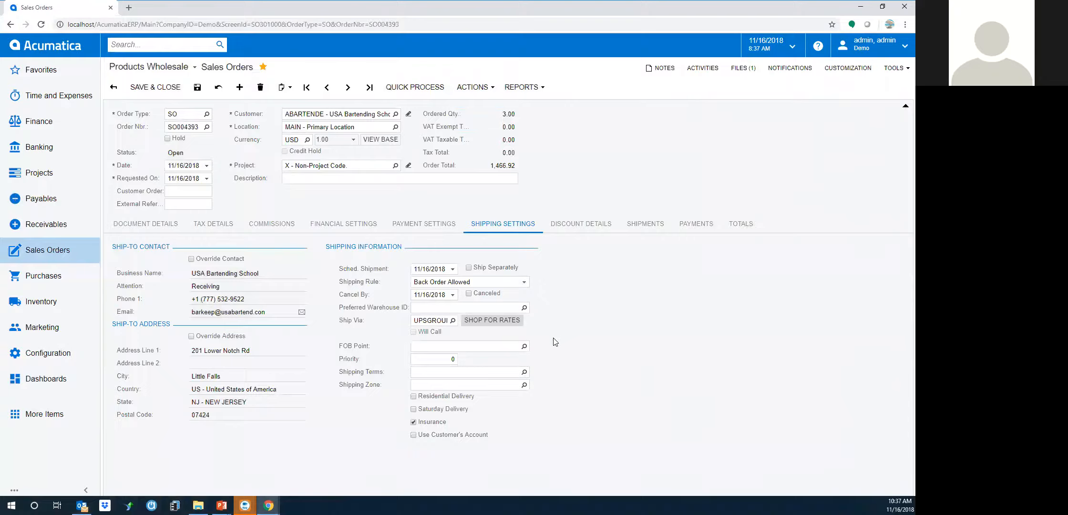
Set shipping terms to CFR, save, and review totals showing 41.92 freight
{"action": "left_click", "coordinate": [524, 374]}
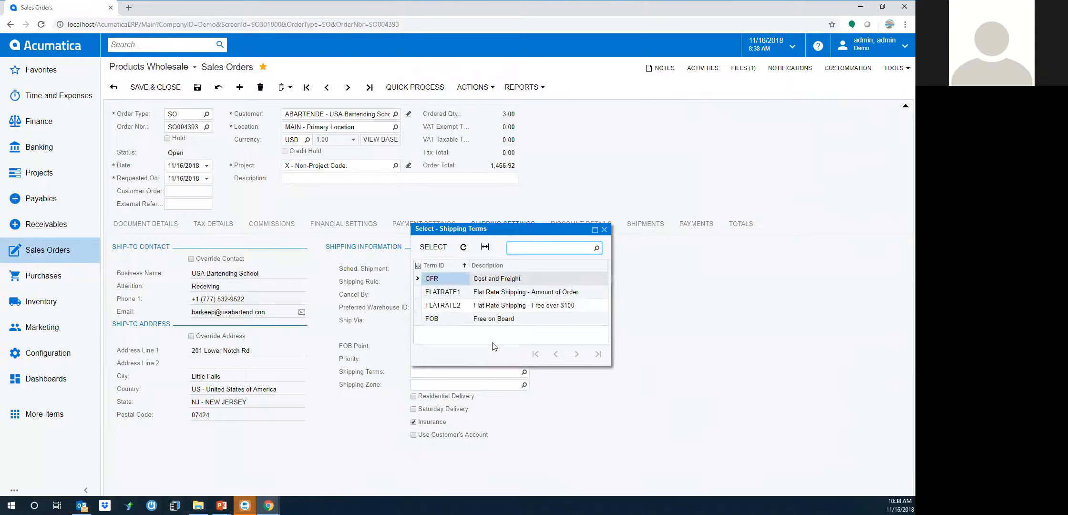
{"action": "double_click", "coordinate": [482, 280]}
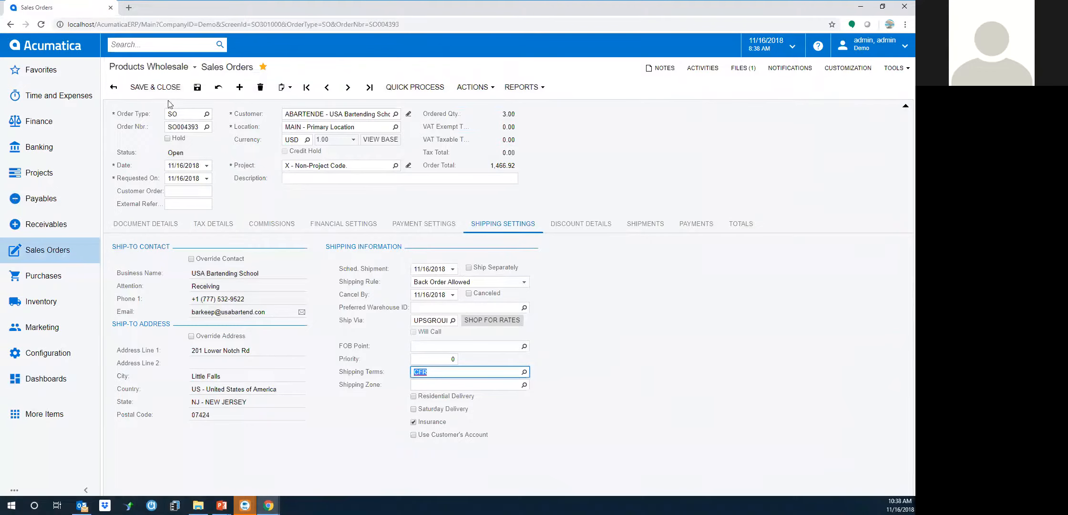
{"action": "left_click", "coordinate": [197, 89]}
{"action": "left_click", "coordinate": [744, 223]}
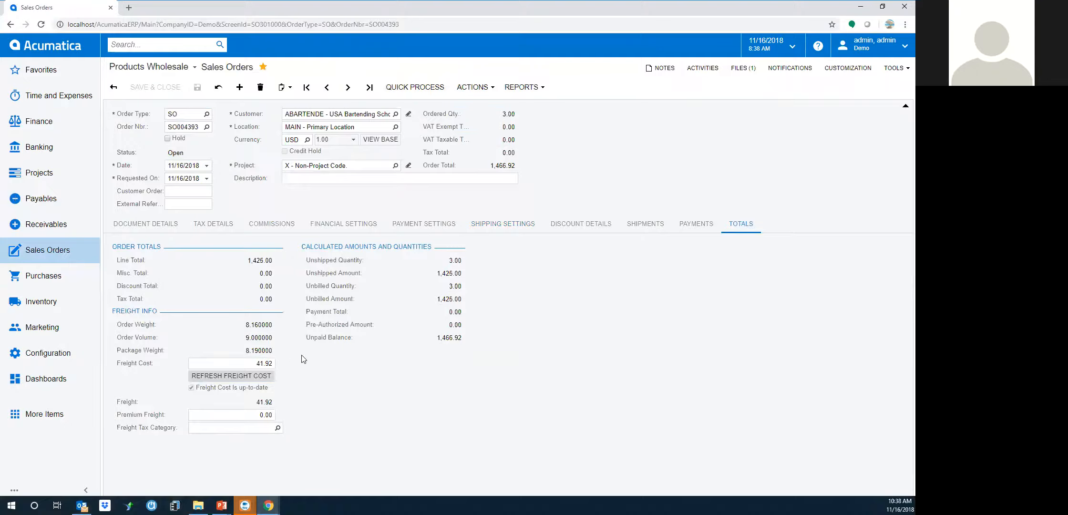
Set SO004393's payment method to VISA and pre-authorize 1,466.92, leaving a 0.00 unpaid balance
{"action": "left_click", "coordinate": [435, 226]}
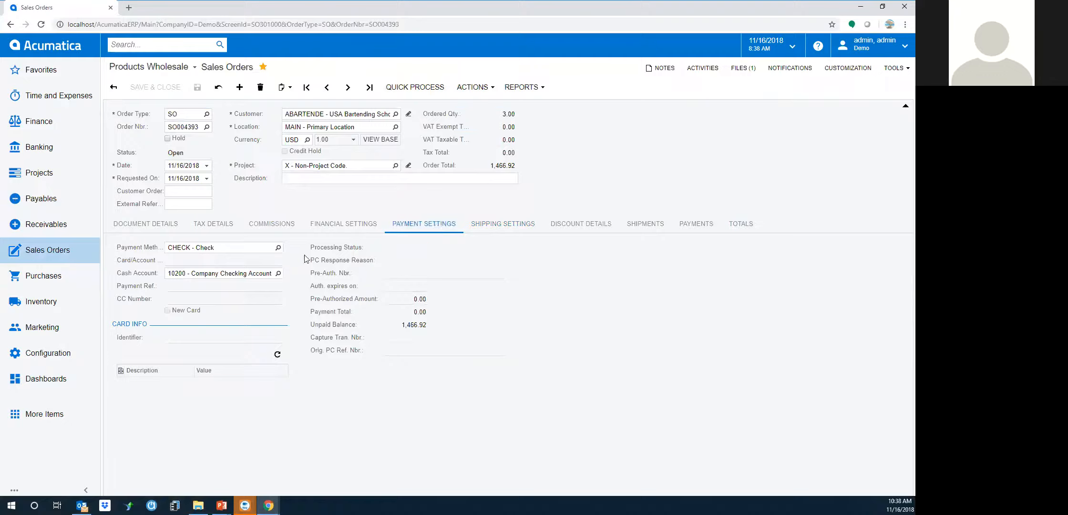
{"action": "left_click", "coordinate": [278, 248]}
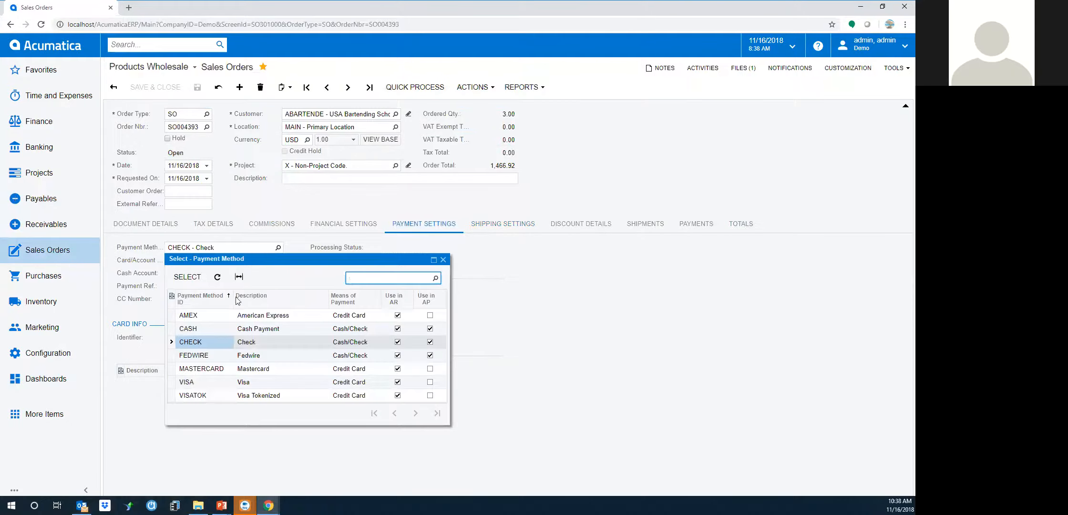
{"action": "double_click", "coordinate": [198, 383]}
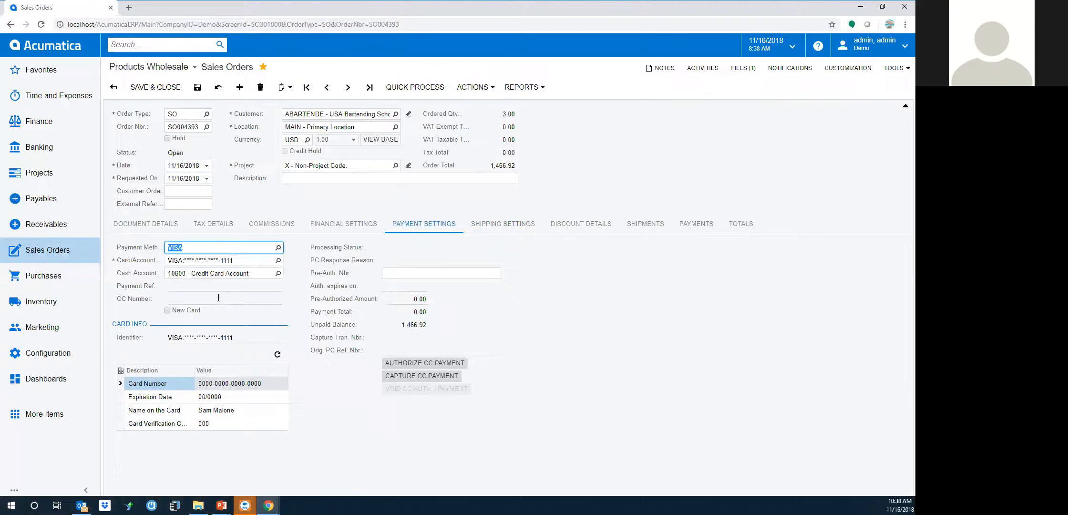
{"action": "left_click", "coordinate": [427, 364]}
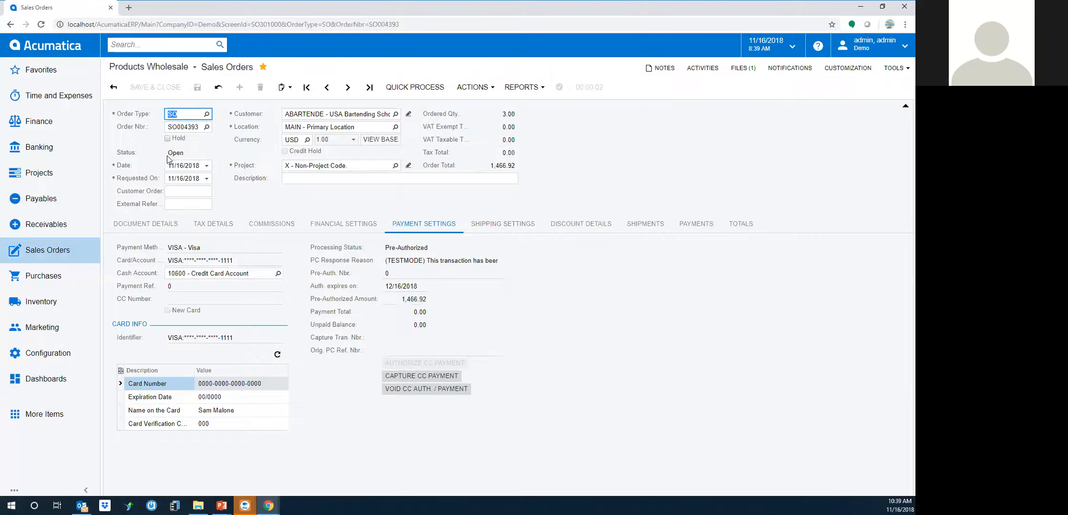
{"action": "left_click", "coordinate": [474, 89]}
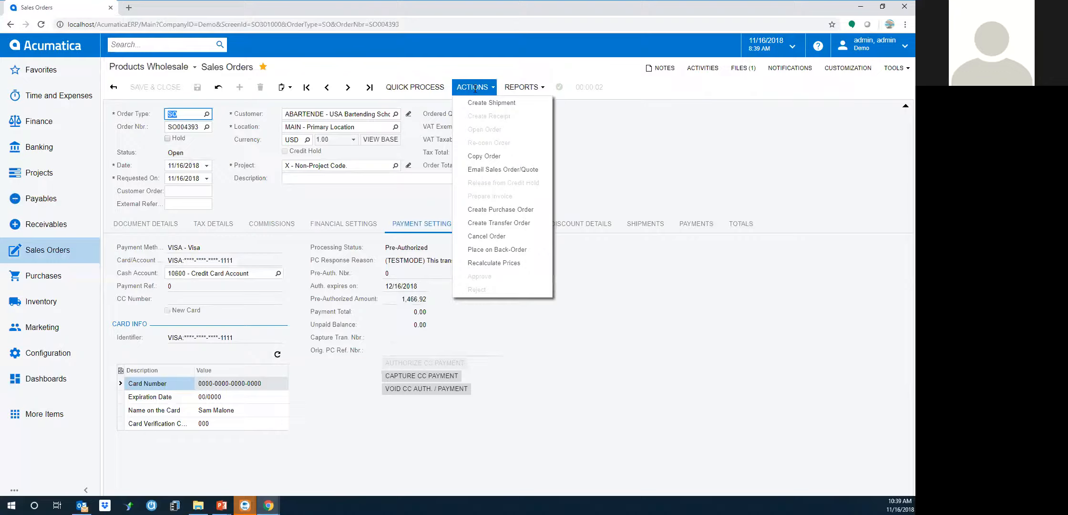
Email sales order SO004393 to the customer and open the resulting email activity
{"action": "left_click", "coordinate": [502, 171]}
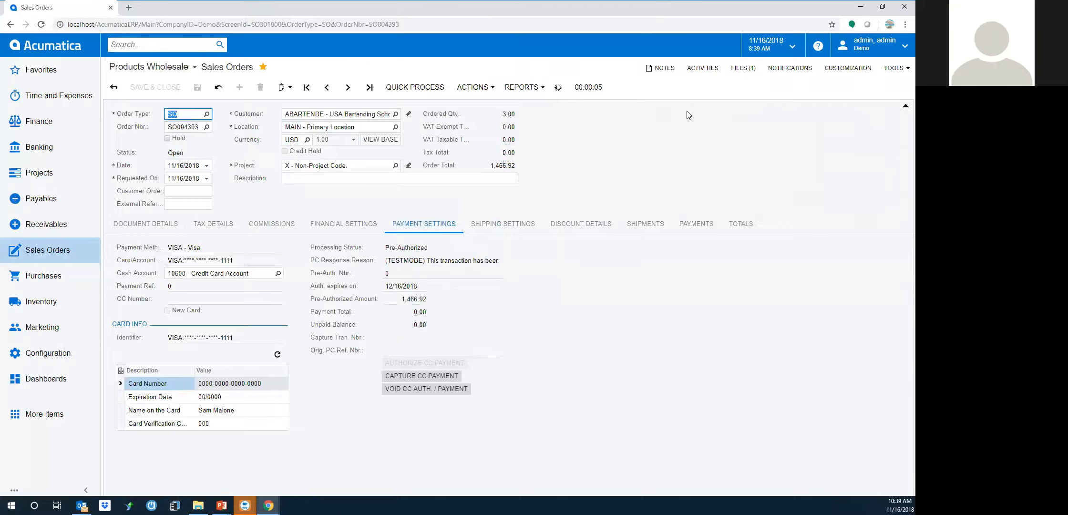
{"action": "left_click", "coordinate": [693, 71]}
{"action": "left_click", "coordinate": [436, 208]}
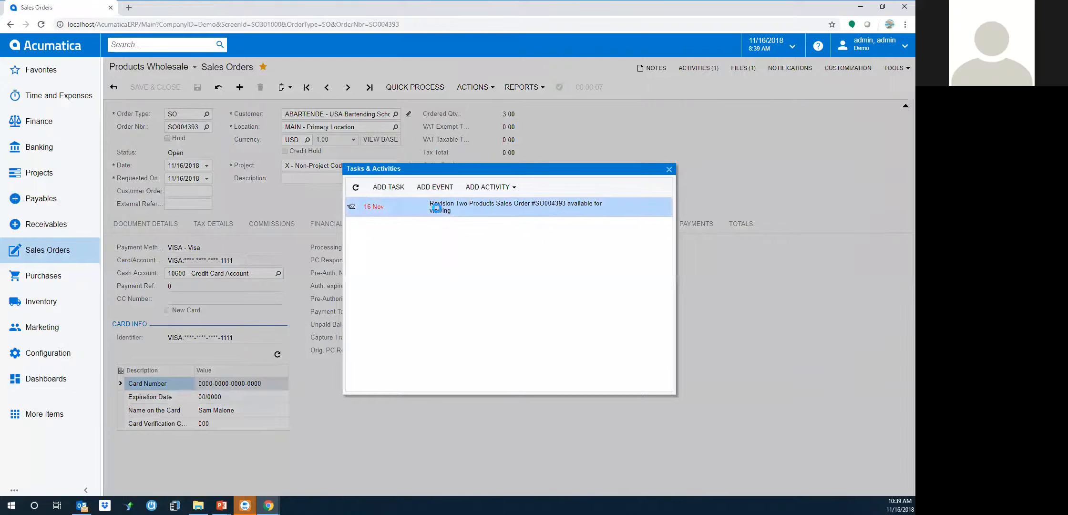
{"action": "double_click", "coordinate": [436, 208]}
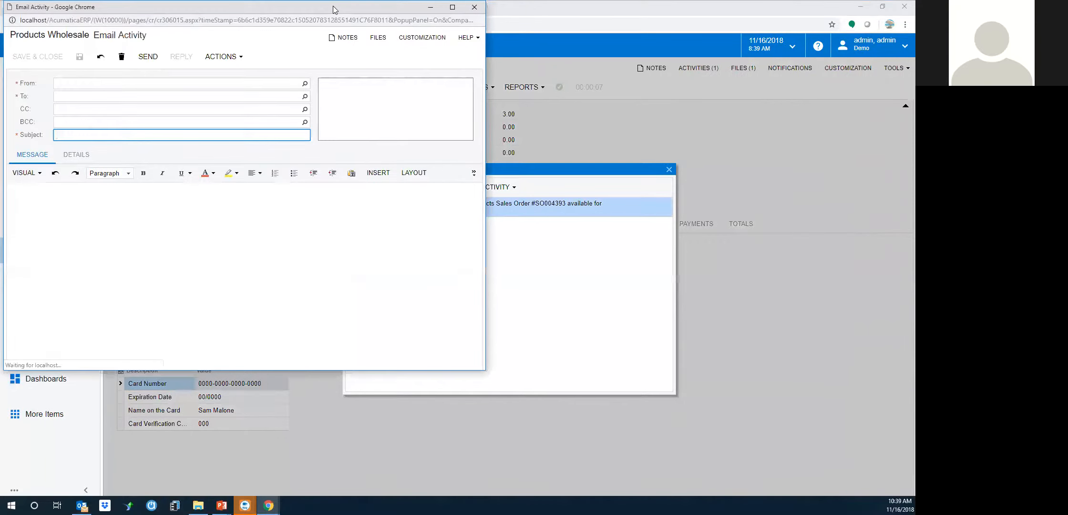
Review the Sales Order PDF attached to the email, then return to the order's line items
{"action": "left_click_drag", "start_coordinate": [335, 8], "coordinate": [351, 82]}
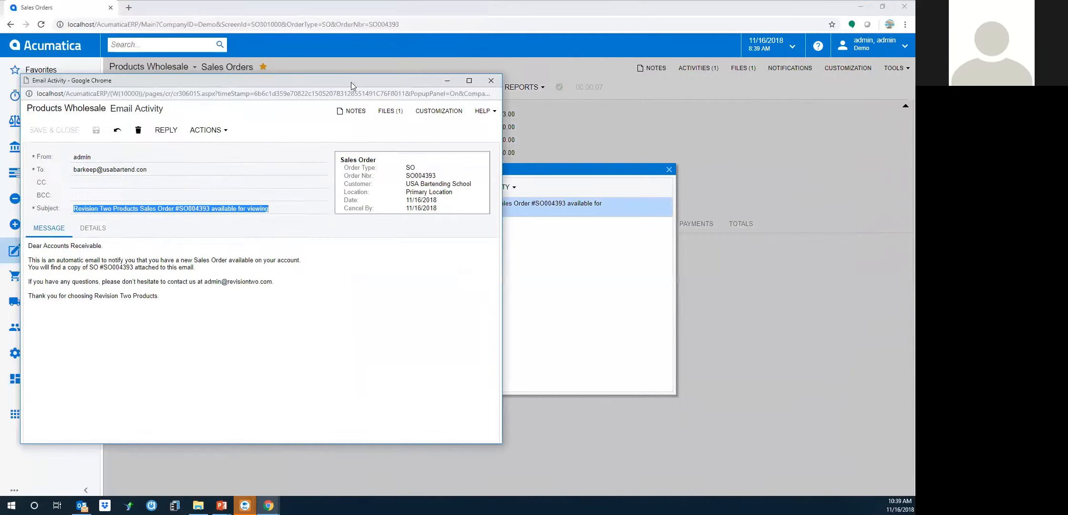
{"action": "left_click", "coordinate": [393, 113]}
{"action": "left_click", "coordinate": [154, 215]}
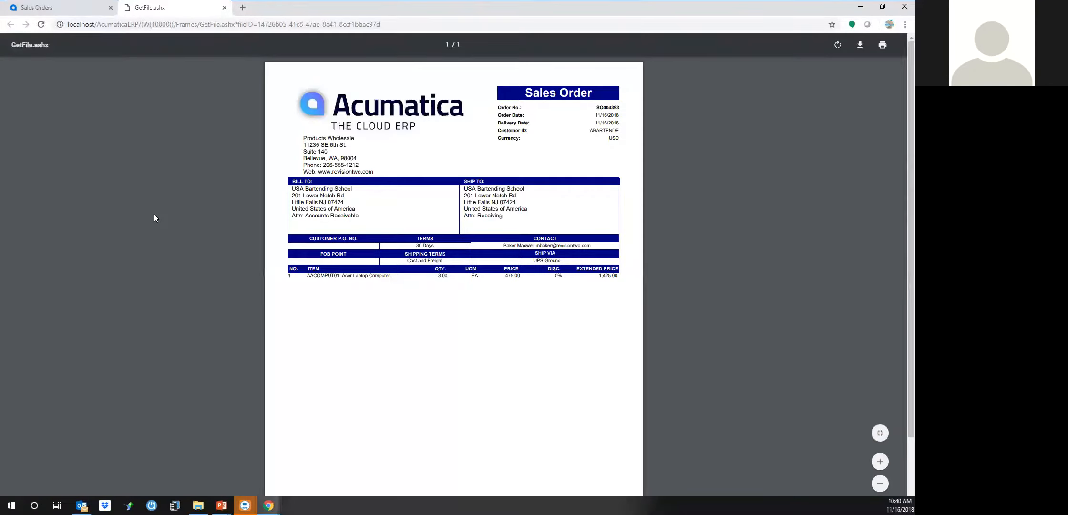
{"action": "left_click", "coordinate": [224, 7]}
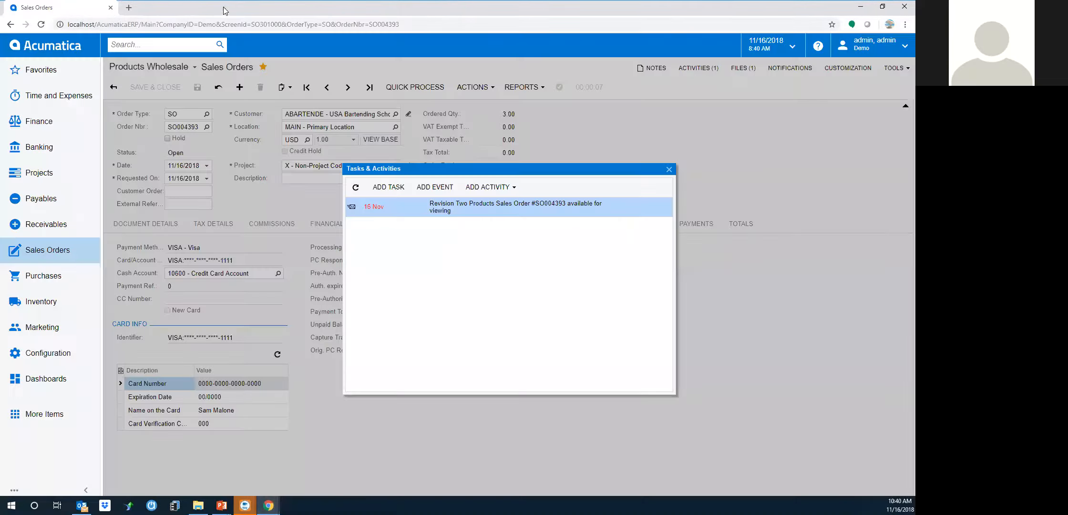
{"action": "left_click", "coordinate": [669, 169]}
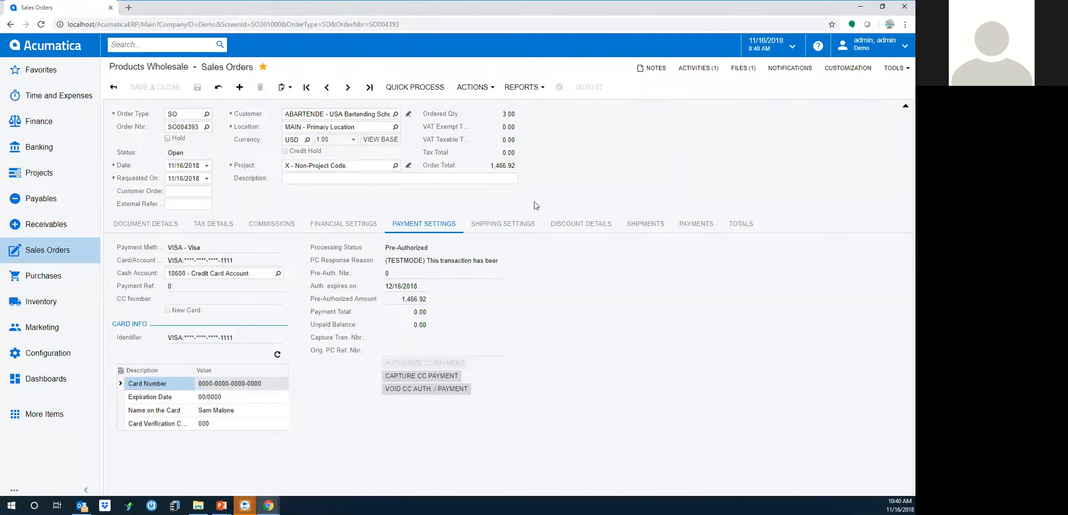
{"action": "left_click", "coordinate": [147, 224]}
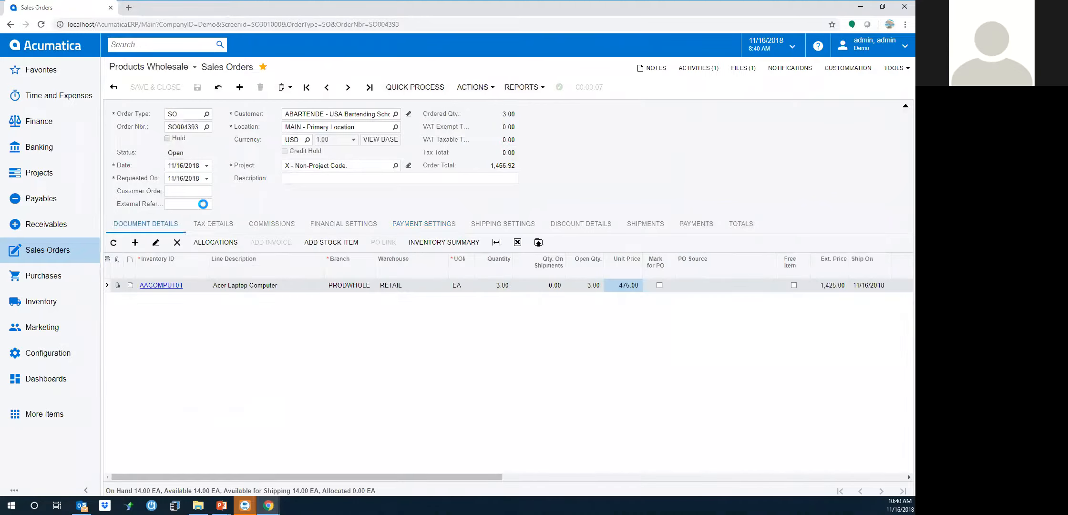
Create shipment 001897 for sales order SO004393 with the default shipment parameters
{"action": "left_click", "coordinate": [481, 90]}
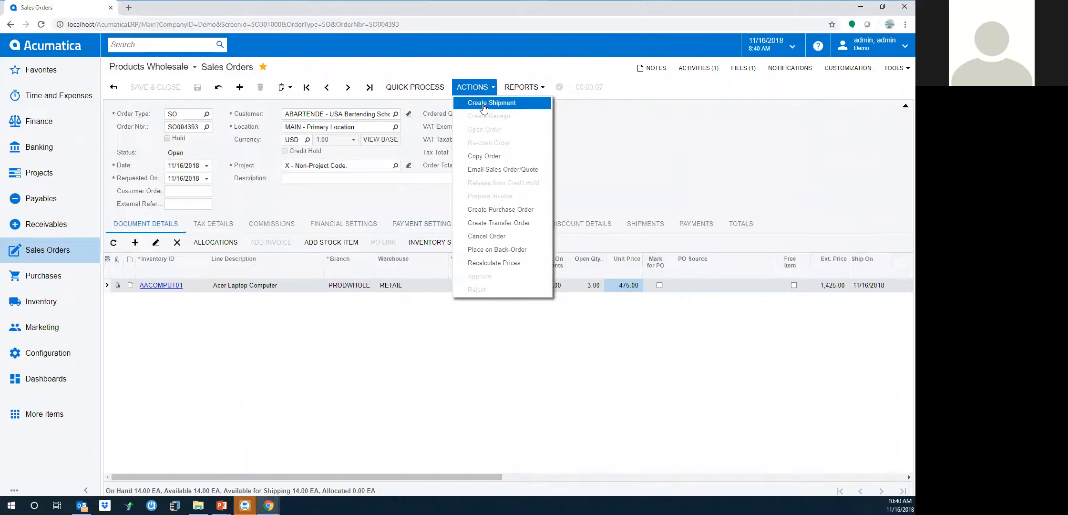
{"action": "left_click", "coordinate": [483, 106]}
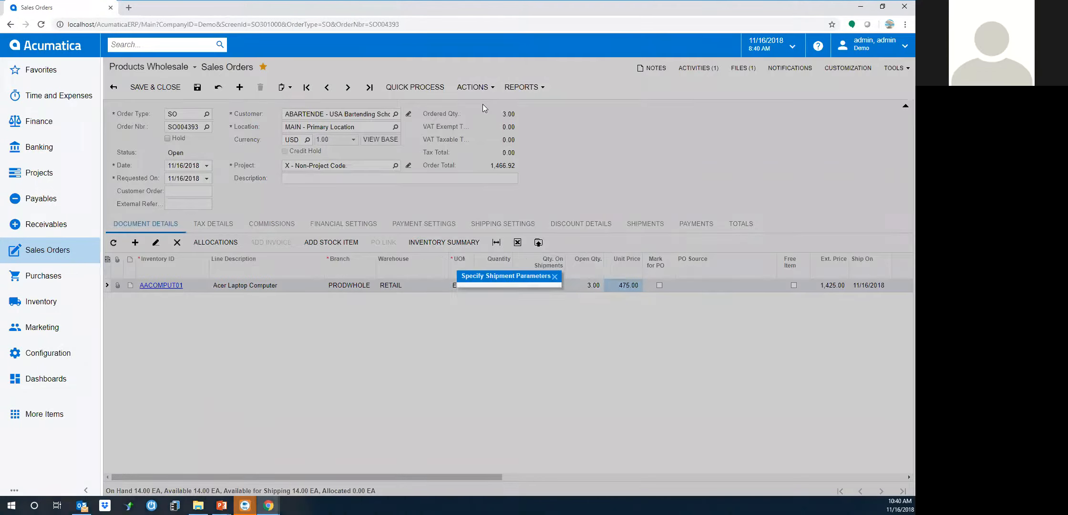
{"action": "left_click", "coordinate": [589, 303]}
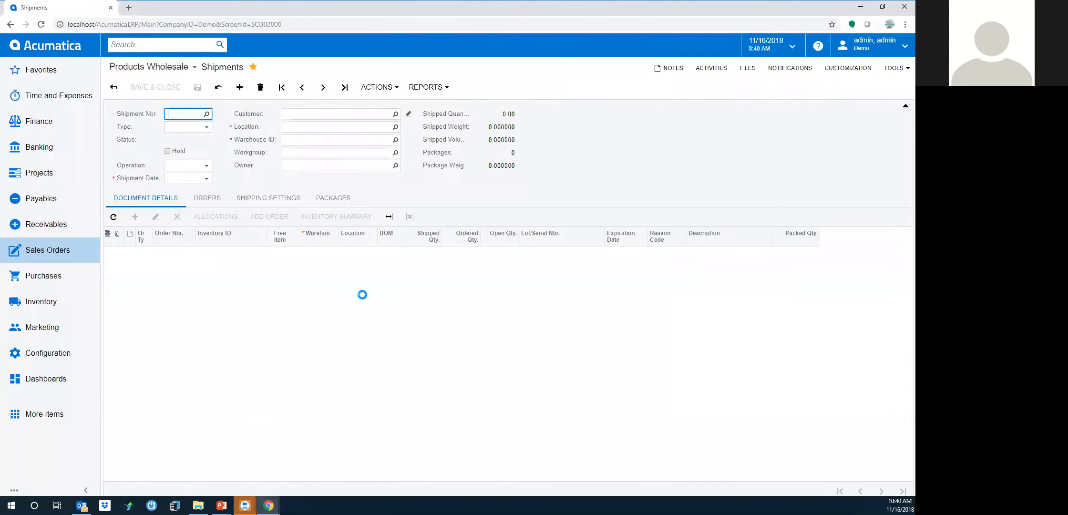
Print the pick list for shipment 001897 and go back to the shipment record
{"action": "left_click", "coordinate": [381, 88]}
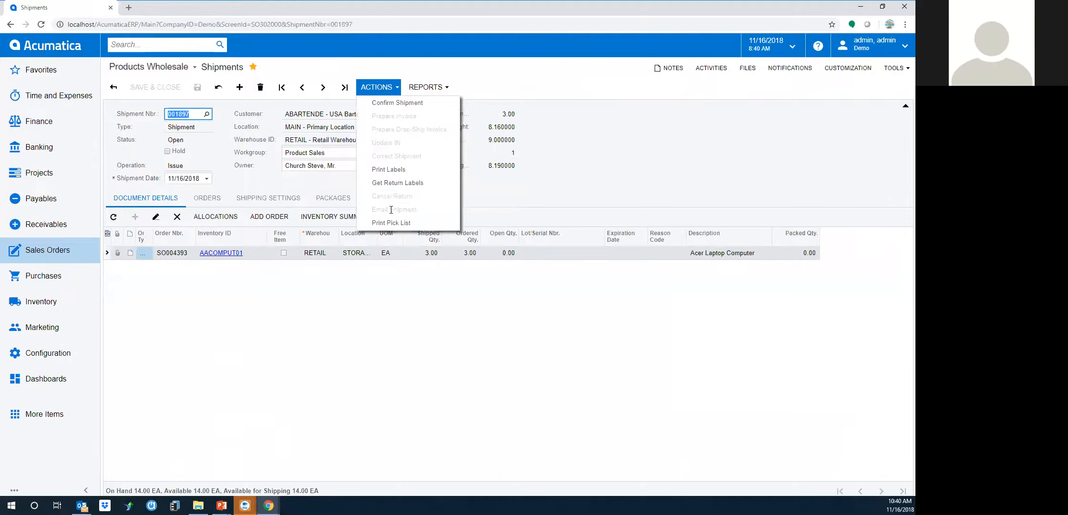
{"action": "left_click", "coordinate": [397, 222]}
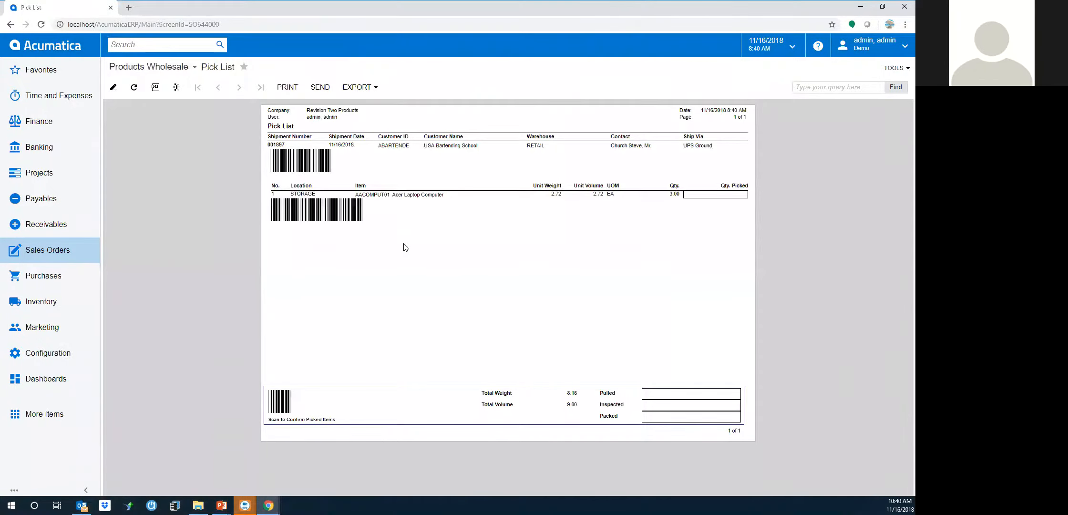
{"action": "left_click", "coordinate": [10, 24]}
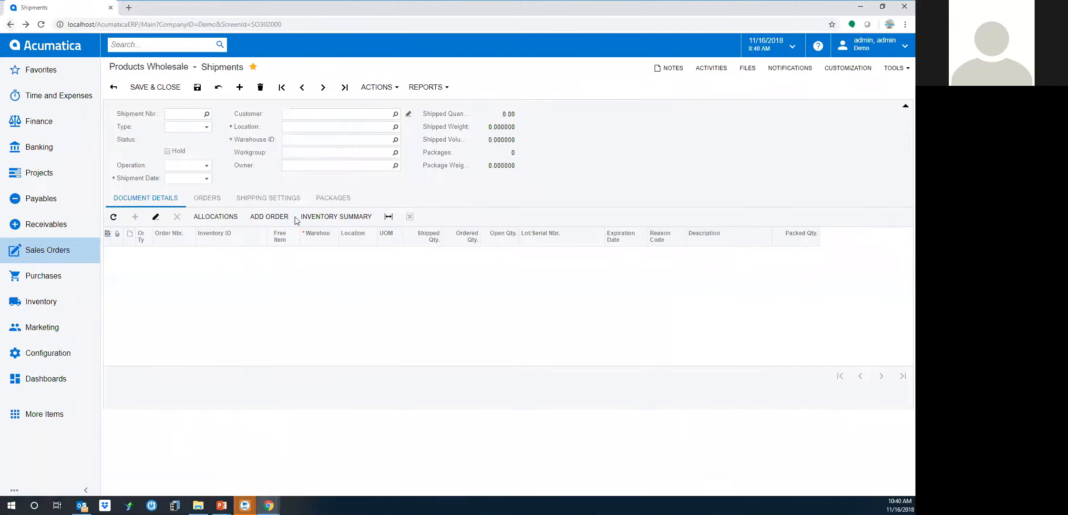
{"action": "left_click", "coordinate": [381, 90]}
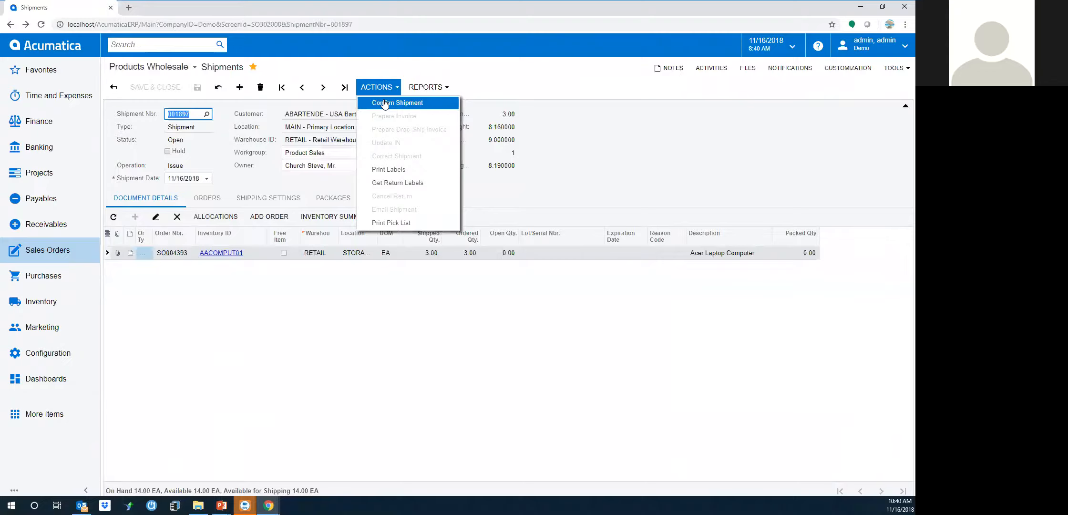
Confirm shipment 001897 and view the UPS label GIF attached to its MEDIUM package
{"action": "left_click", "coordinate": [384, 104]}
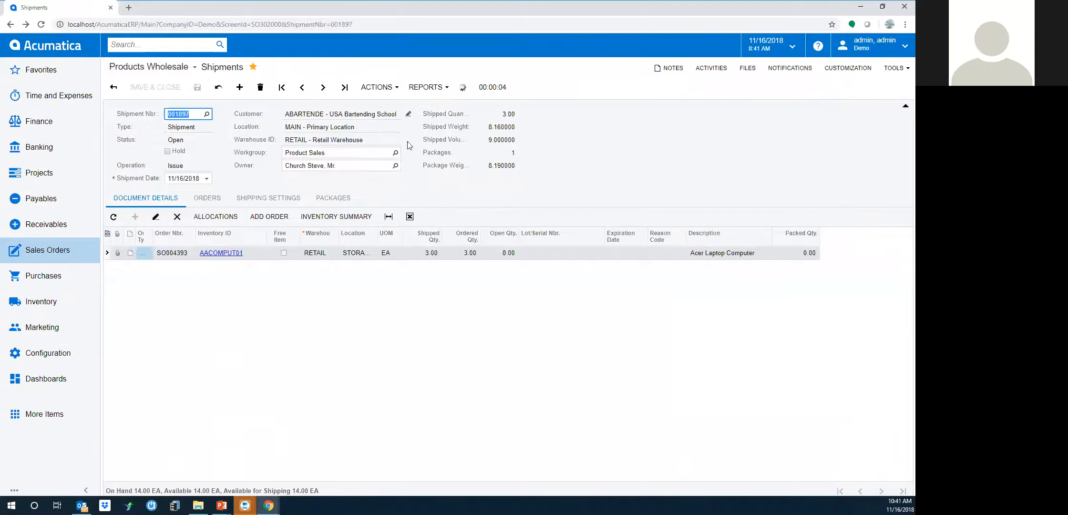
{"action": "left_click", "coordinate": [334, 198]}
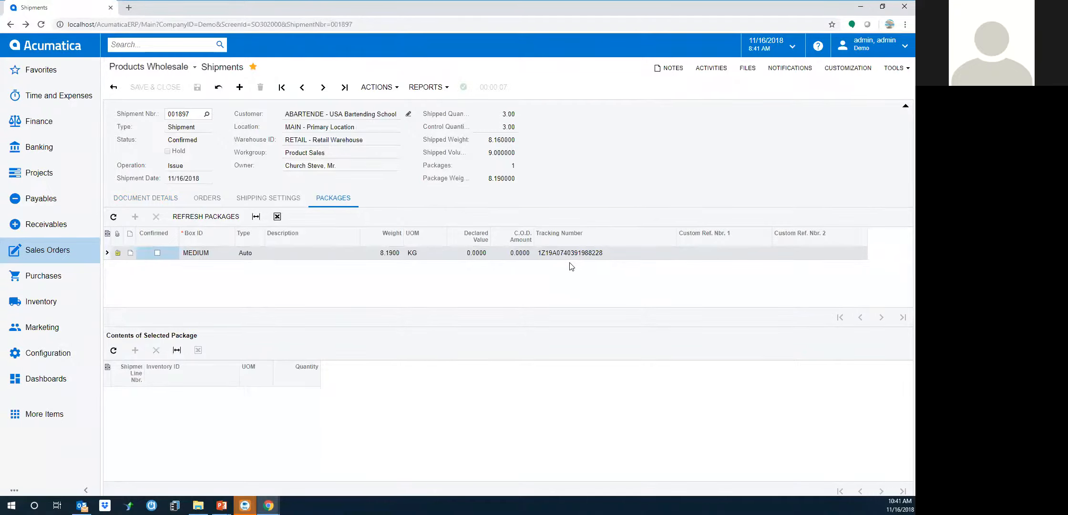
{"action": "left_click", "coordinate": [118, 253]}
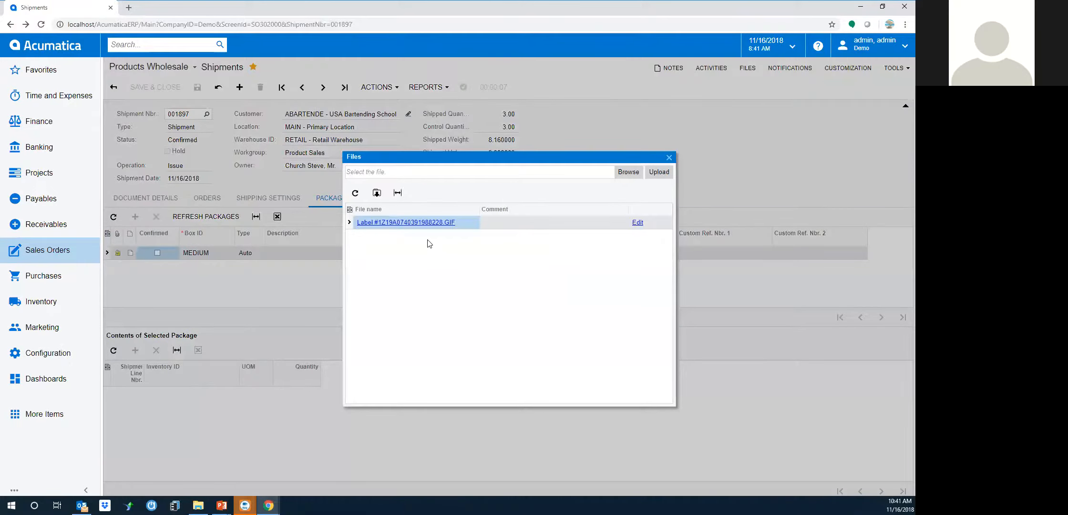
{"action": "left_click", "coordinate": [435, 224]}
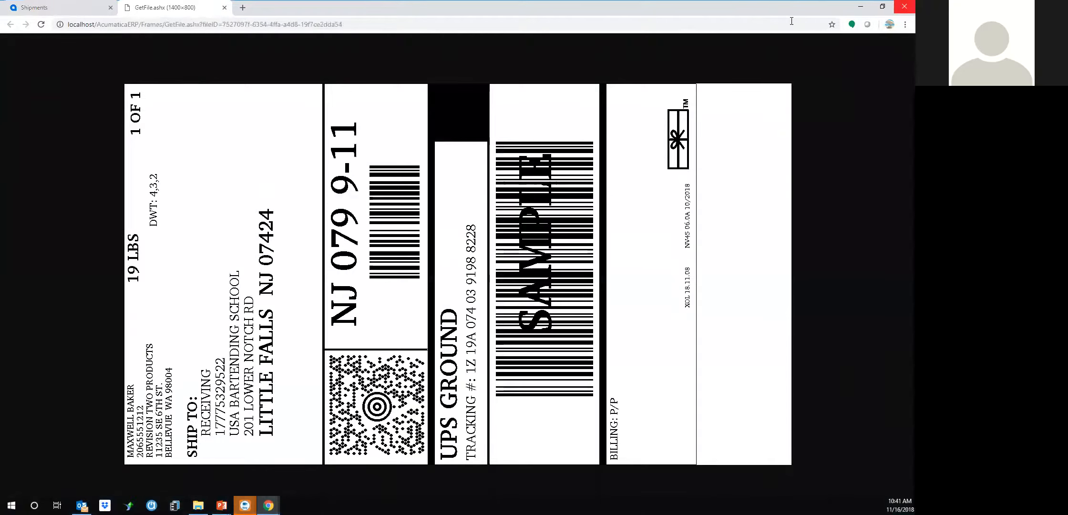
{"action": "left_click", "coordinate": [224, 7]}
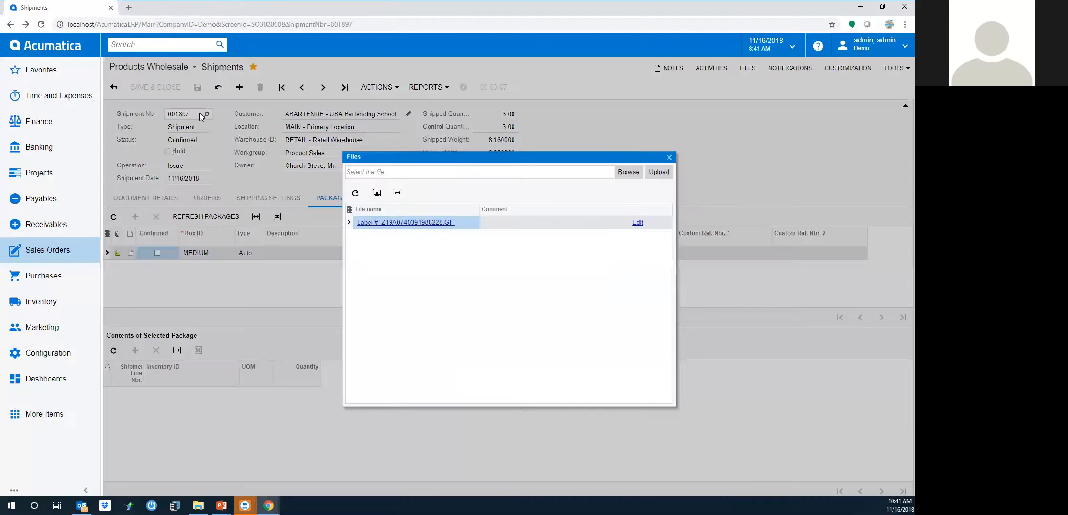
{"action": "left_click", "coordinate": [669, 158]}
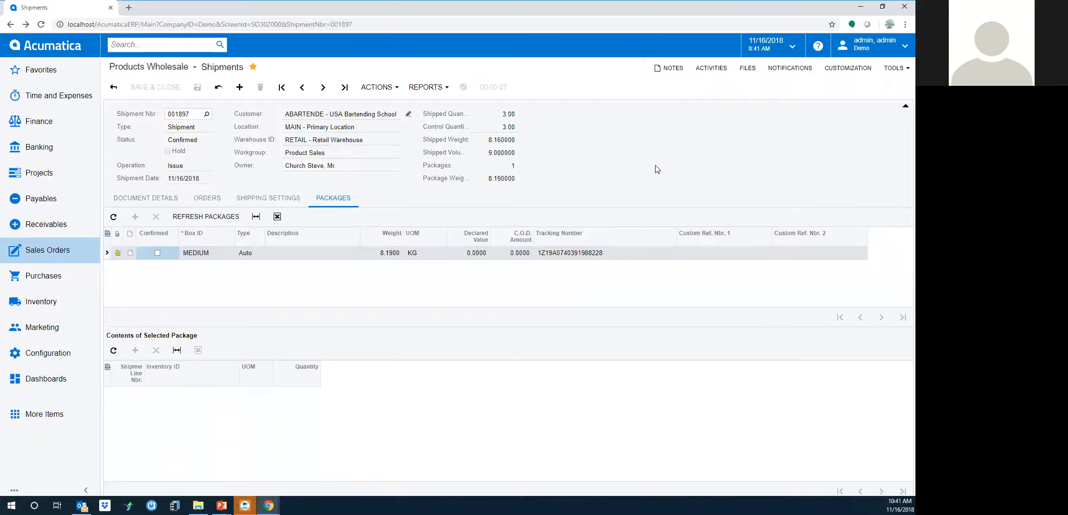
{"action": "left_click", "coordinate": [377, 89]}
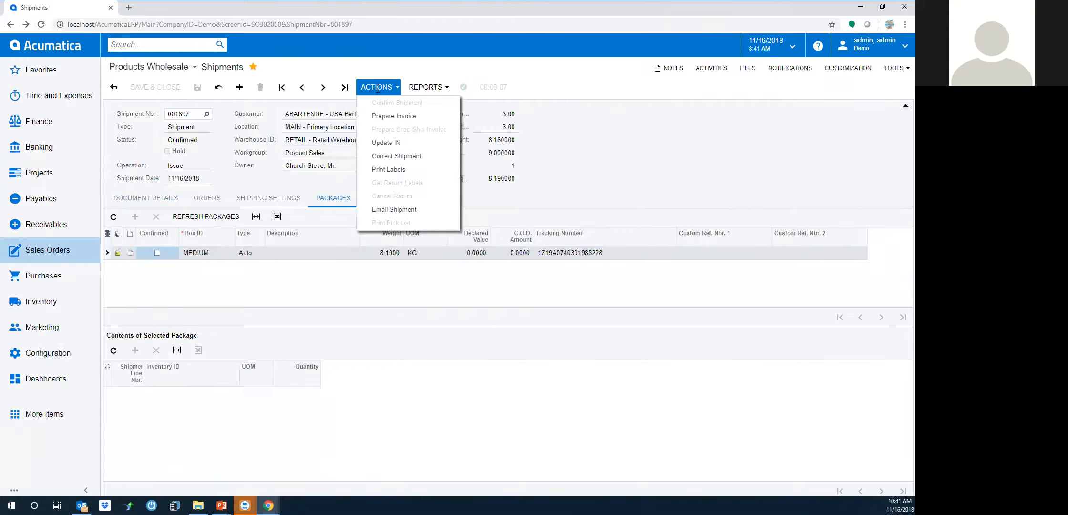
Prepare invoice AR006031 from confirmed shipment 001897
{"action": "left_click", "coordinate": [383, 117]}
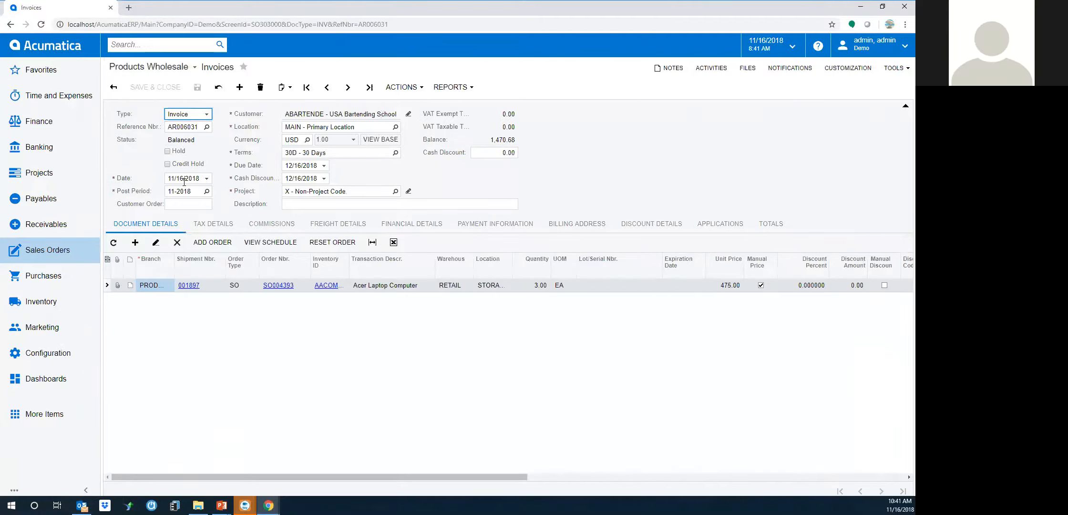
Filter the Shipments list by Shipment Date to This Week
{"action": "left_click", "coordinate": [40, 257]}
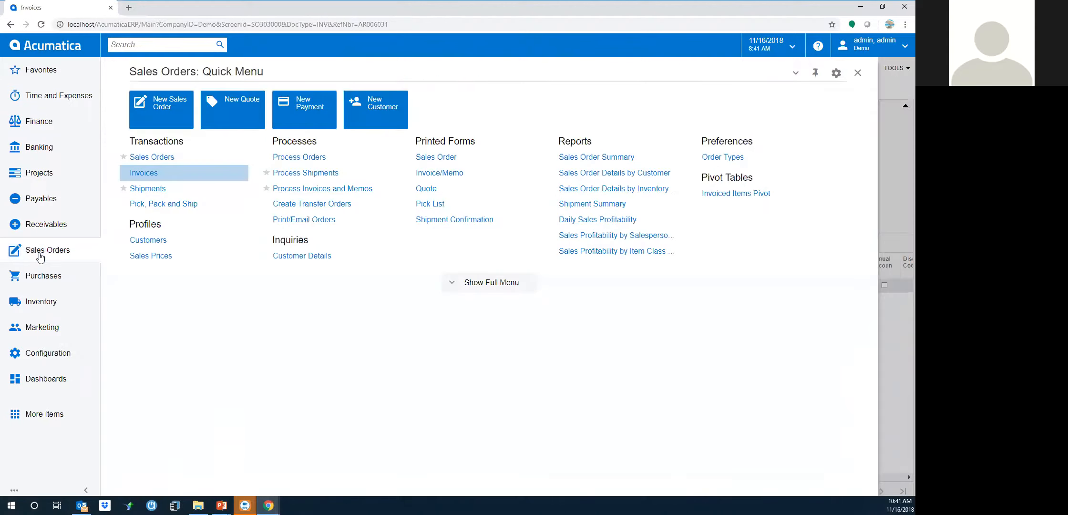
{"action": "left_click", "coordinate": [148, 190]}
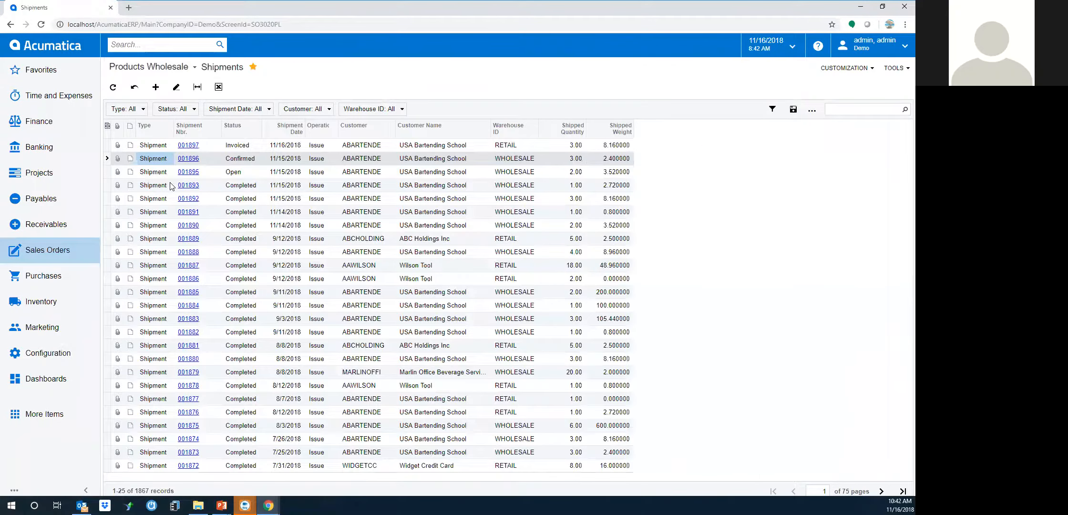
{"action": "left_click", "coordinate": [270, 110]}
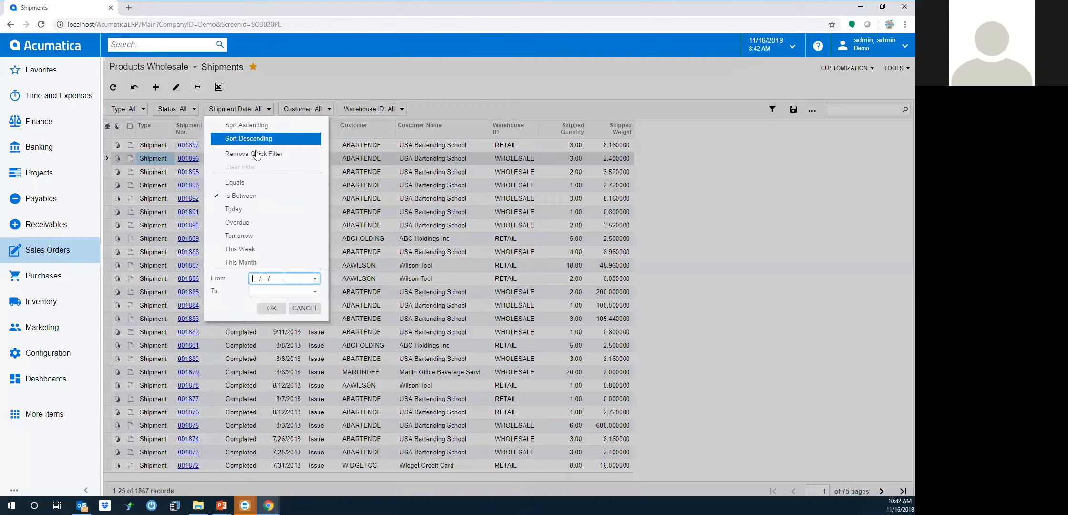
{"action": "left_click", "coordinate": [239, 249]}
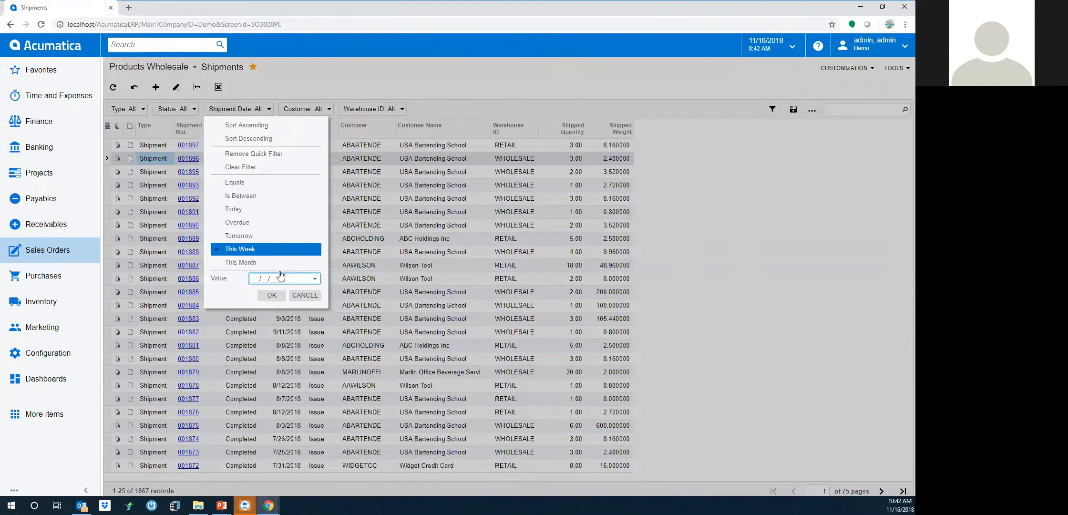
{"action": "left_click", "coordinate": [272, 295]}
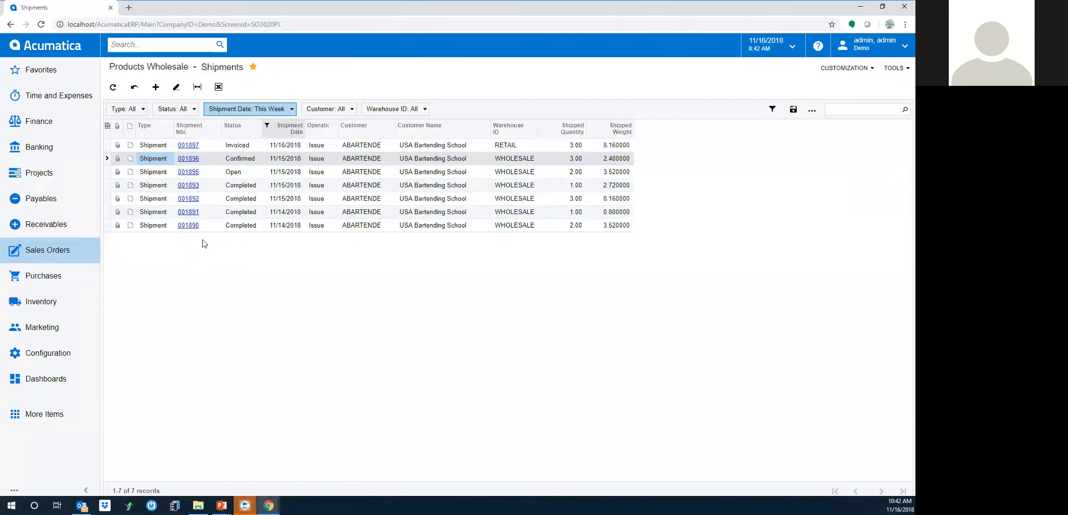
Open confirmed shipment 001896 from the filtered list
{"action": "left_click", "coordinate": [189, 158]}
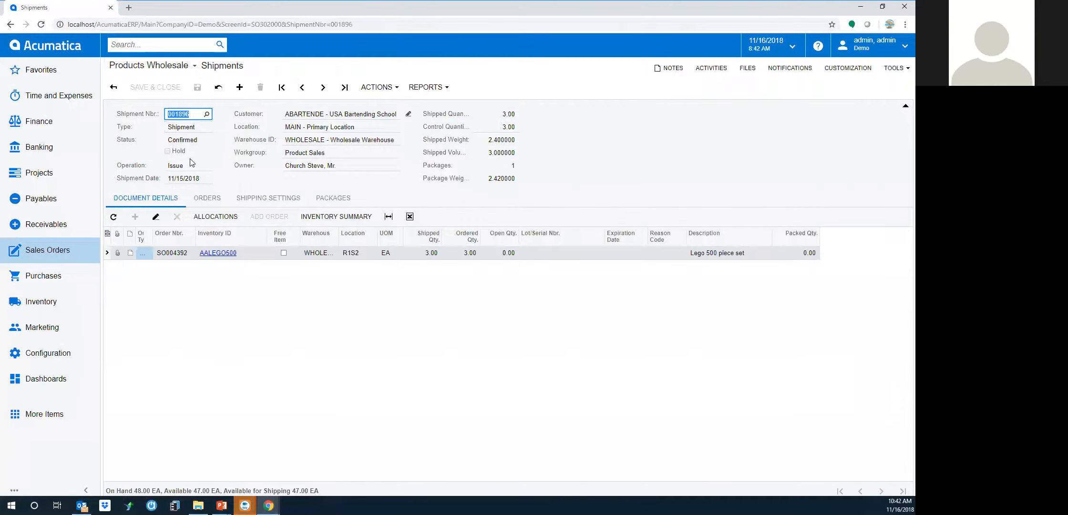
Prepare invoice AR006032 from shipment 001896 and email it to the customer
{"action": "left_click", "coordinate": [383, 87]}
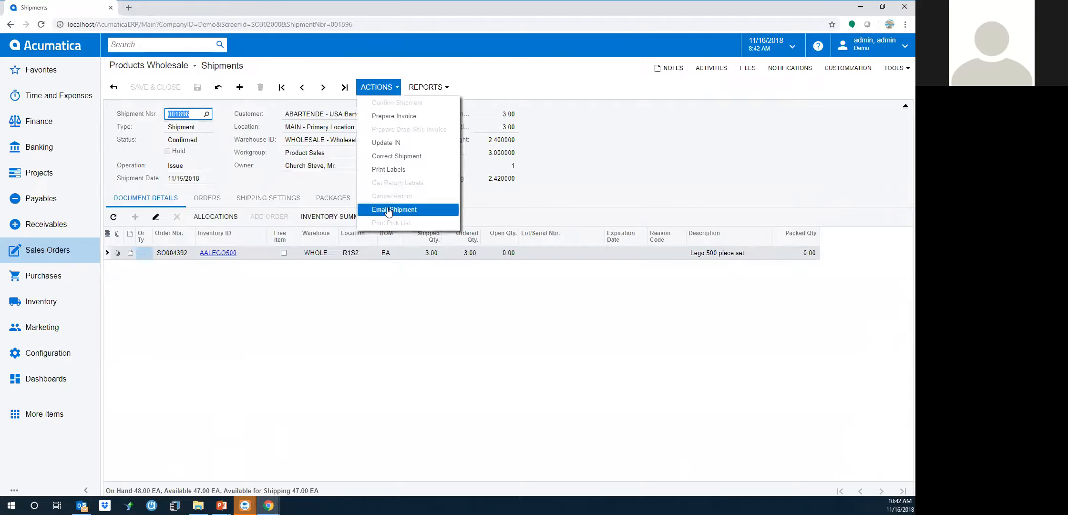
{"action": "left_click", "coordinate": [394, 116]}
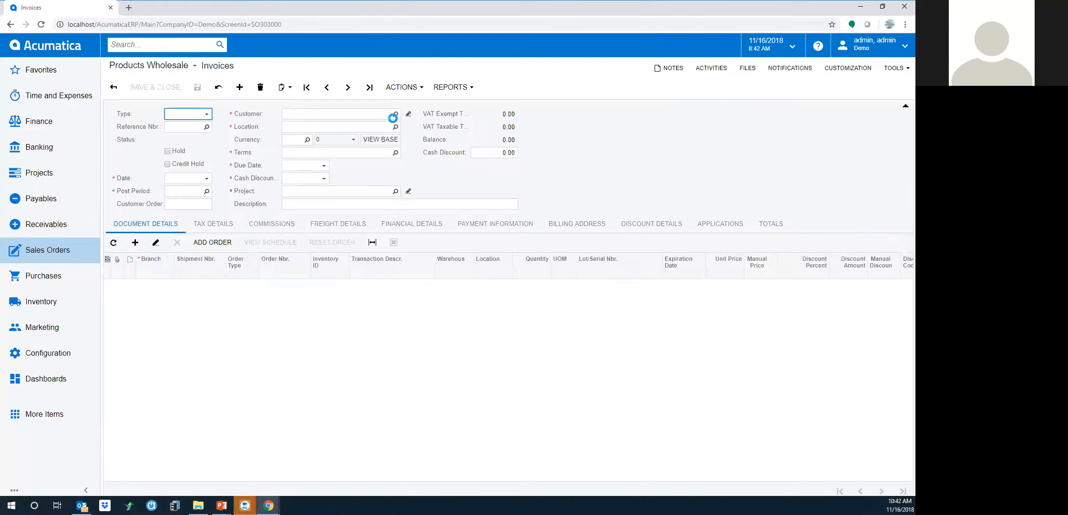
{"action": "left_click", "coordinate": [404, 86]}
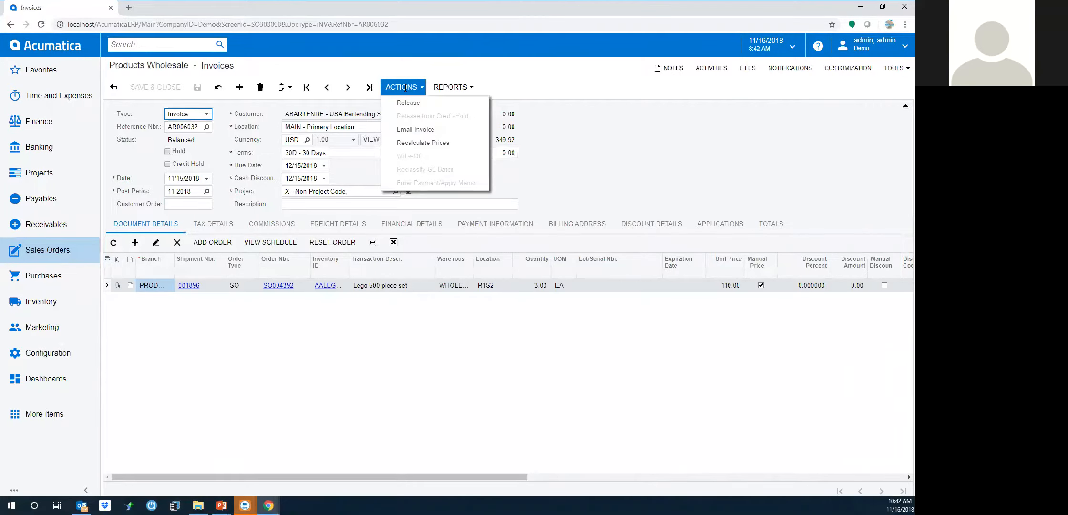
{"action": "left_click", "coordinate": [416, 130]}
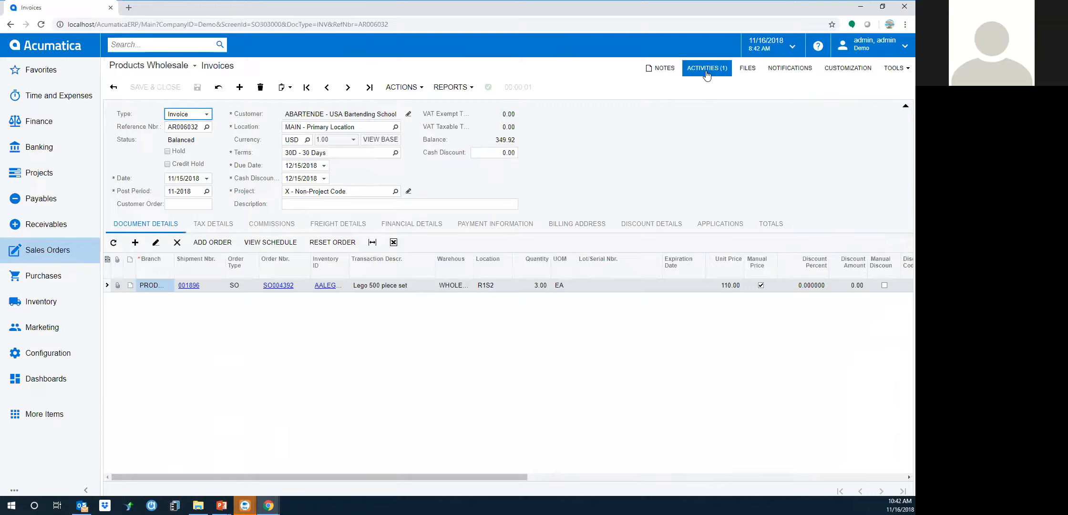
Release invoice AR006032 so it becomes Open with a 349.92 balance
{"action": "left_click", "coordinate": [402, 87]}
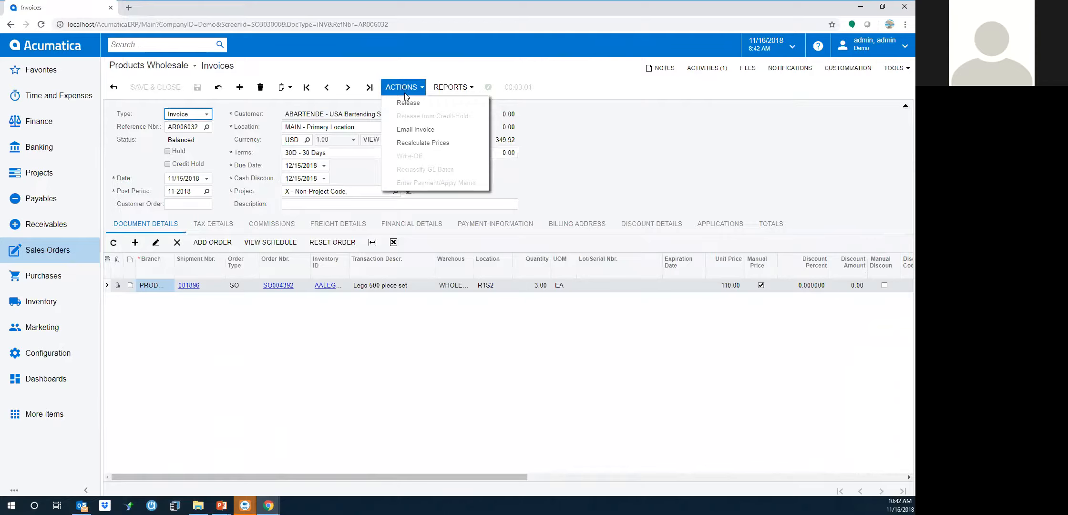
{"action": "left_click", "coordinate": [408, 103]}
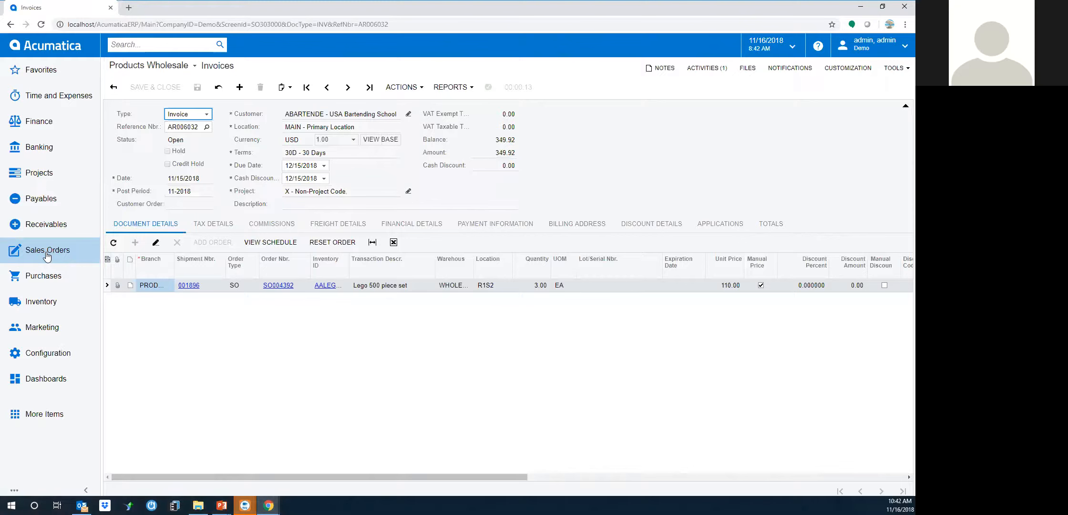
{"action": "left_click", "coordinate": [46, 257]}
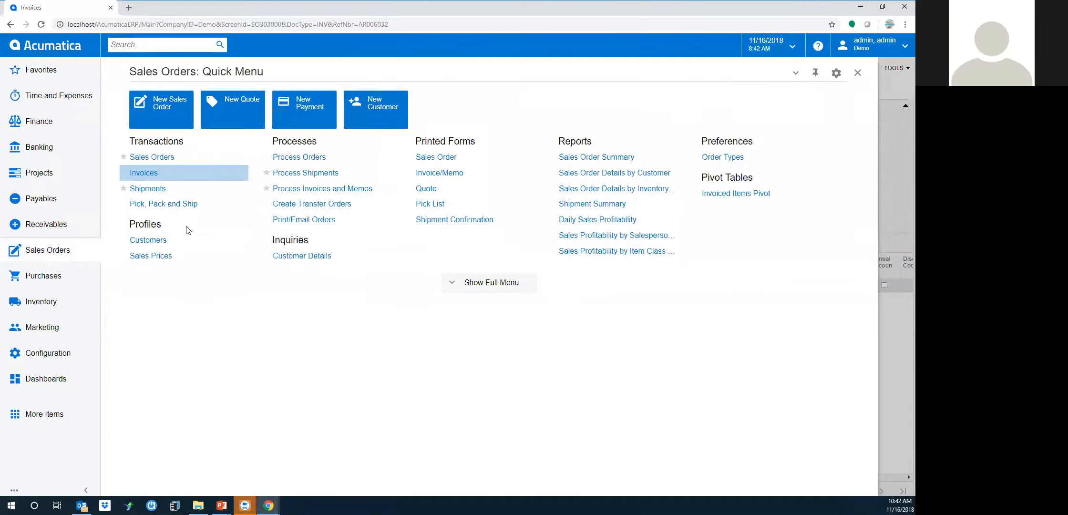
Set Process Shipments to the Prepare Invoice action; no shipments remain to invoice
{"action": "left_click", "coordinate": [319, 176]}
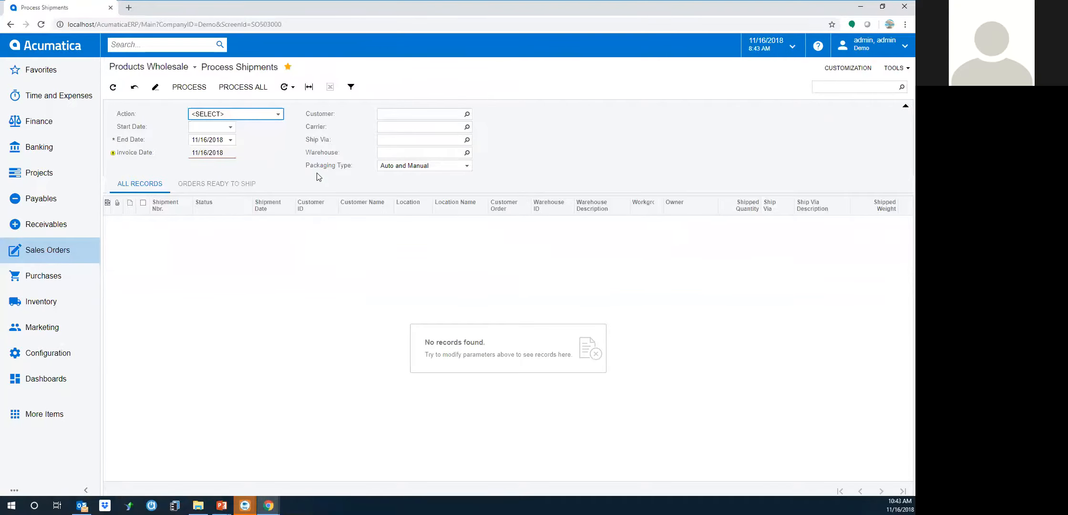
{"action": "left_click", "coordinate": [278, 115]}
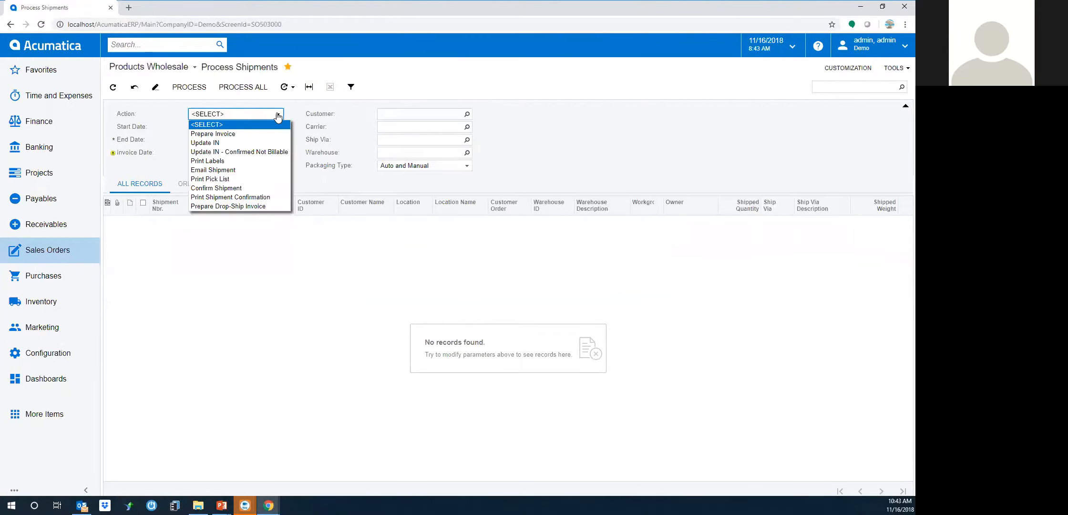
{"action": "left_click", "coordinate": [224, 134]}
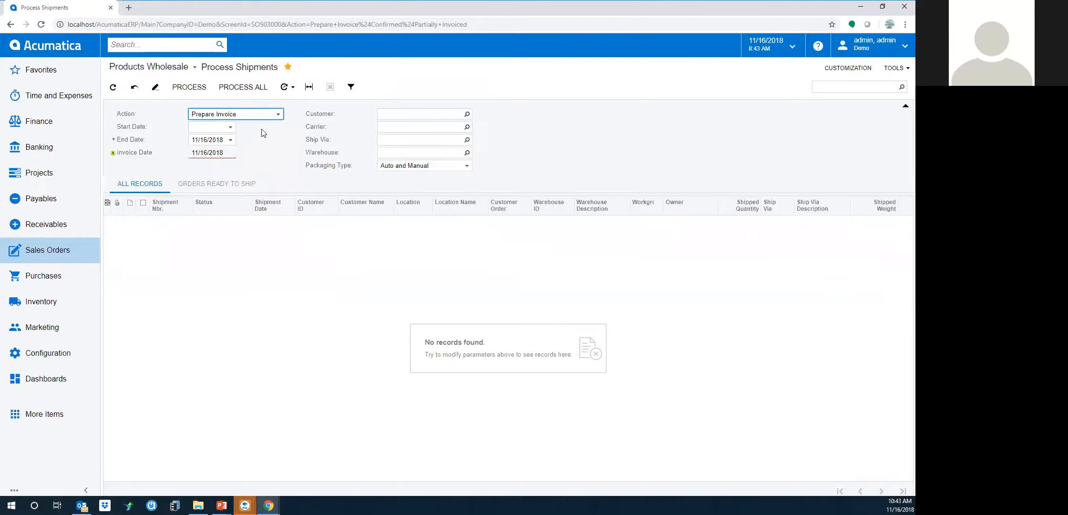
{"action": "left_click", "coordinate": [48, 251]}
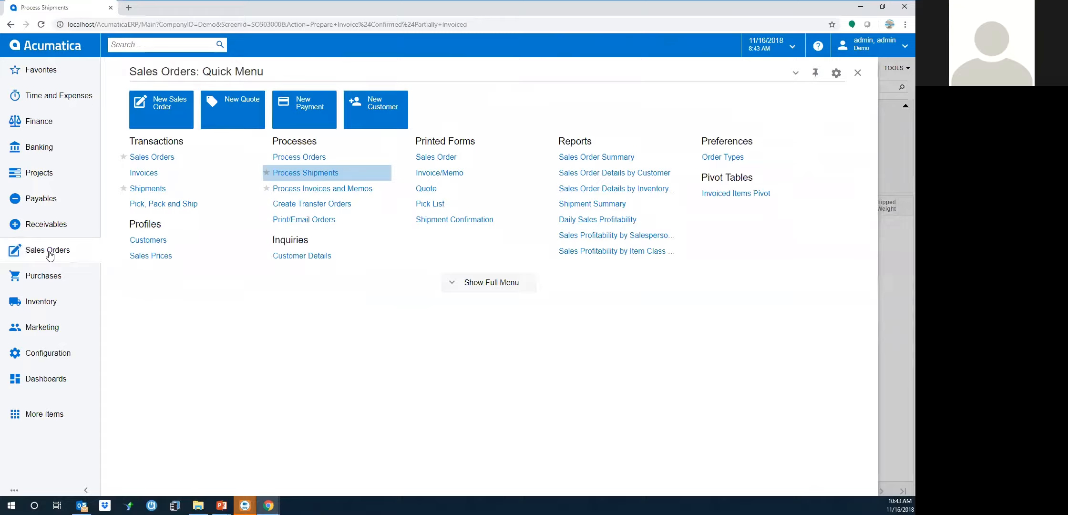
Open invoice AR006032 and show its financial details with batch AR004598 and AR account 11000
{"action": "left_click", "coordinate": [143, 172]}
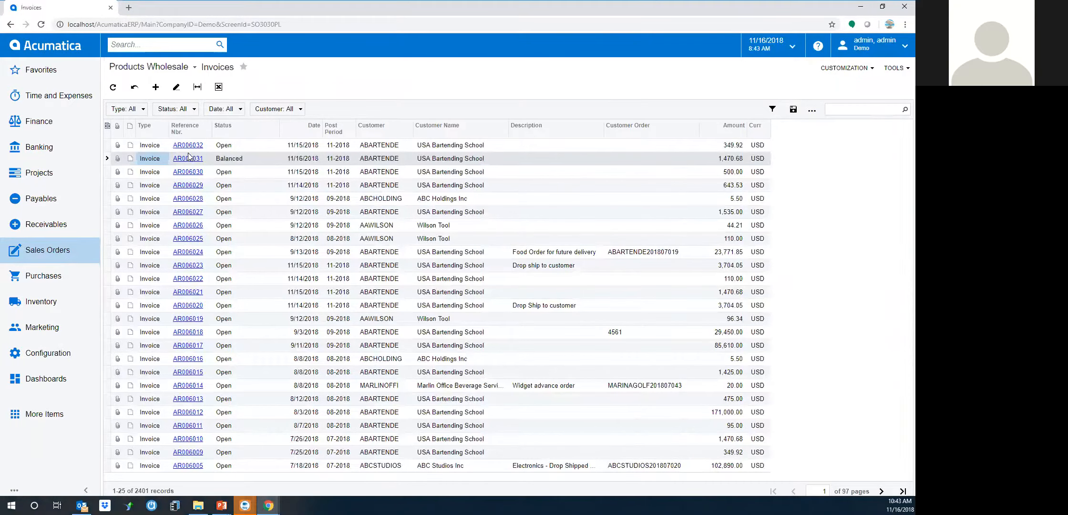
{"action": "left_click", "coordinate": [187, 145]}
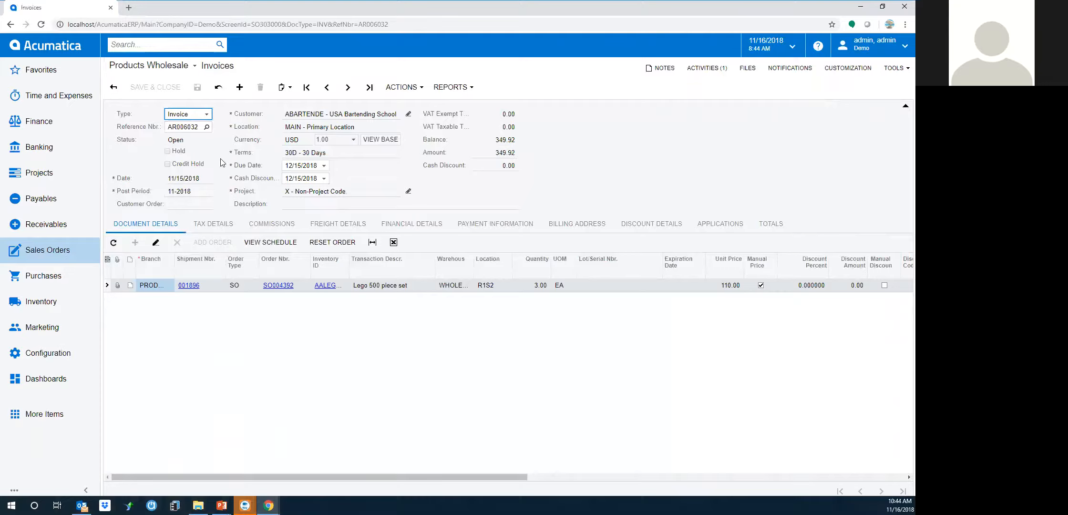
{"action": "left_click", "coordinate": [420, 223]}
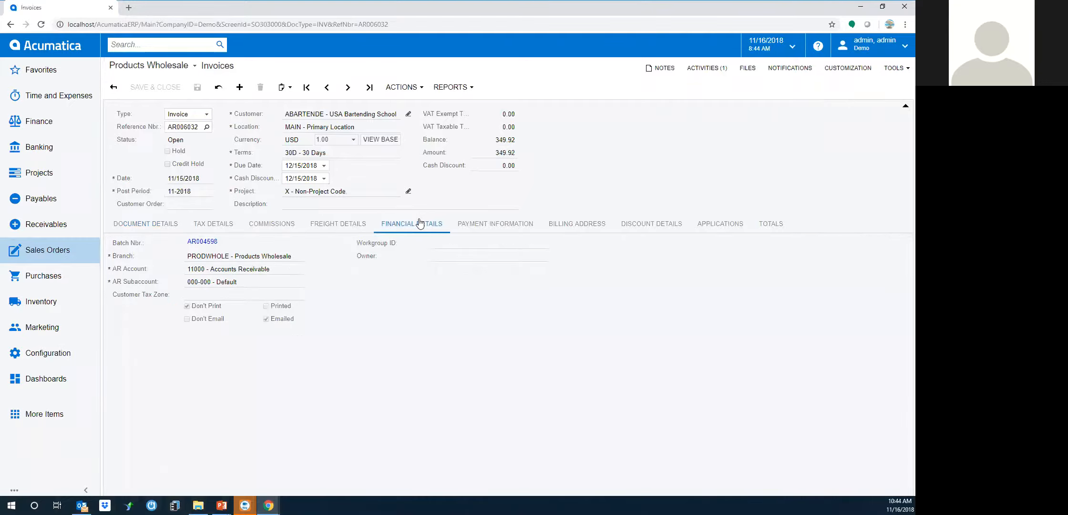
{"action": "left_click", "coordinate": [204, 241]}
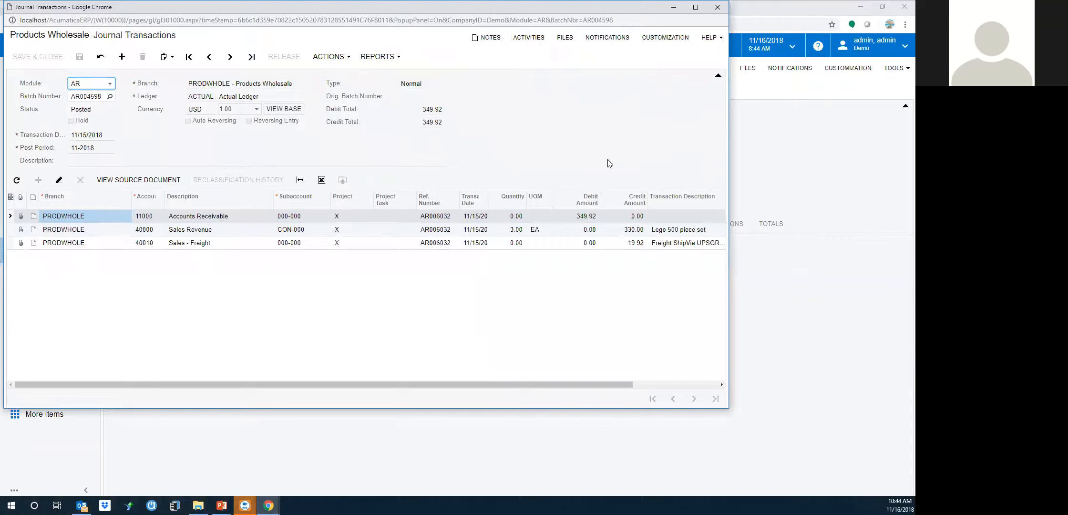
{"action": "left_click_drag", "start_coordinate": [403, 9], "coordinate": [433, 89]}
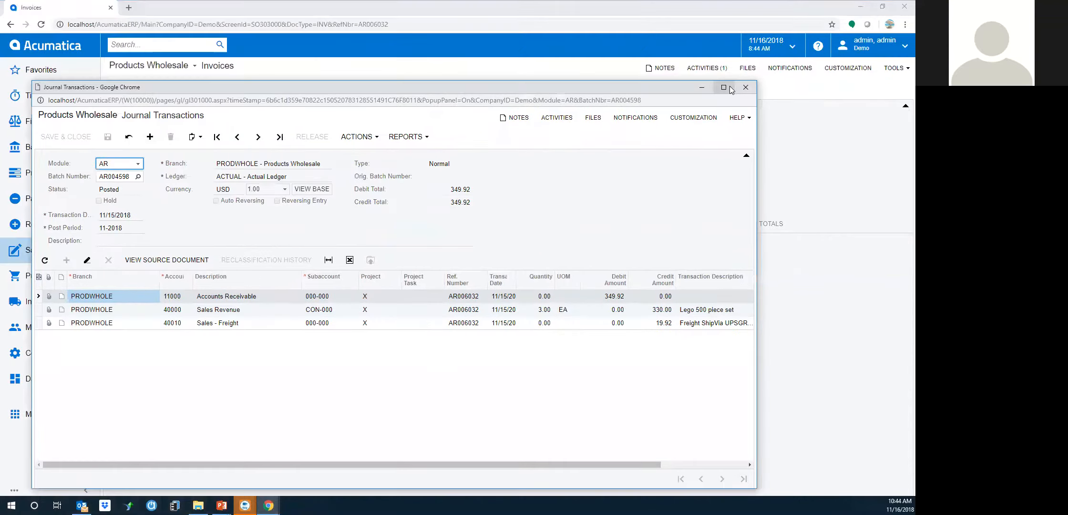
{"action": "left_click", "coordinate": [747, 88]}
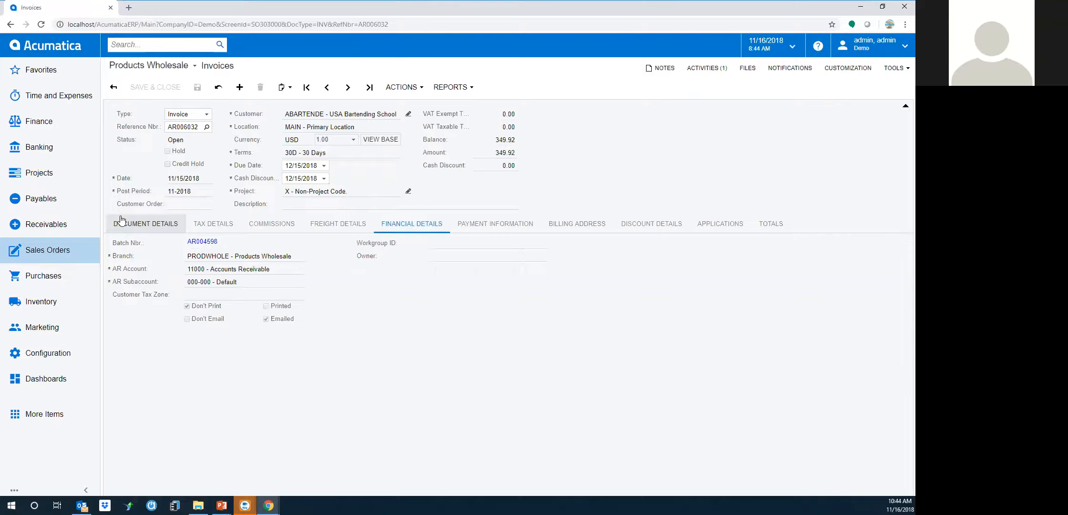
Open Pick, Pack and Ship from the Sales Orders quick menu
{"action": "left_click", "coordinate": [59, 253]}
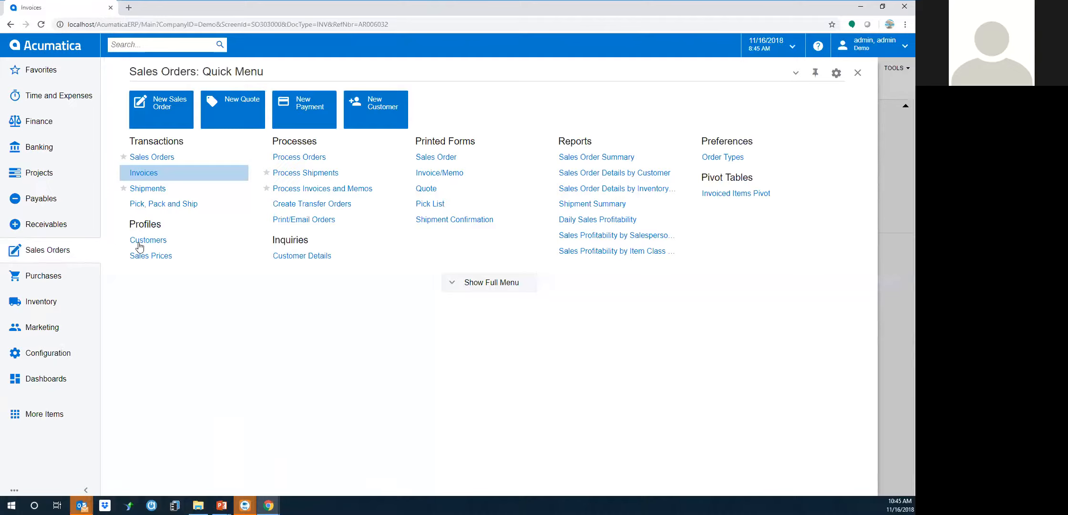
{"action": "left_click", "coordinate": [155, 205]}
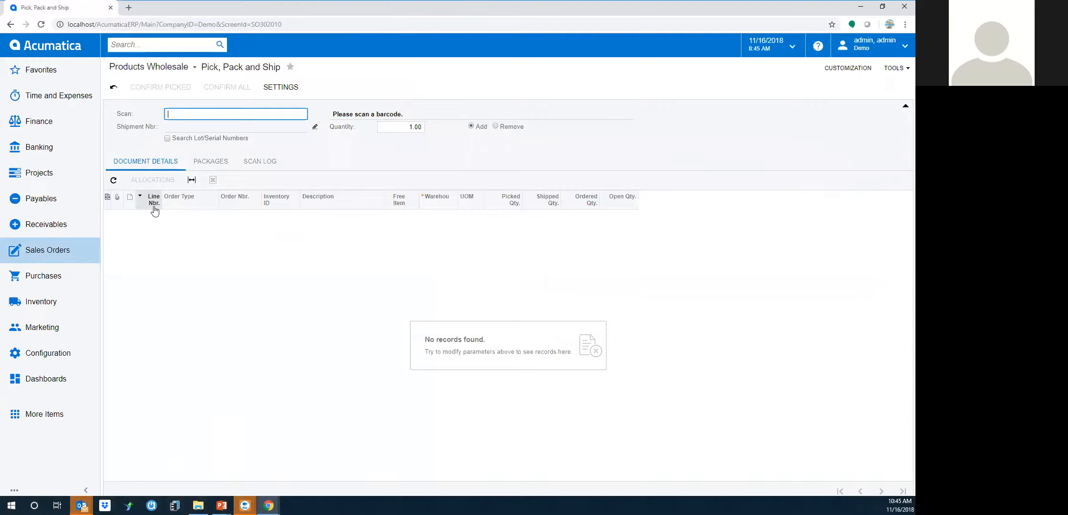
Load shipment 001895 and pack one AACOMPUT01 laptop into a completed first package
{"action": "type", "text": "001895"}
{"action": "key", "text": "Return"}
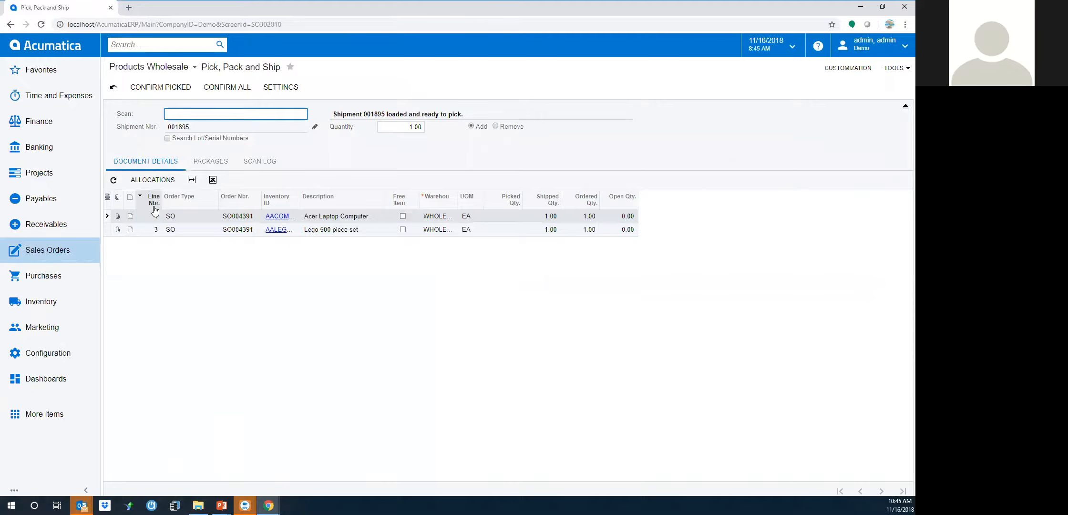
{"action": "type", "text": "AACOMPUT01"}
{"action": "key", "text": "Return"}
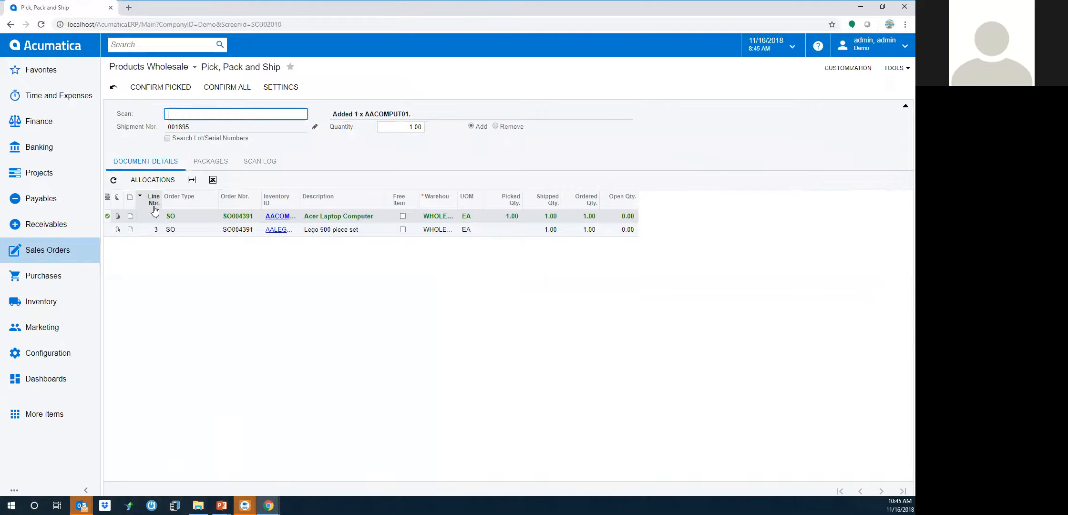
{"action": "type", "text": "*PC"}
{"action": "key", "text": "Return"}
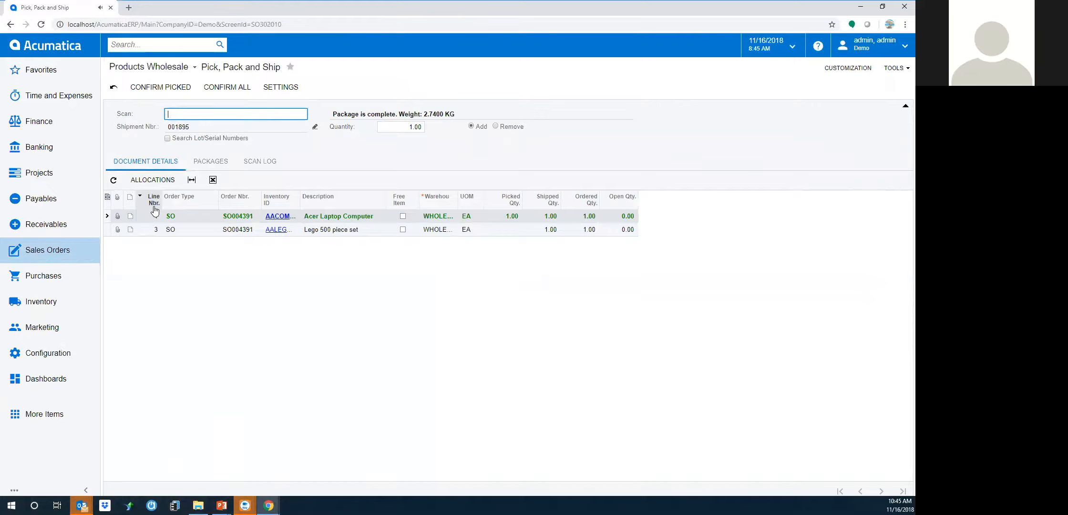
Pack one AALEGO500 Lego set into a second completed package and view both packages
{"action": "type", "text": "AALEGO500"}
{"action": "key", "text": "Return"}
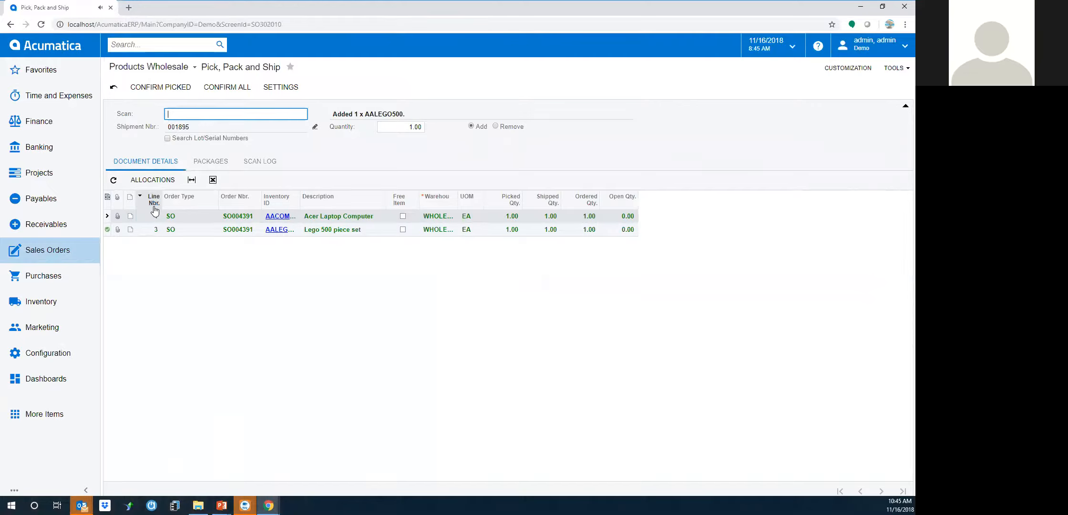
{"action": "type", "text": "*PC"}
{"action": "key", "text": "Return"}
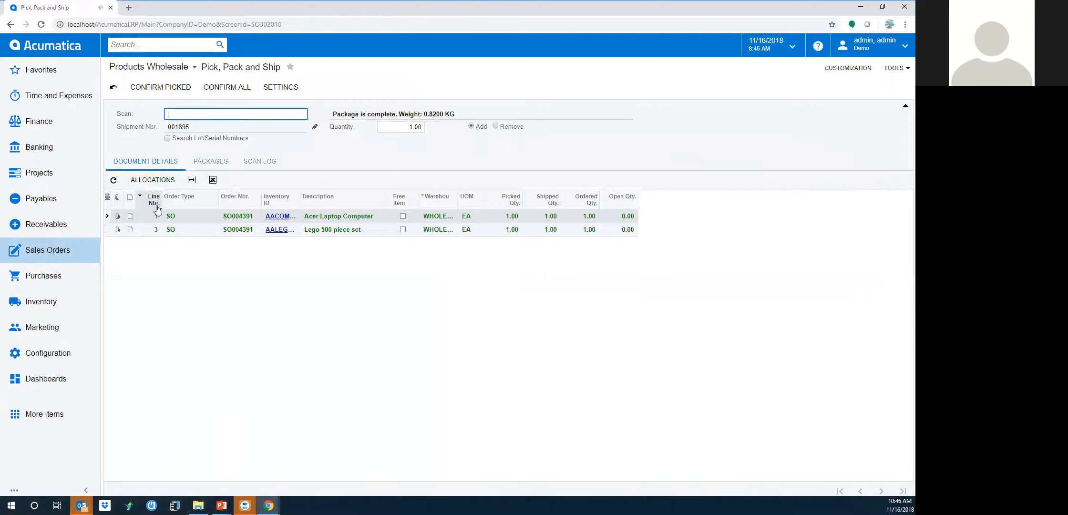
{"action": "left_click", "coordinate": [211, 162]}
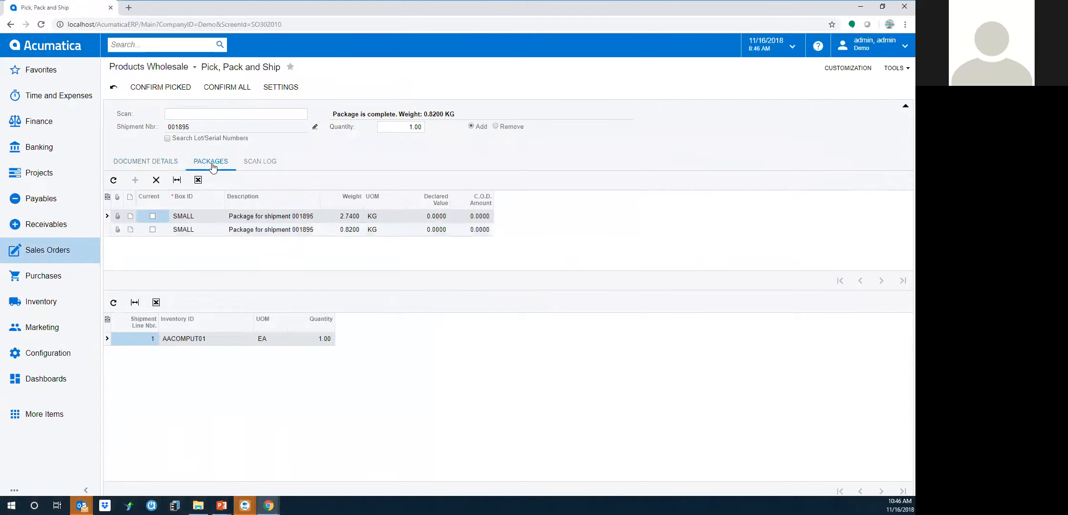
Check each package's contents, then return to the shipment's picked line details
{"action": "left_click", "coordinate": [205, 230]}
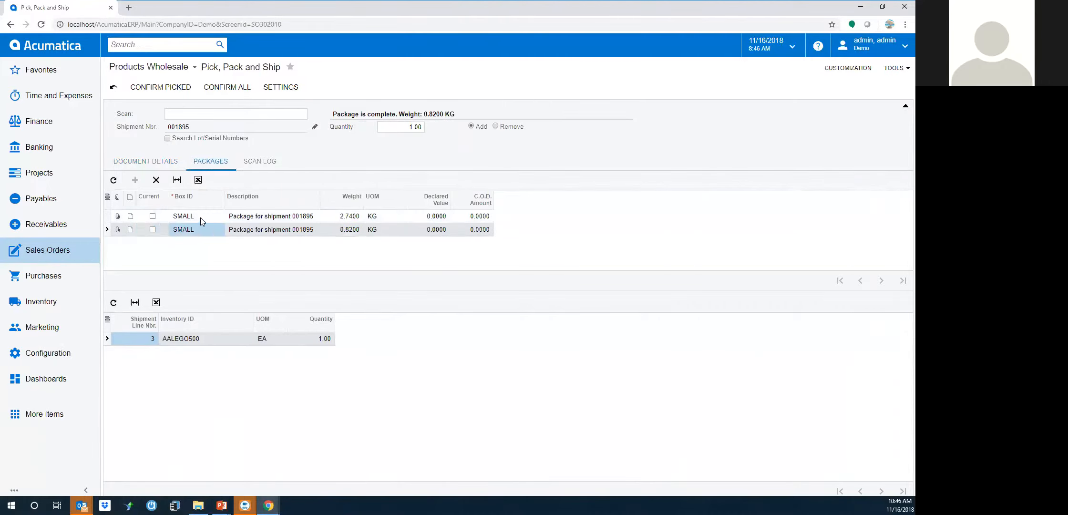
{"action": "left_click", "coordinate": [200, 220]}
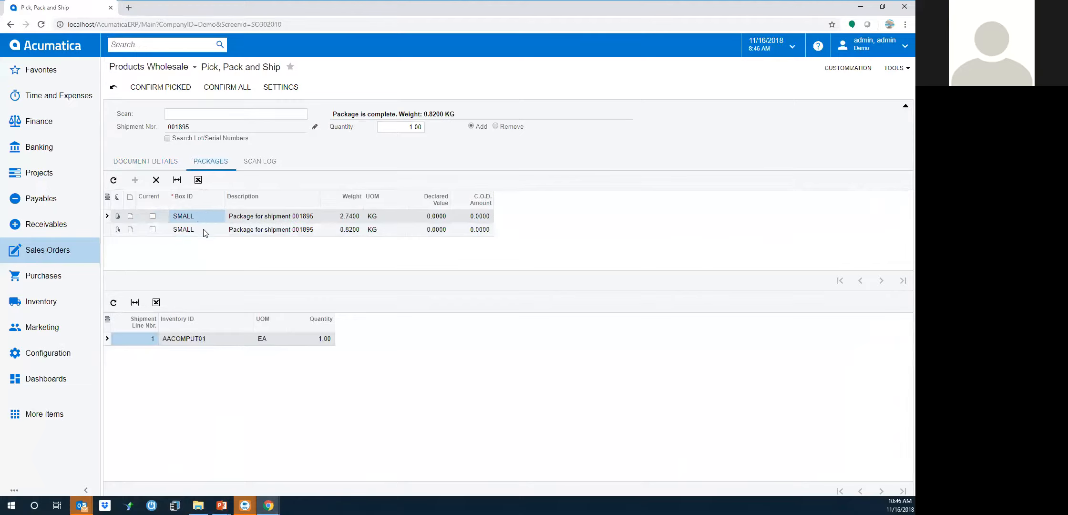
{"action": "left_click", "coordinate": [204, 232]}
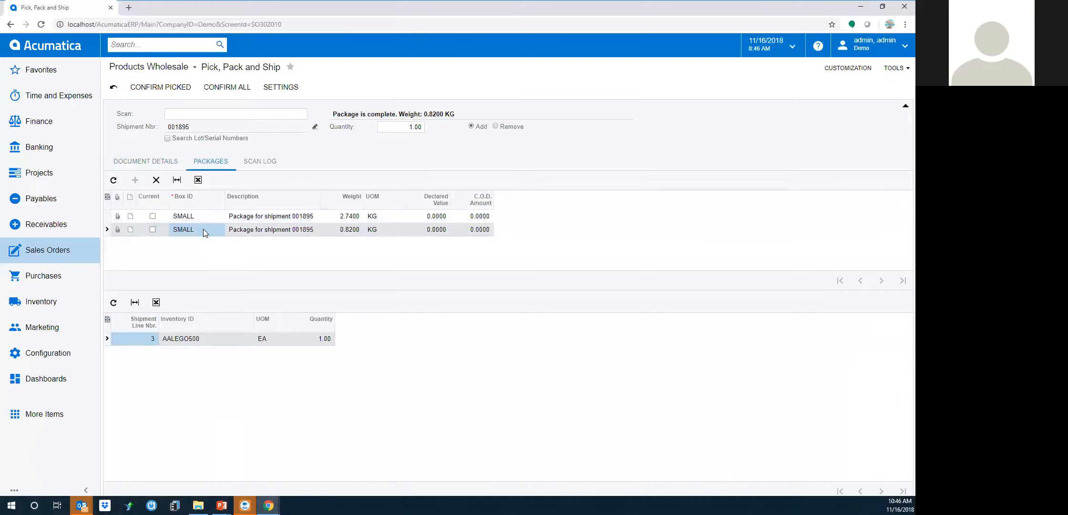
{"action": "left_click", "coordinate": [154, 163]}
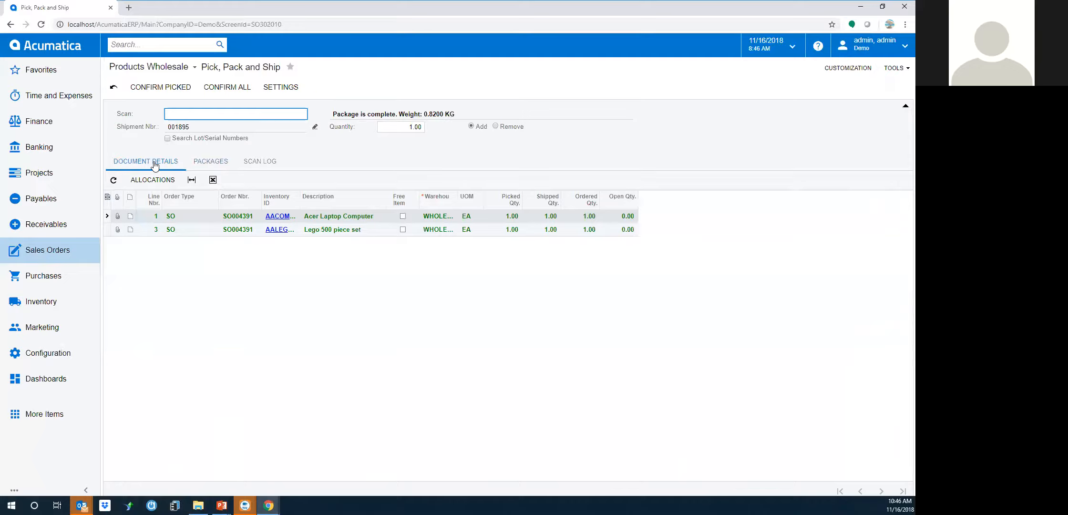
Scan *C to confirm shipment 001895 as picked, then bring up the Sales Orders quick menu
{"action": "type", "text": "*C"}
{"action": "key", "text": "Return"}
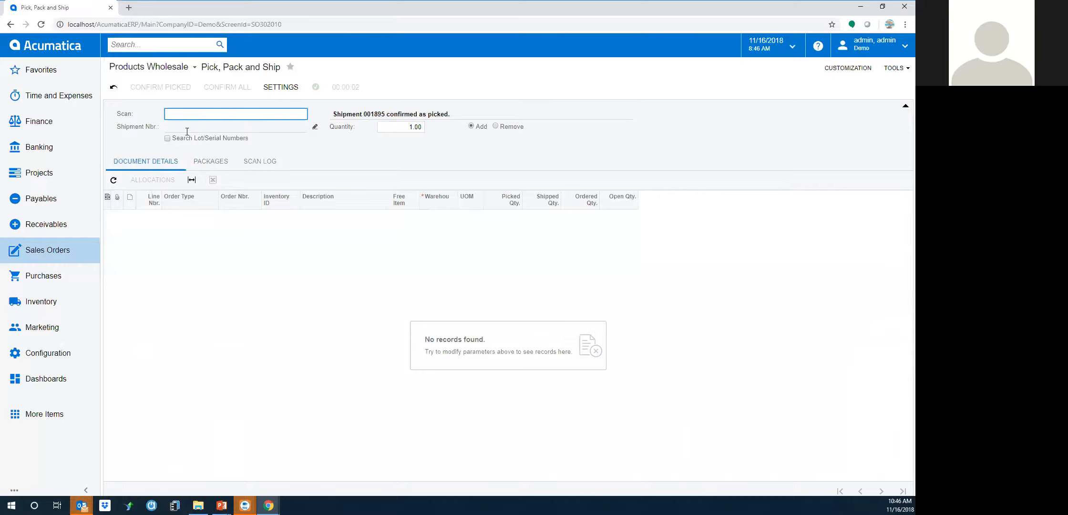
{"action": "left_click", "coordinate": [46, 251]}
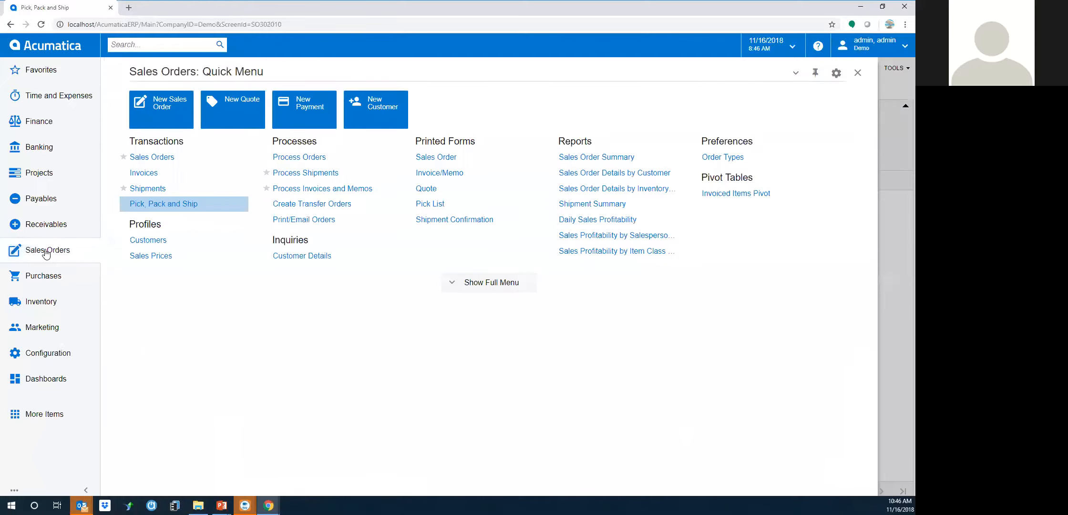
Open confirmed shipment 001895 from the Shipments list and review its two packages
{"action": "left_click", "coordinate": [152, 190]}
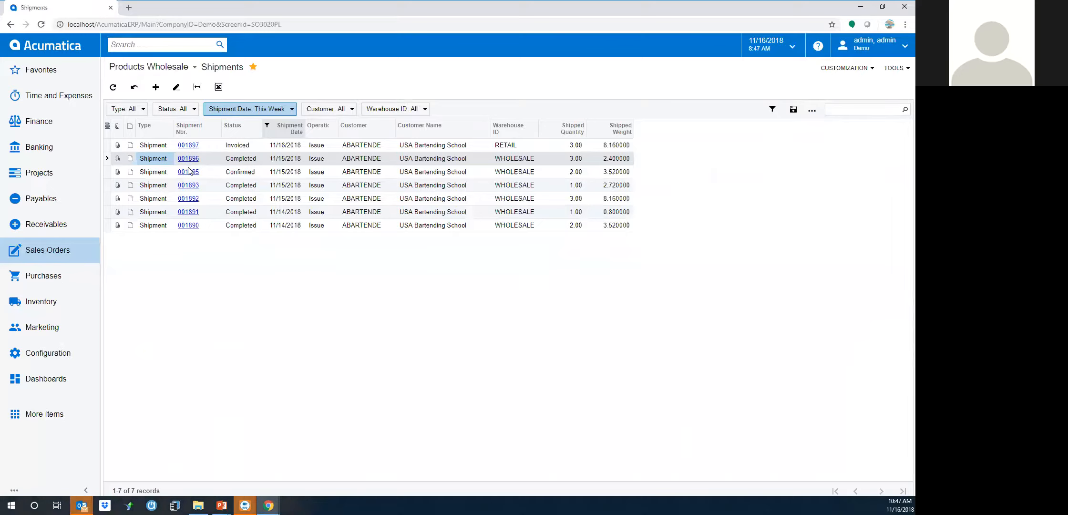
{"action": "left_click", "coordinate": [184, 171]}
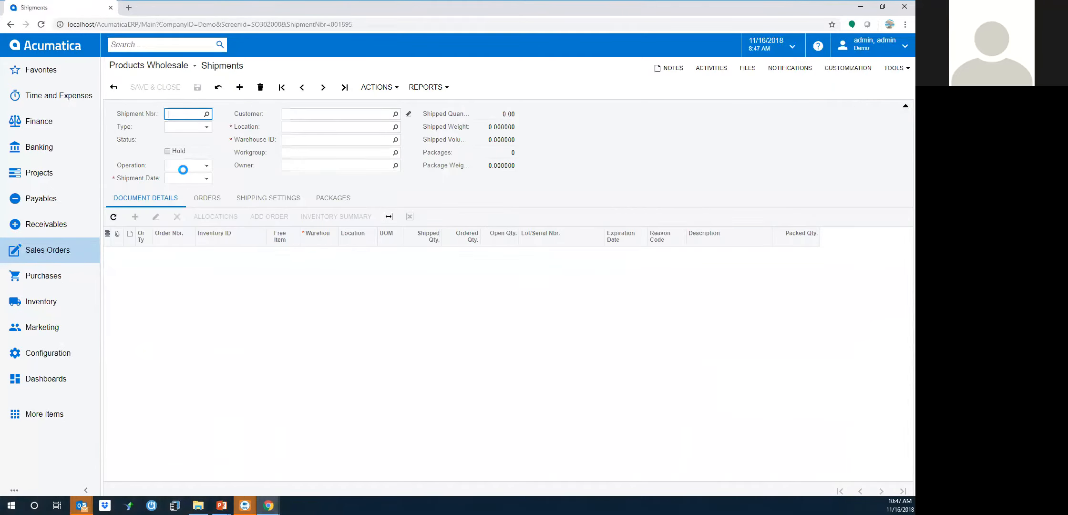
{"action": "left_click", "coordinate": [328, 201]}
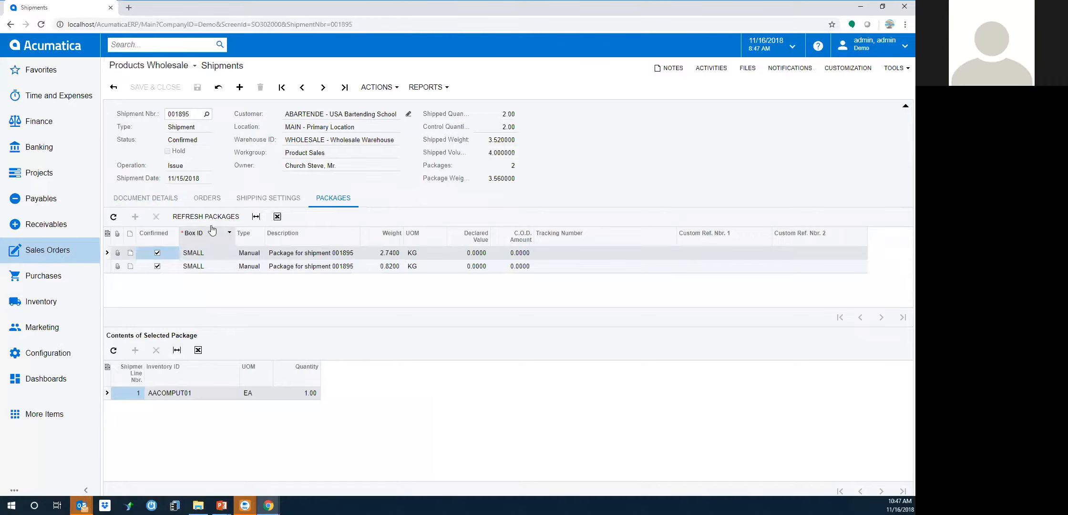
{"action": "left_click", "coordinate": [253, 202]}
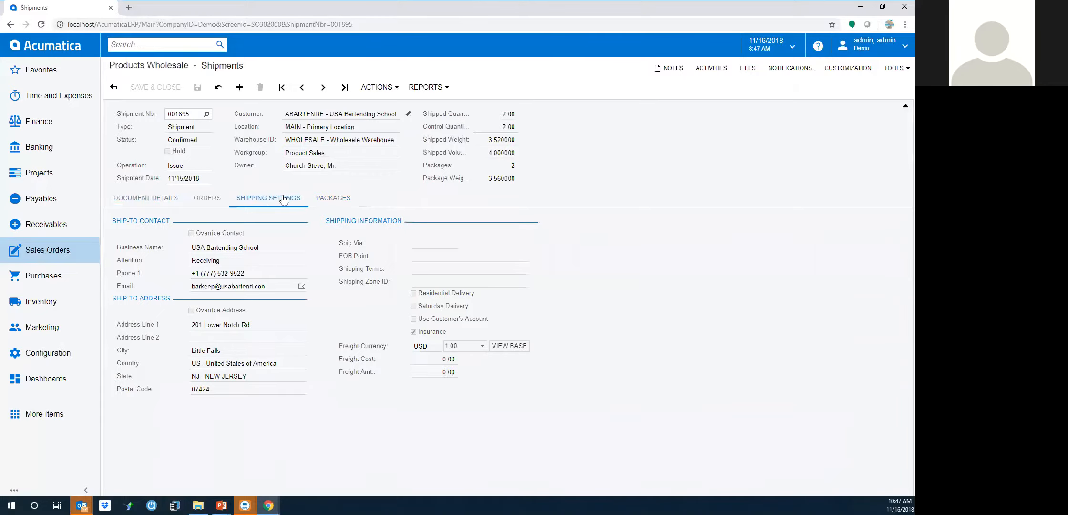
Review shipment 001895's line items and available actions, then bring up the Sales Orders quick menu
{"action": "left_click", "coordinate": [147, 199]}
{"action": "left_click", "coordinate": [387, 87]}
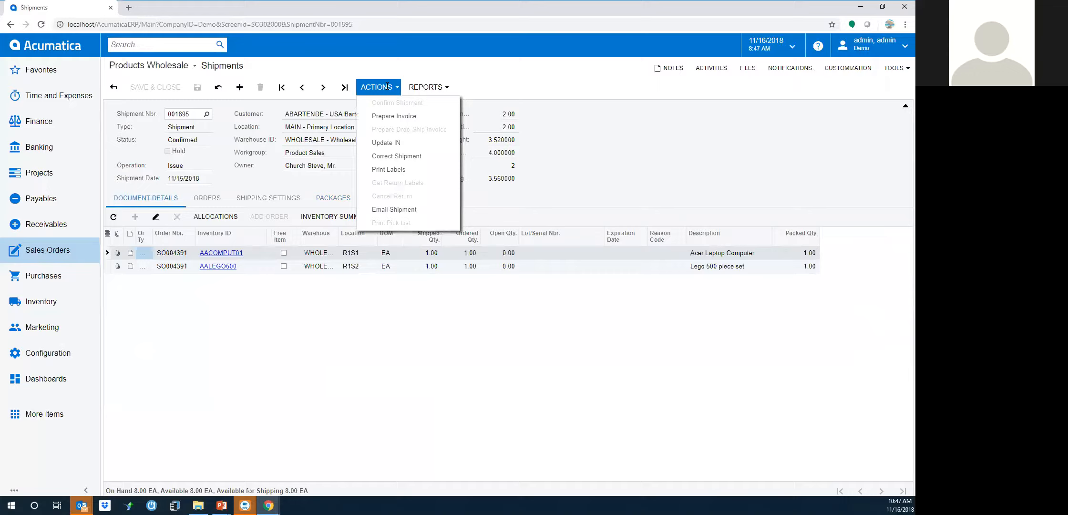
{"action": "left_click", "coordinate": [387, 86]}
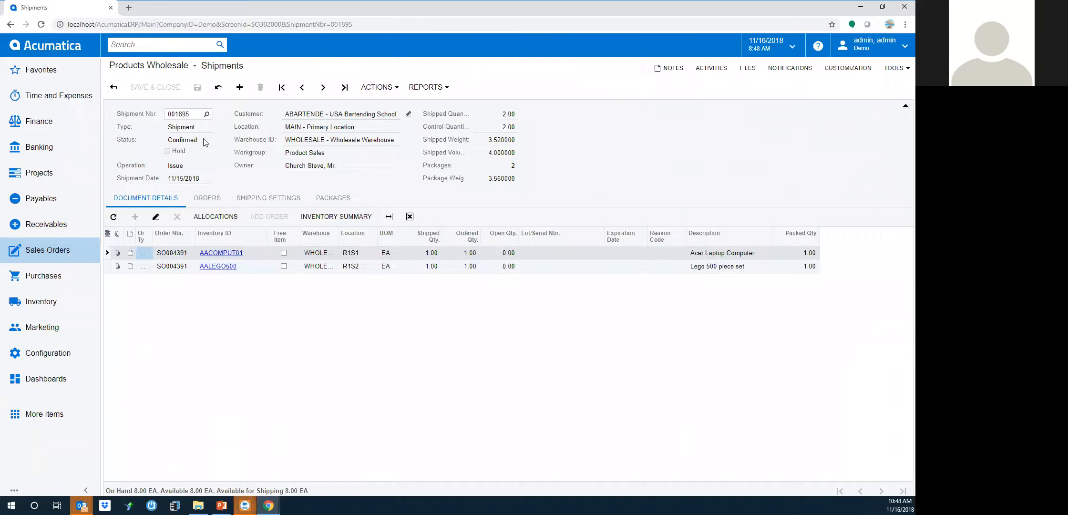
{"action": "left_click", "coordinate": [46, 253]}
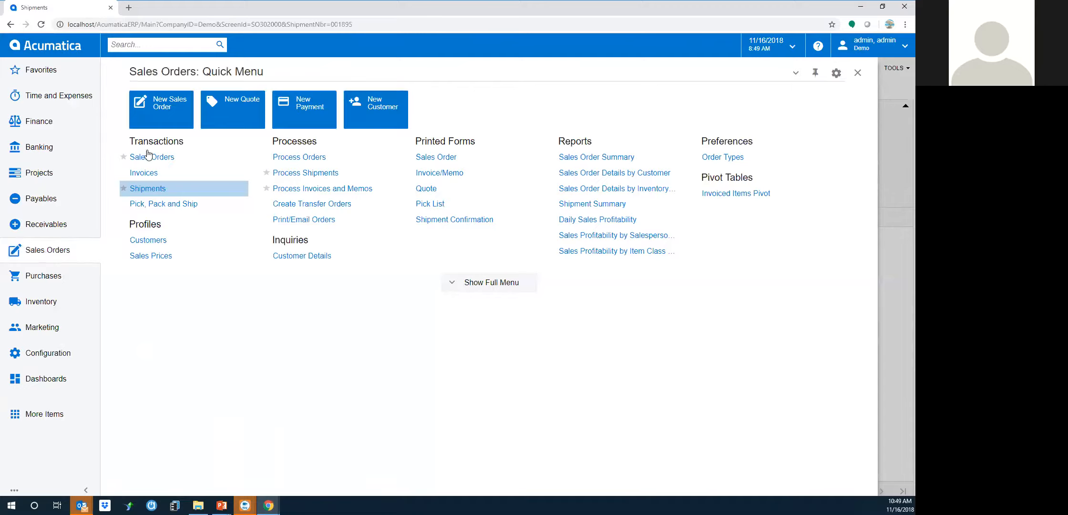
Create a sales order for USA Bartending School described 'Drop Ship to customer' and add a blank line
{"action": "left_click", "coordinate": [160, 113]}
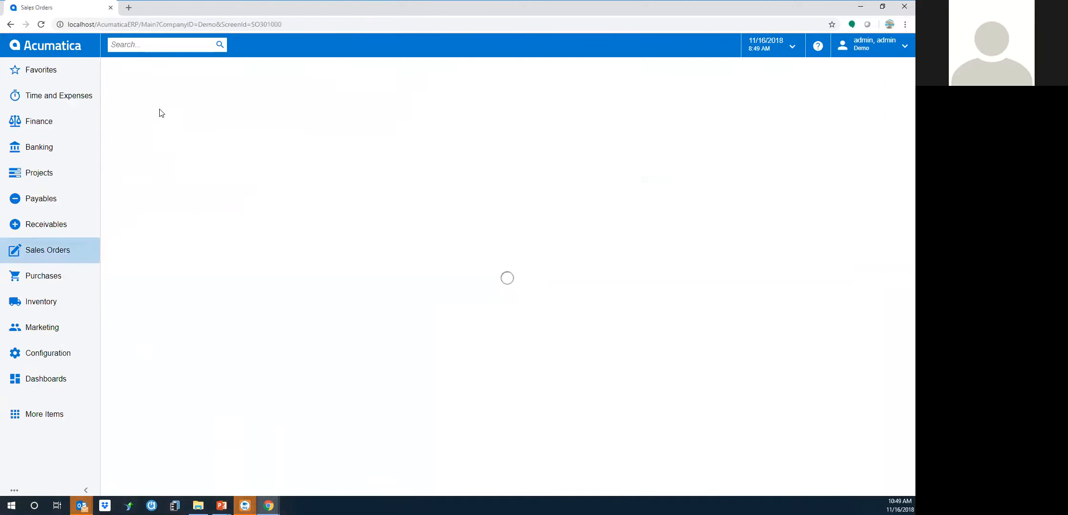
{"action": "left_click", "coordinate": [295, 116]}
{"action": "type", "text": "usa"}
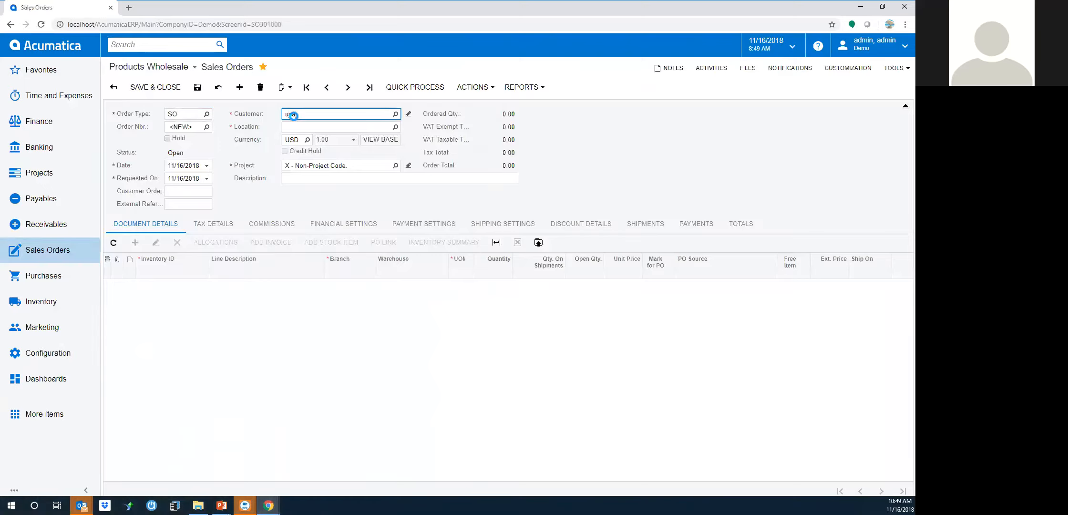
{"action": "key", "text": "Tab"}
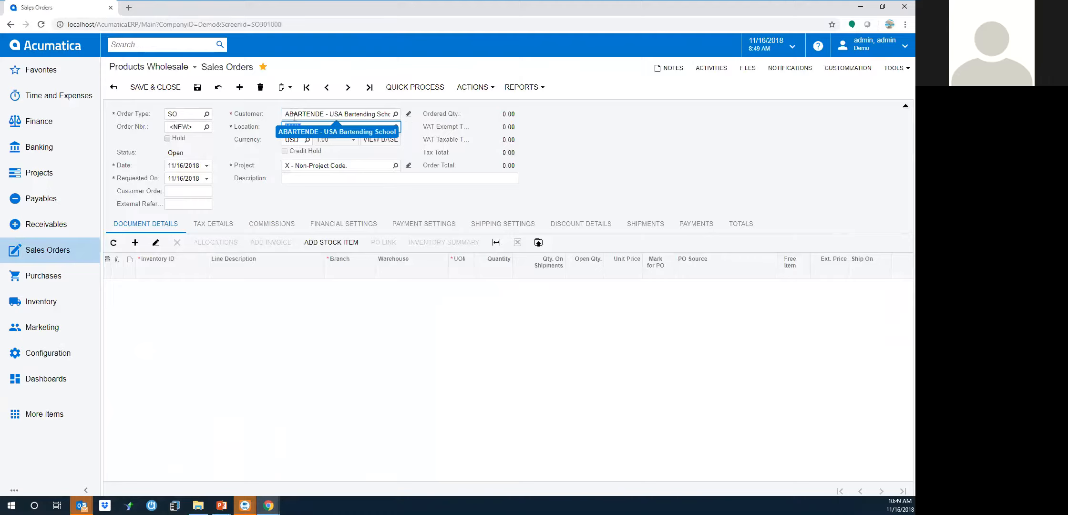
{"action": "left_click", "coordinate": [300, 179]}
{"action": "type", "text": "Drop Ship to customer"}
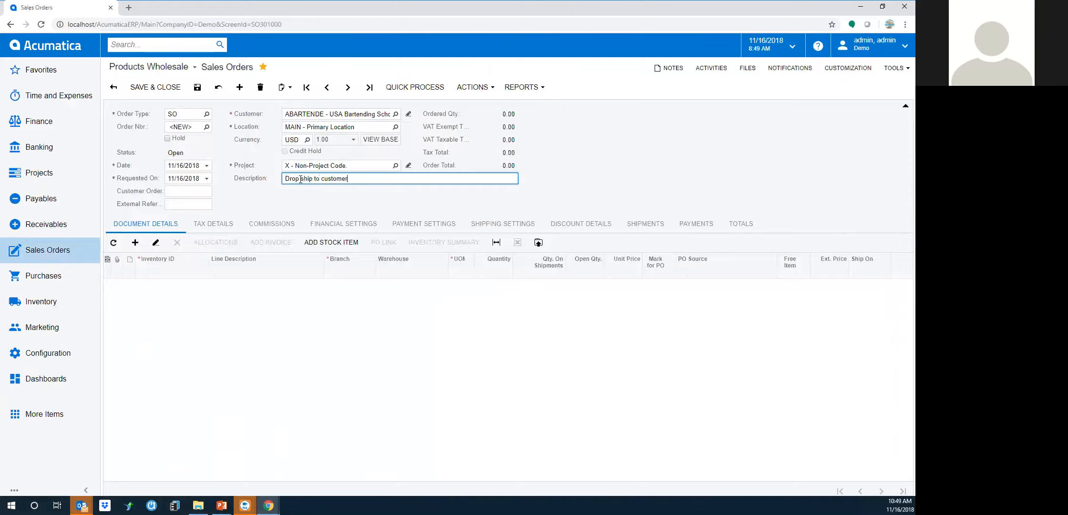
{"action": "left_click", "coordinate": [135, 242]}
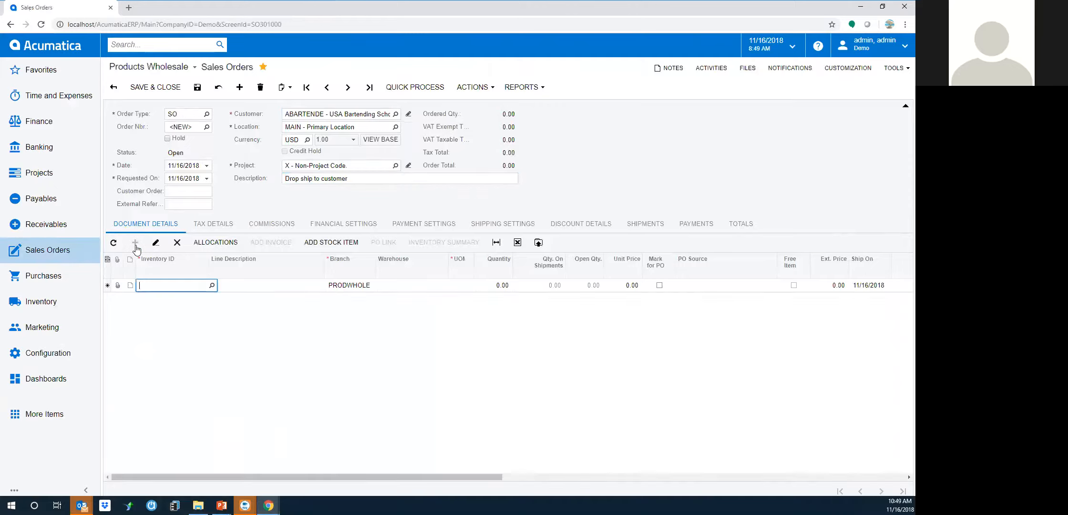
Add one Eagle American Auto Lift (INDLIFT1) to the order line
{"action": "type", "text": "indl"}
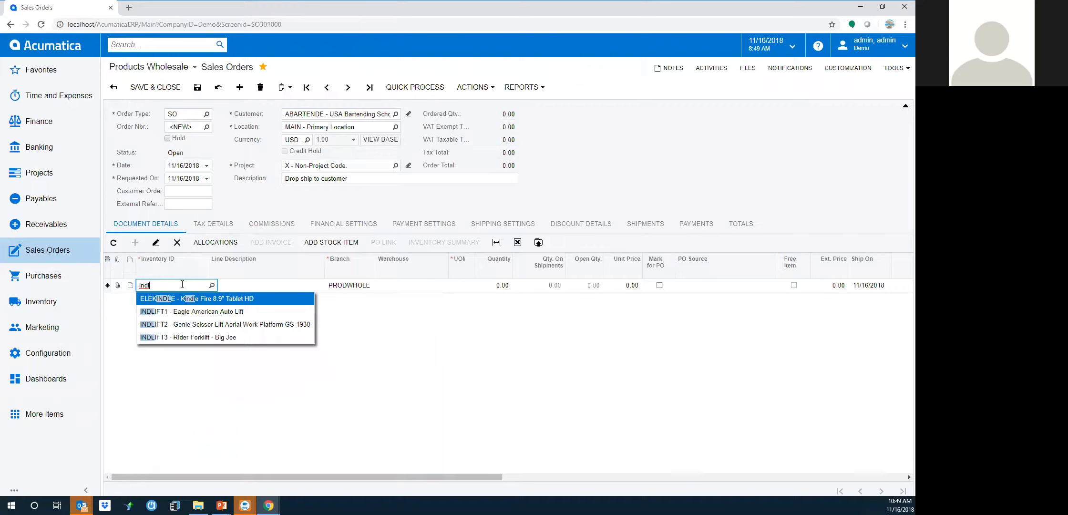
{"action": "left_click", "coordinate": [183, 311]}
{"action": "key", "text": "Tab"}
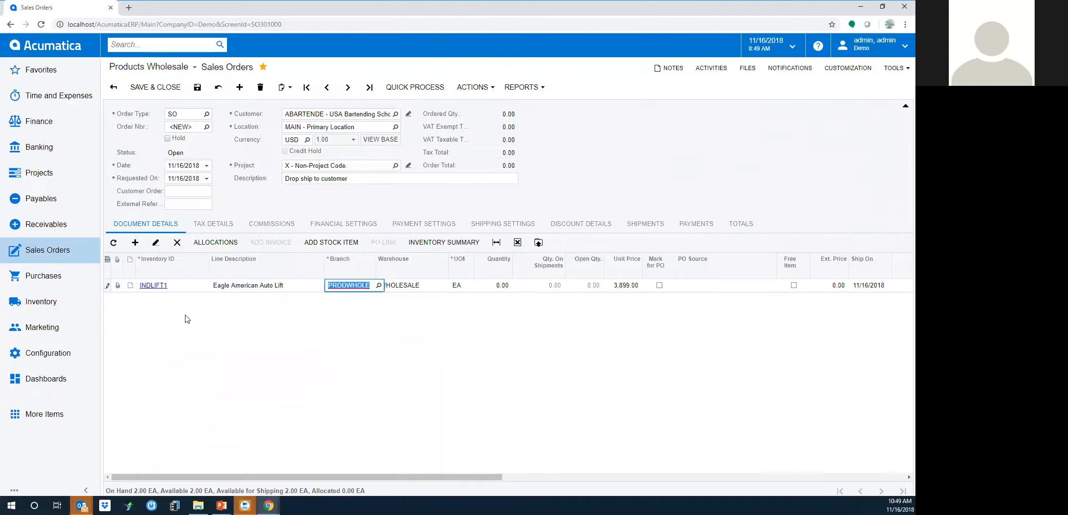
{"action": "key", "text": "Tab"}
{"action": "key", "text": "Tab"}
{"action": "key", "text": "Tab"}
{"action": "type", "text": "1"}
{"action": "key", "text": "Tab"}
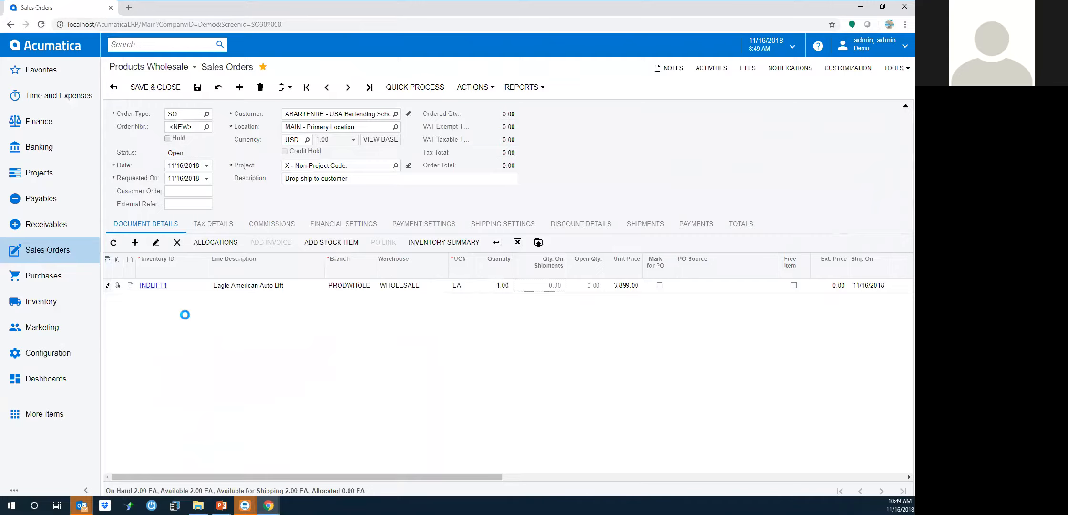
{"action": "key", "text": "Tab"}
Mark the line for PO with PO Source Drop-Ship and save the order
{"action": "left_click", "coordinate": [660, 288]}
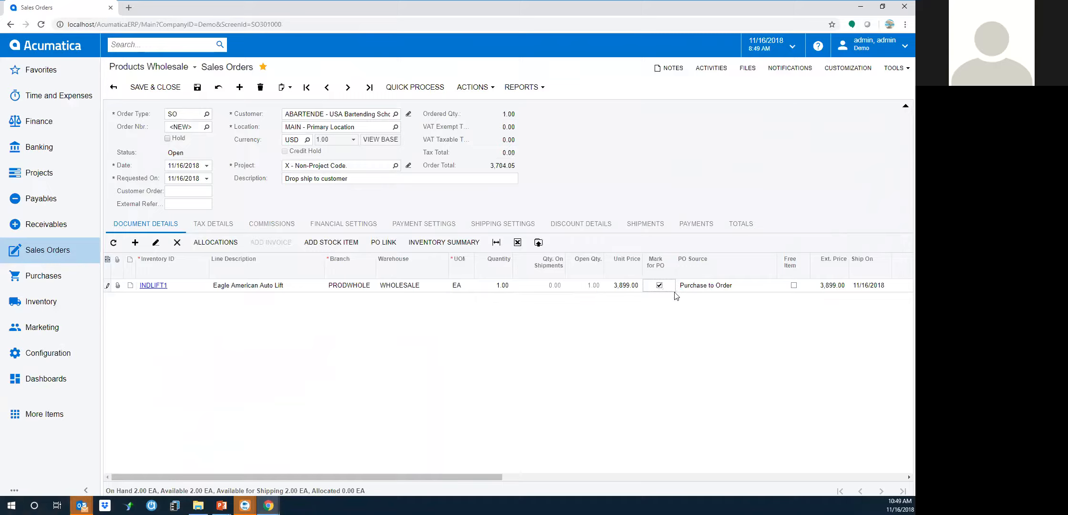
{"action": "left_click", "coordinate": [774, 288]}
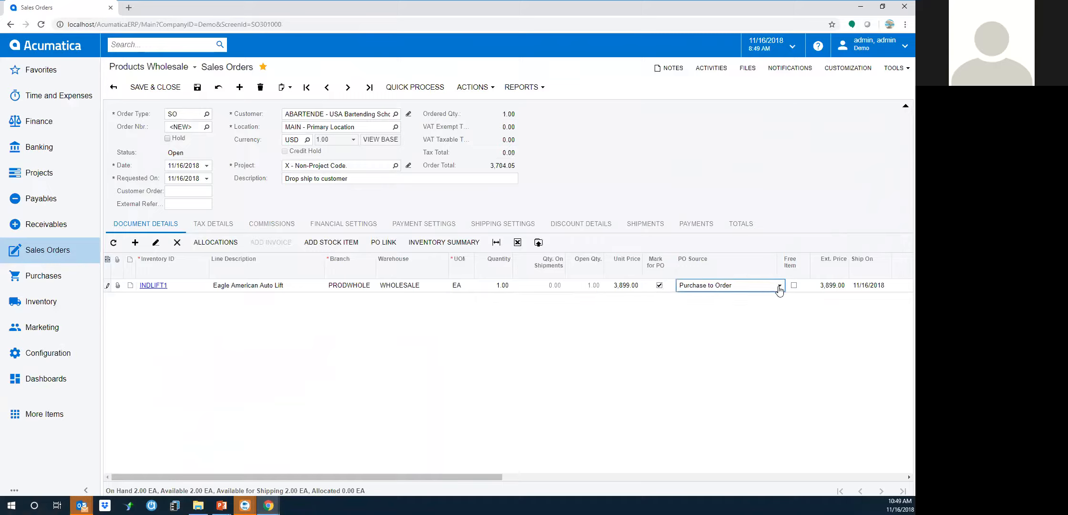
{"action": "left_click", "coordinate": [779, 286]}
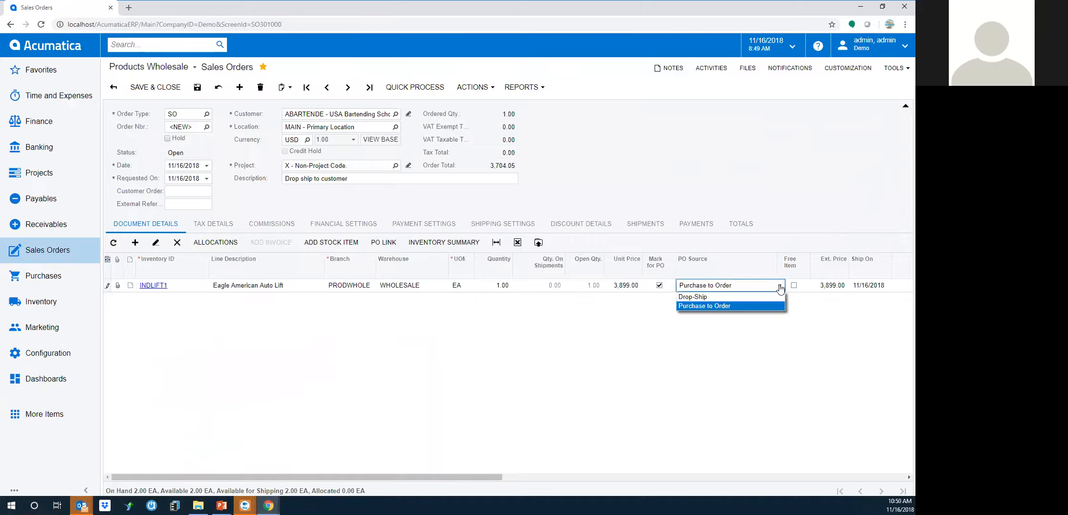
{"action": "left_click", "coordinate": [697, 298]}
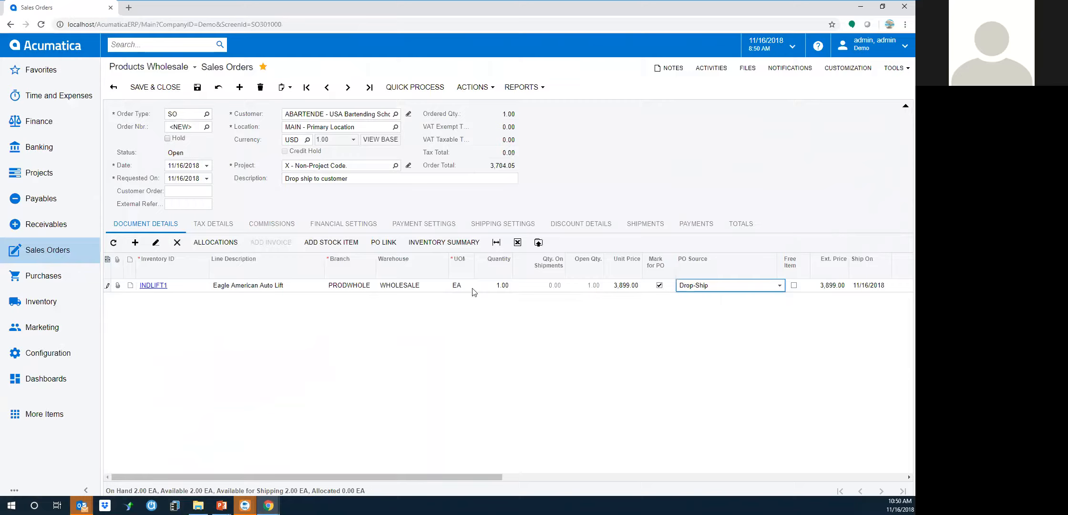
{"action": "left_click", "coordinate": [155, 93]}
Run Create Purchase Order on the Drop Ship line to generate the Global Industrial Tools PO
{"action": "left_click", "coordinate": [469, 88]}
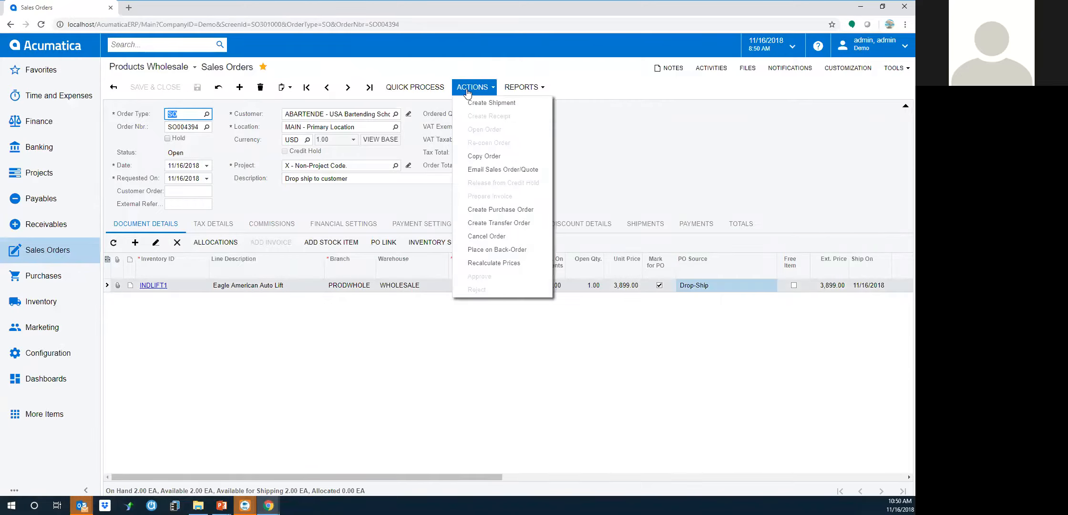
{"action": "left_click", "coordinate": [487, 212]}
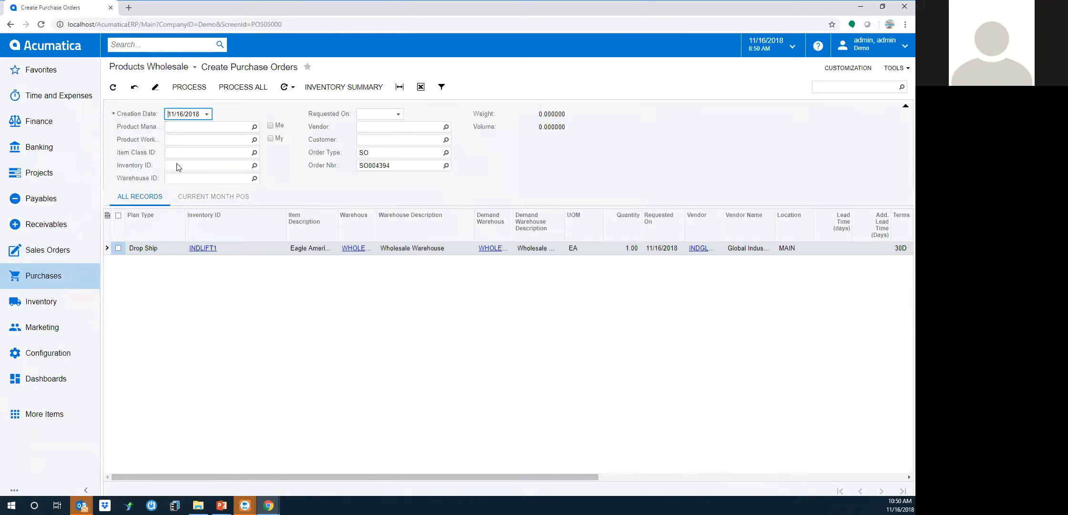
{"action": "left_click", "coordinate": [119, 248]}
{"action": "left_click", "coordinate": [187, 89]}
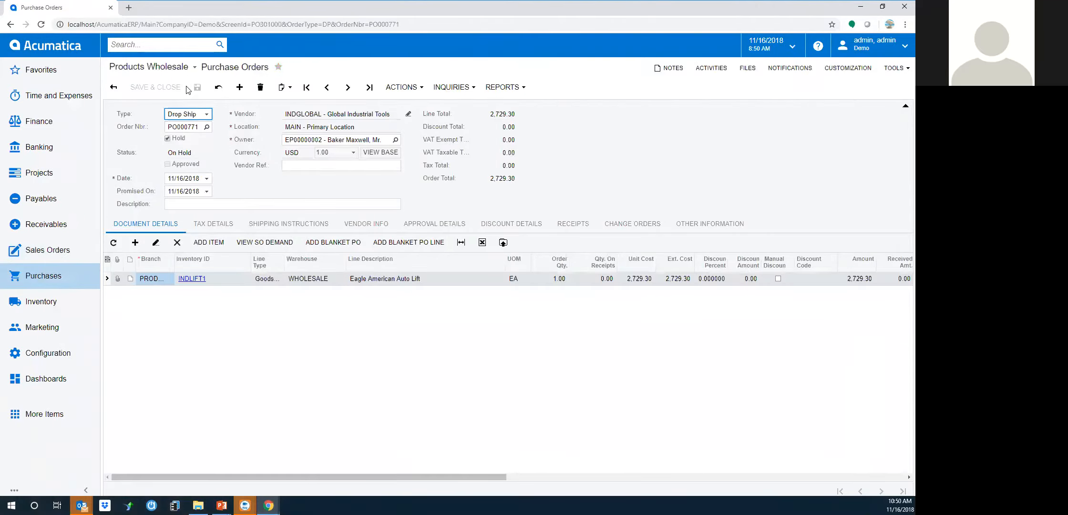
Take the drop-ship purchase order off hold and review its shipping instructions
{"action": "left_click", "coordinate": [167, 138]}
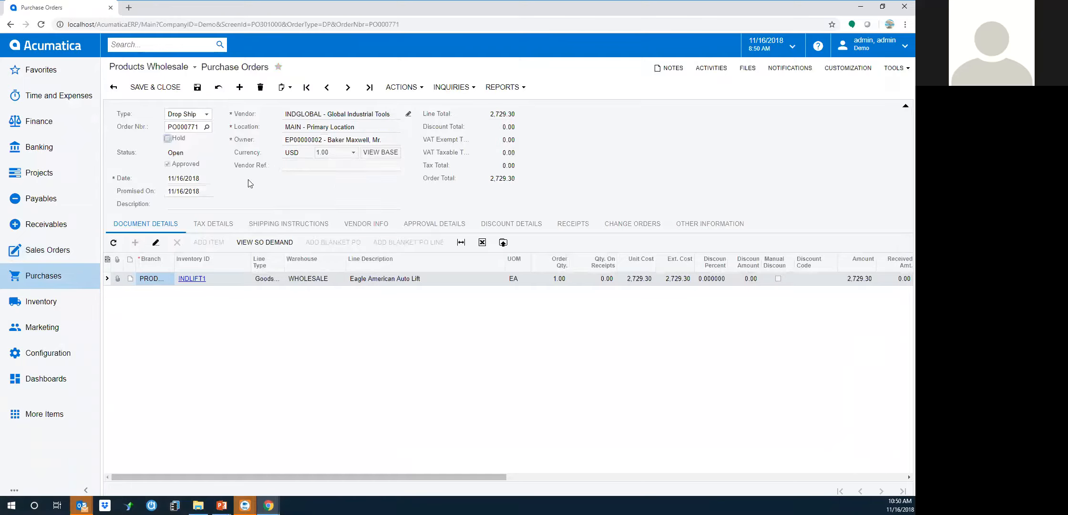
{"action": "left_click", "coordinate": [302, 226]}
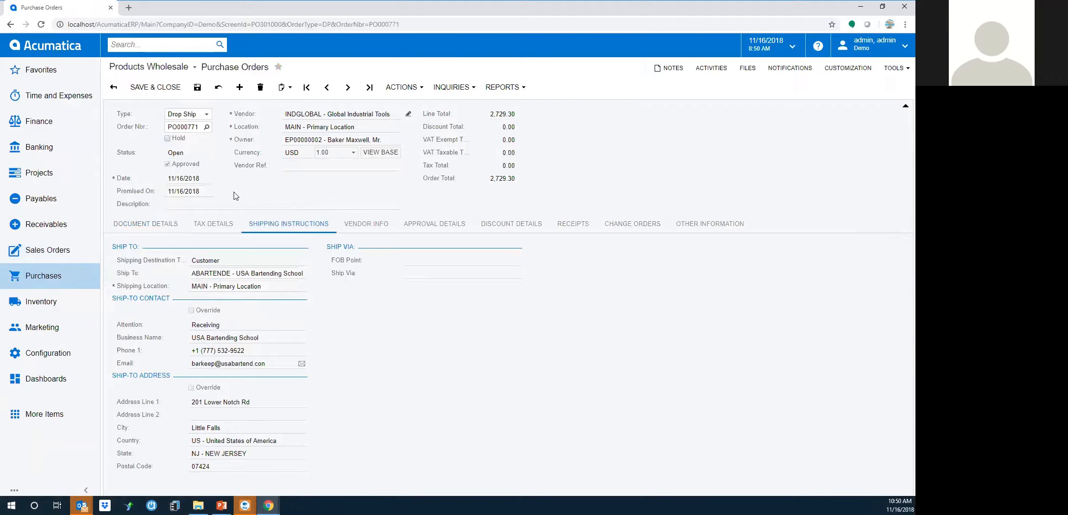
{"action": "left_click", "coordinate": [160, 228]}
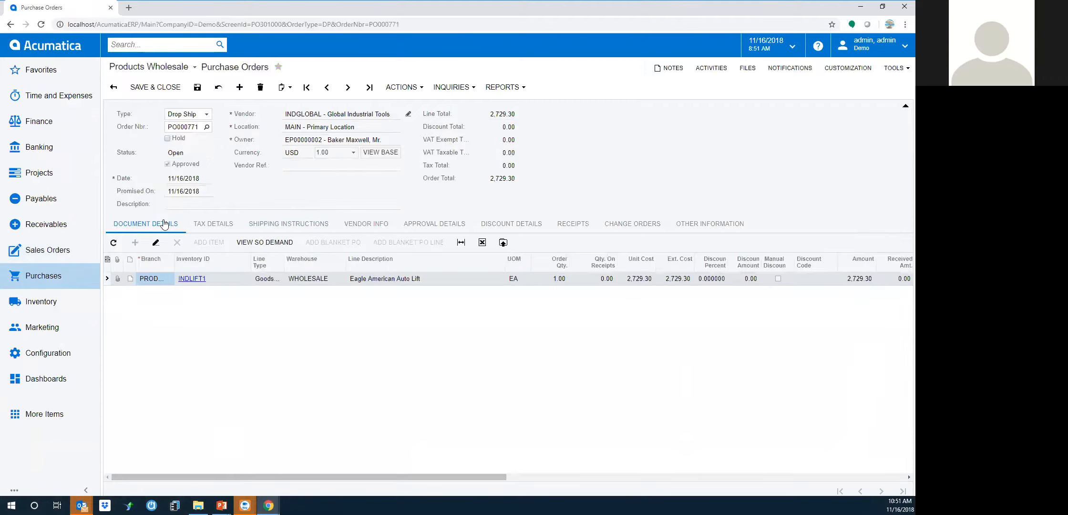
Email the purchase order to the vendor and start a PO receipt for it
{"action": "left_click", "coordinate": [401, 88]}
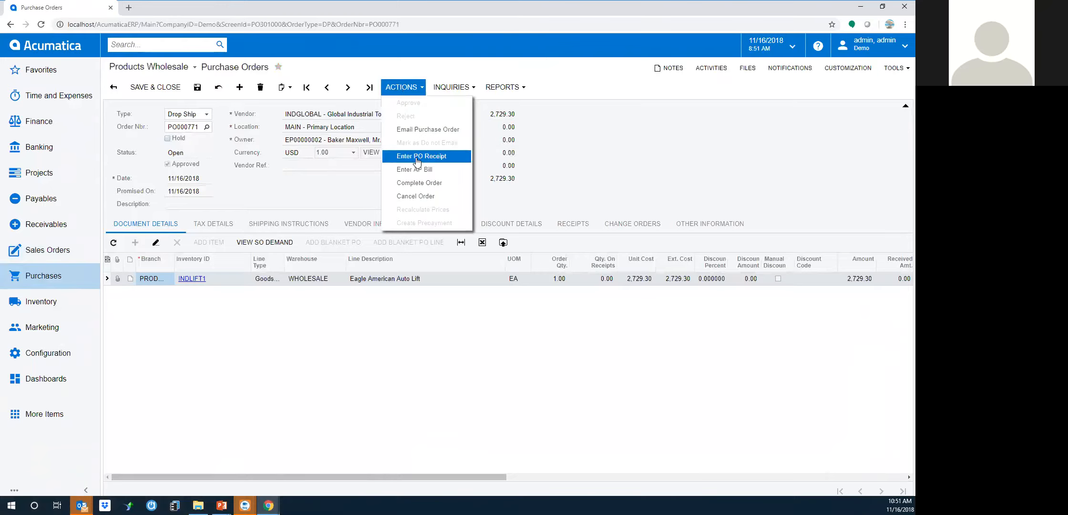
{"action": "left_click", "coordinate": [420, 130]}
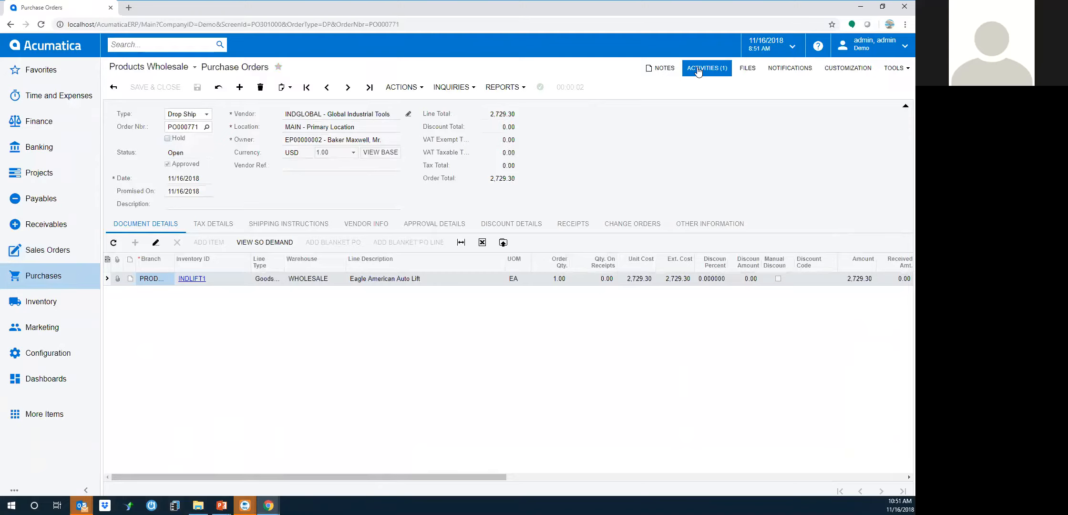
{"action": "left_click", "coordinate": [408, 88]}
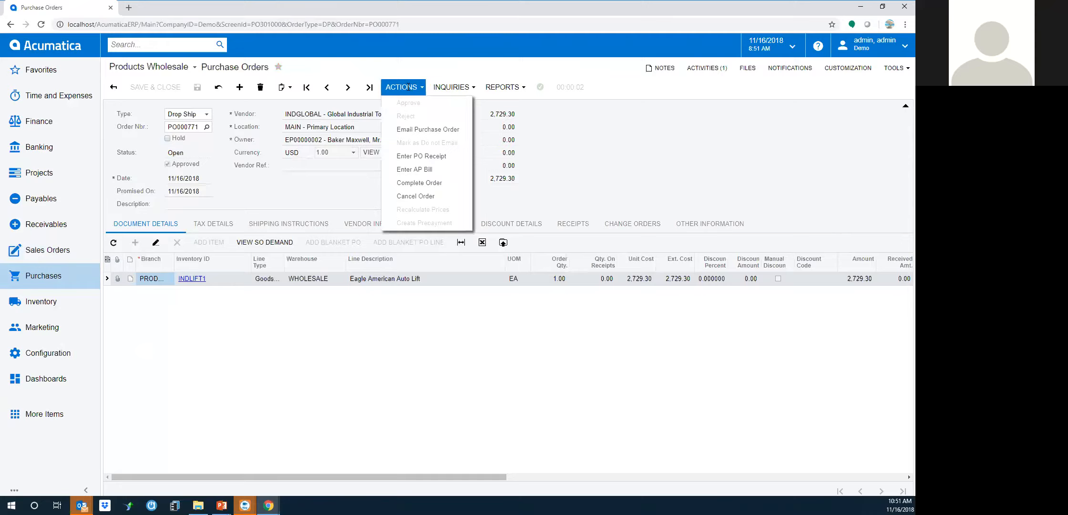
{"action": "left_click", "coordinate": [414, 156]}
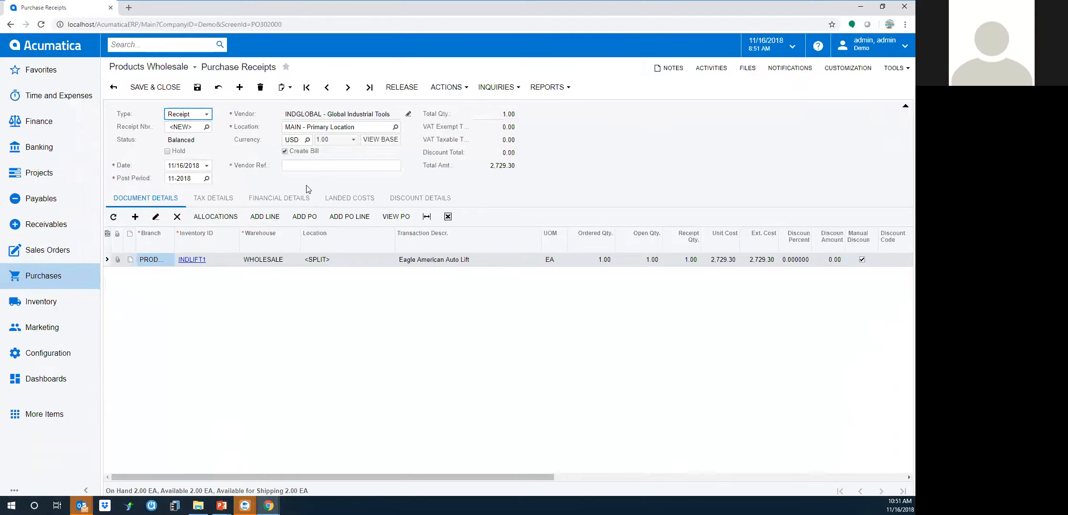
Enter vendor reference 455454 on the purchase receipt and release it
{"action": "left_click", "coordinate": [302, 166]}
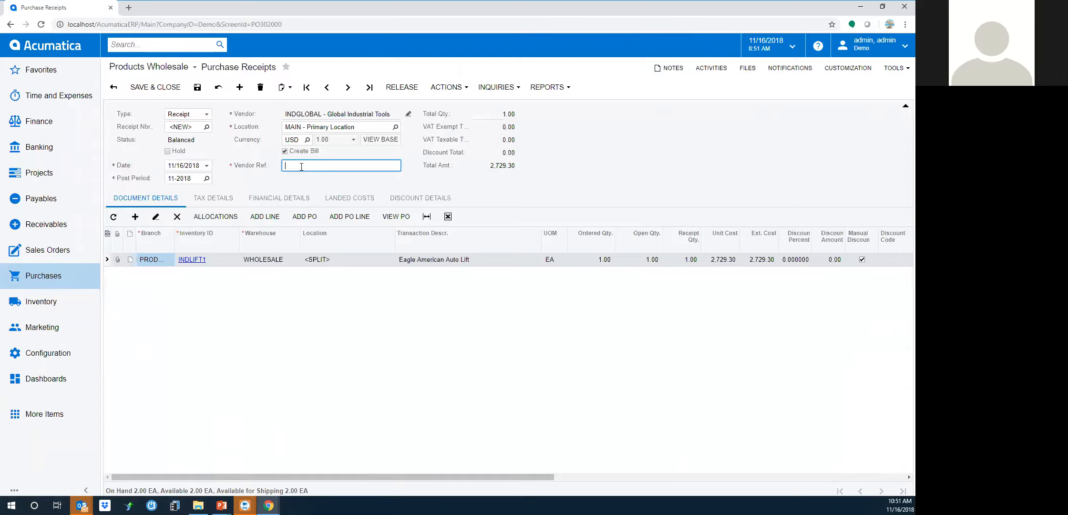
{"action": "type", "text": "455454"}
{"action": "left_click", "coordinate": [404, 91]}
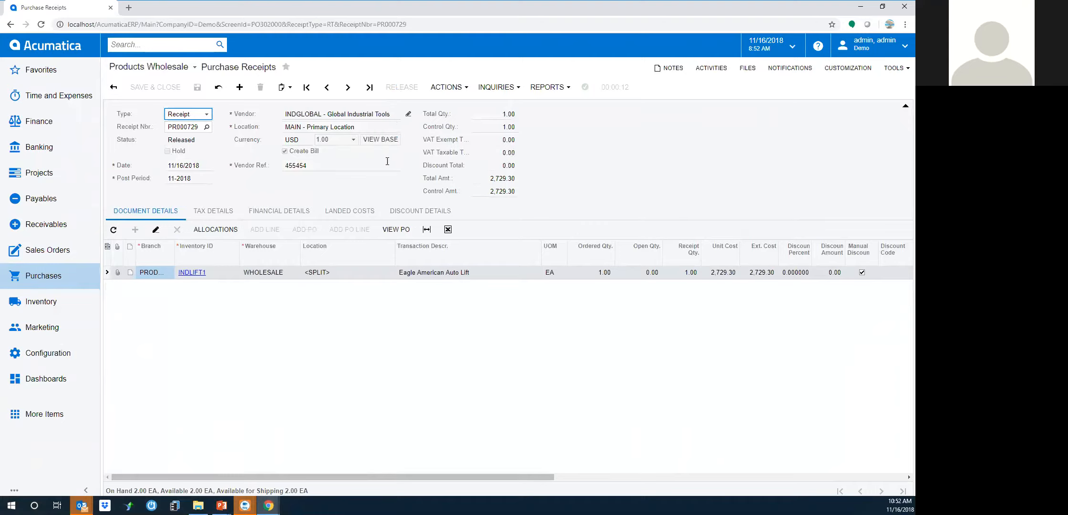
Open the receipt's drop-ship purchase order and trace its demand to sales order SO004394
{"action": "left_click", "coordinate": [402, 230]}
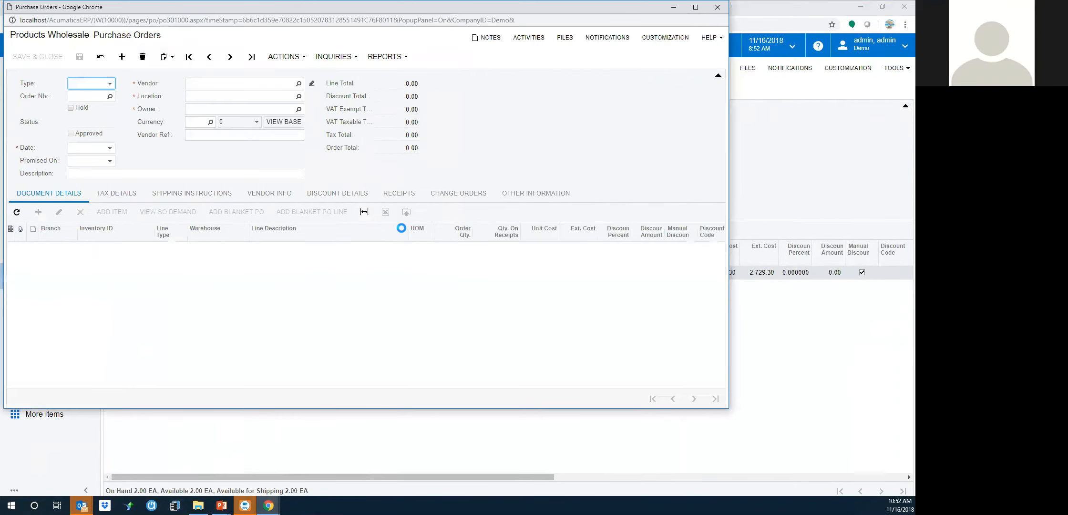
{"action": "left_click_drag", "start_coordinate": [325, 20], "coordinate": [335, 67]}
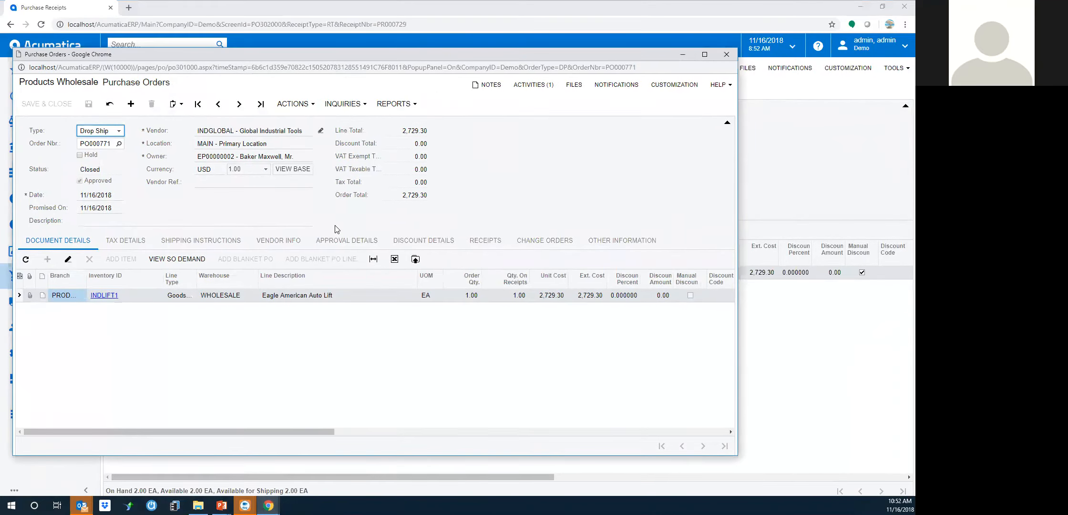
{"action": "left_click", "coordinate": [190, 264]}
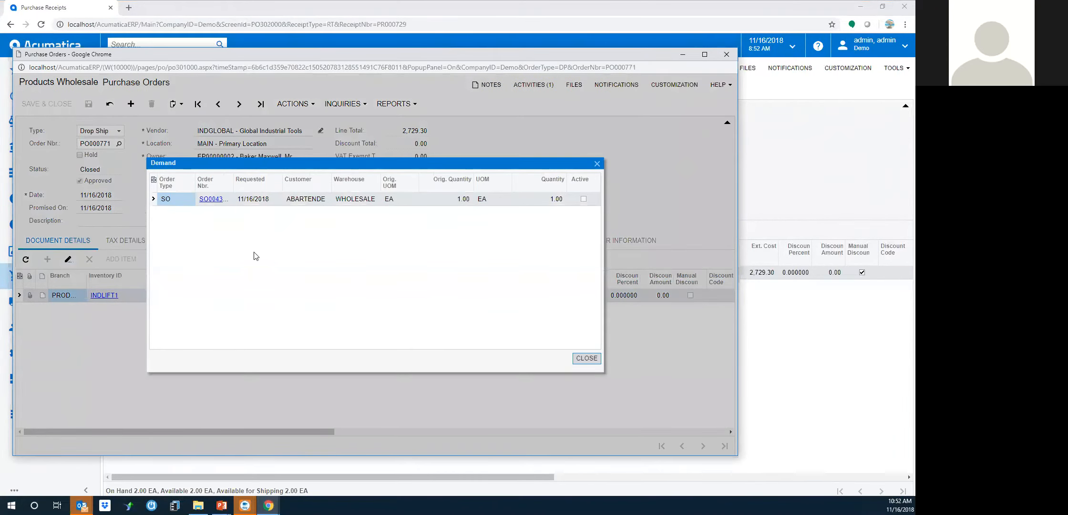
{"action": "left_click", "coordinate": [216, 199]}
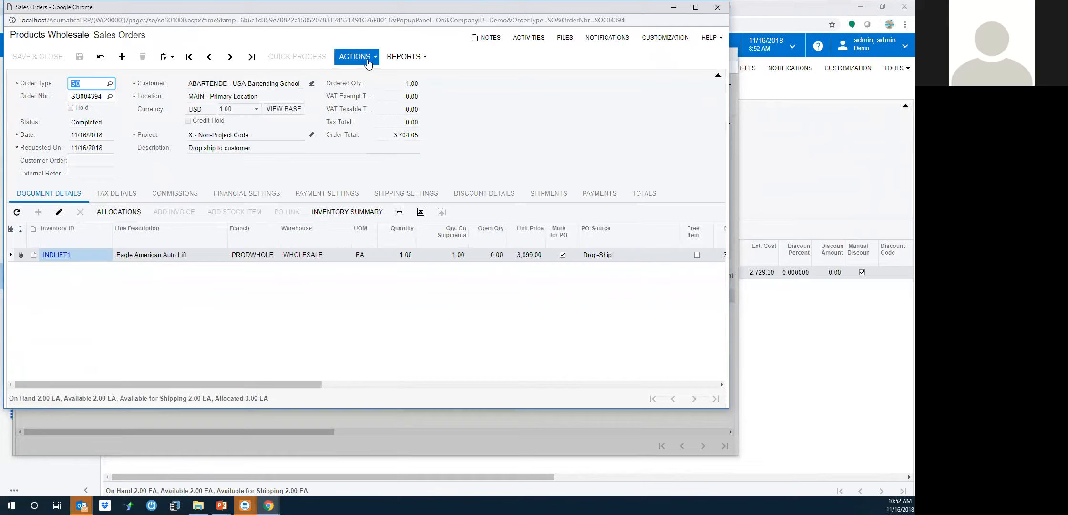
Close the sales order, demand and purchase order windows, returning to receipt PR000729's inquiries
{"action": "left_click_drag", "start_coordinate": [418, 12], "coordinate": [437, 72]}
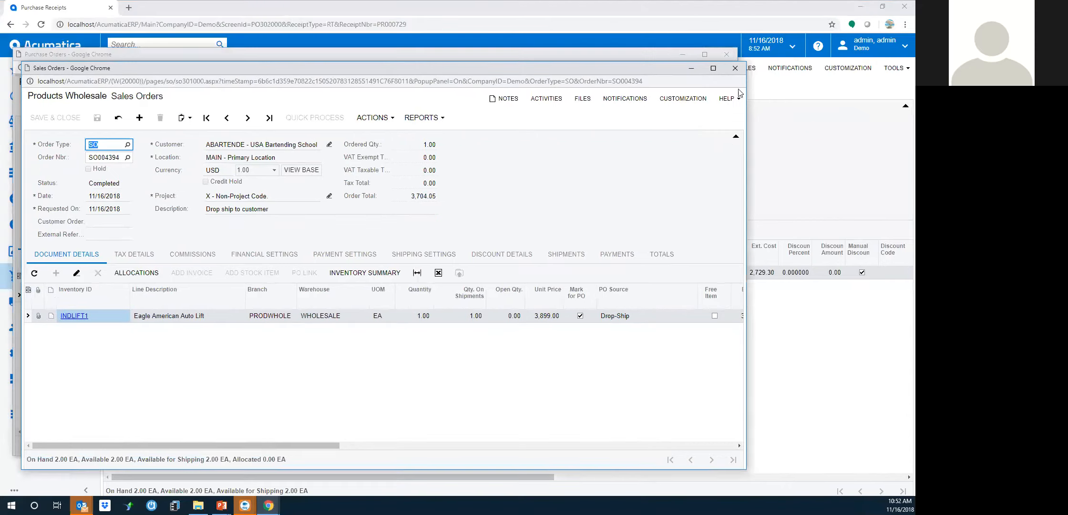
{"action": "left_click", "coordinate": [736, 70]}
{"action": "left_click", "coordinate": [598, 165]}
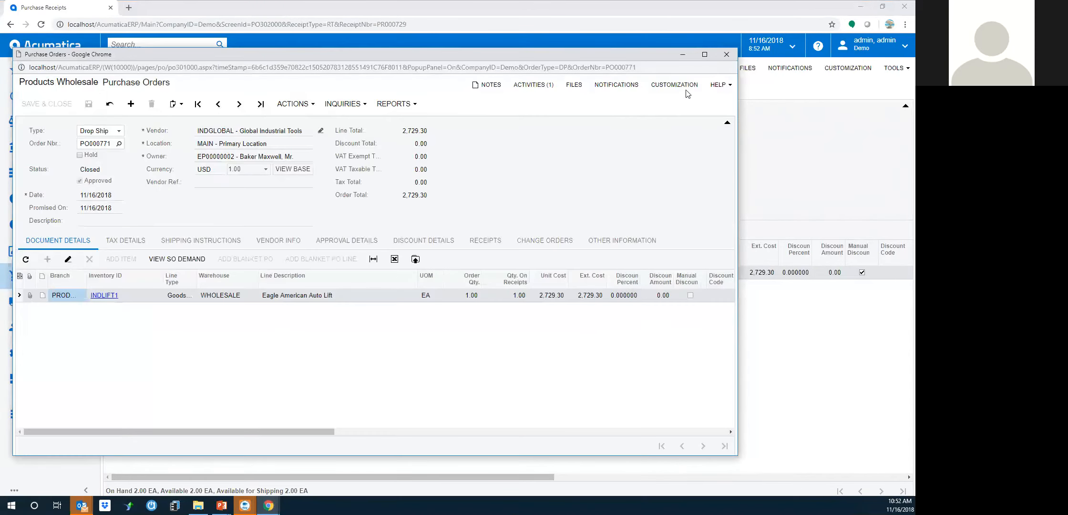
{"action": "left_click", "coordinate": [727, 54]}
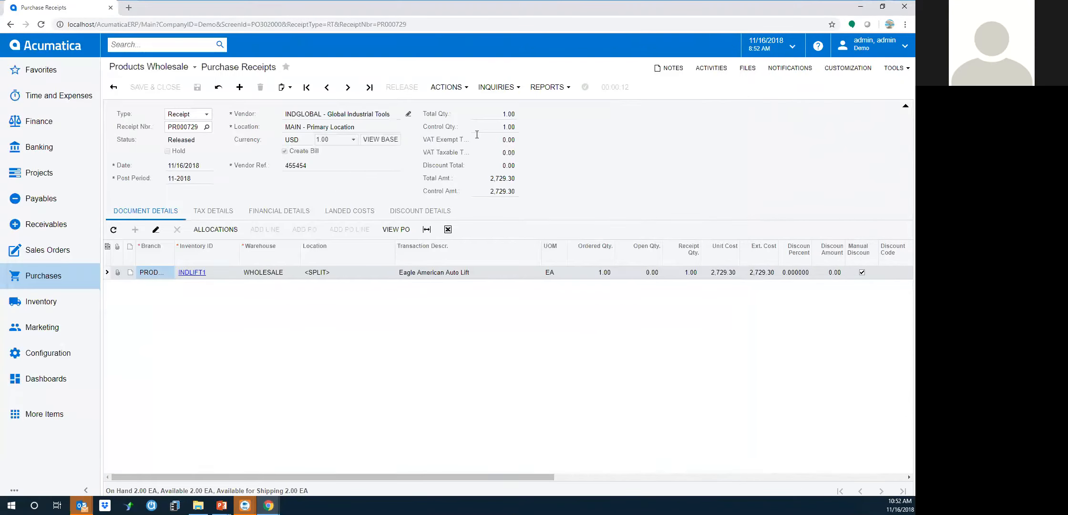
{"action": "left_click", "coordinate": [505, 87]}
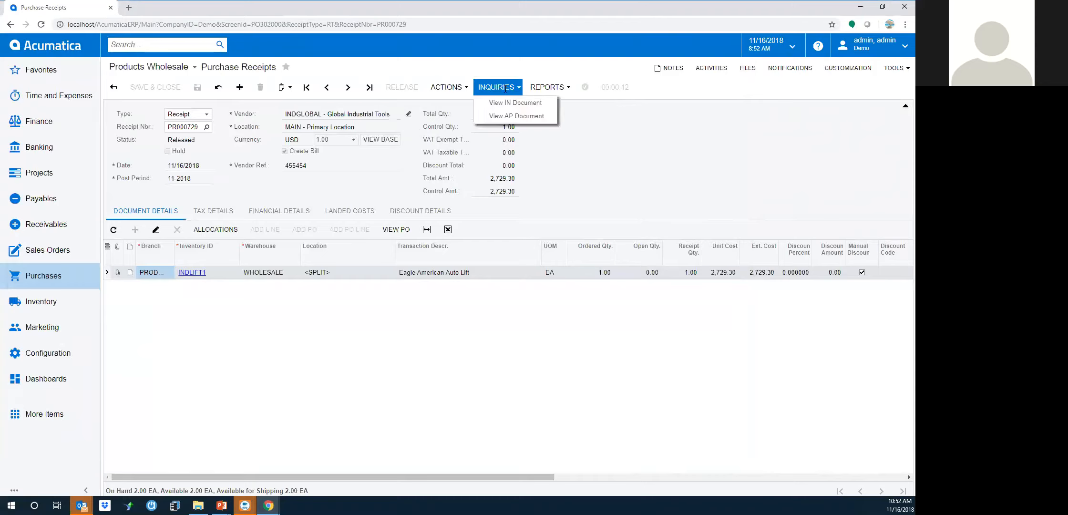
{"action": "left_click", "coordinate": [511, 118]}
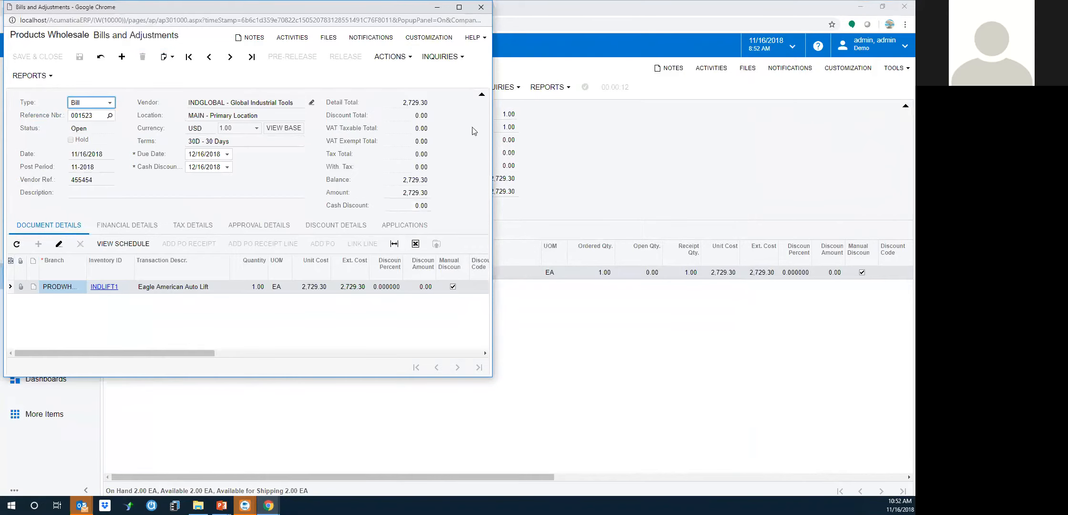
{"action": "left_click", "coordinate": [145, 231]}
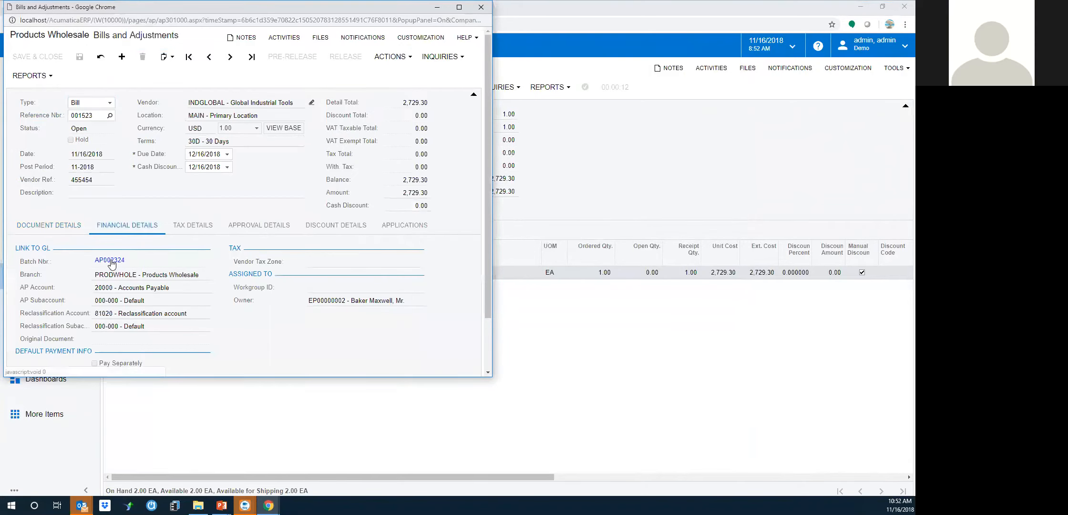
{"action": "left_click", "coordinate": [111, 263]}
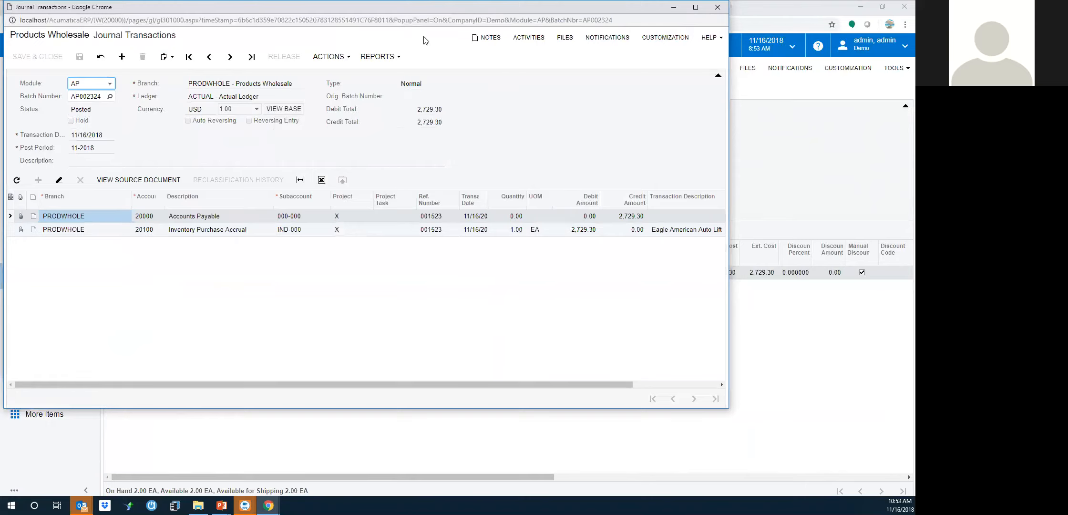
{"action": "left_click_drag", "start_coordinate": [410, 8], "coordinate": [419, 49]}
{"action": "left_click", "coordinate": [725, 47]}
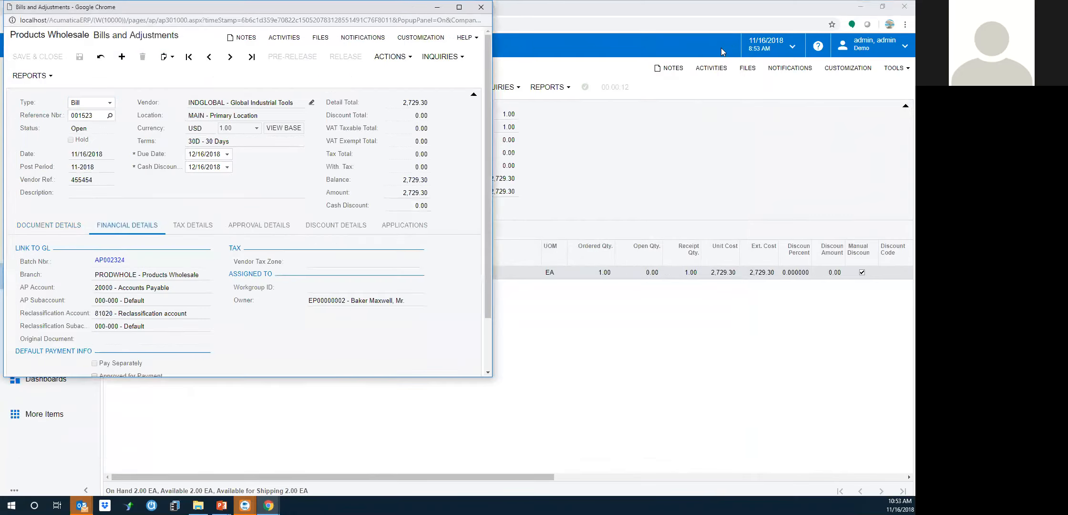
{"action": "left_click_drag", "start_coordinate": [412, 7], "coordinate": [420, 43]}
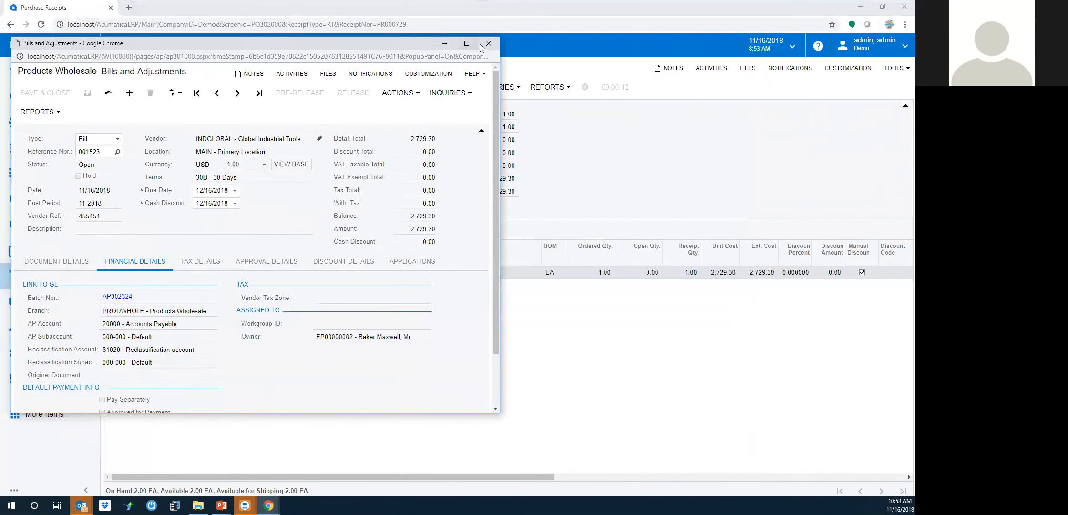
{"action": "left_click", "coordinate": [489, 43]}
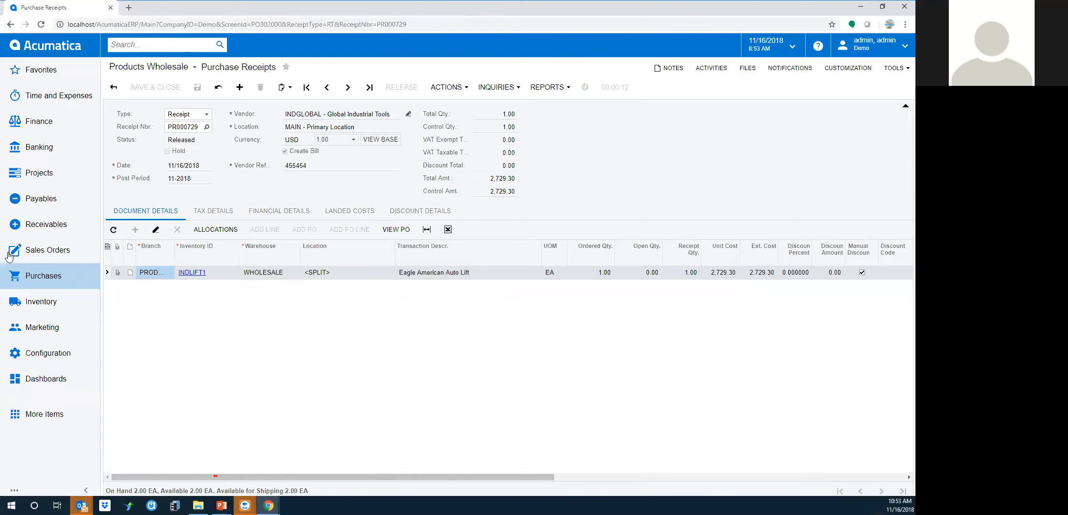
Run Prepare Drop-Ship Invoice on receipt PR000729 in Process Shipments
{"action": "left_click", "coordinate": [53, 251]}
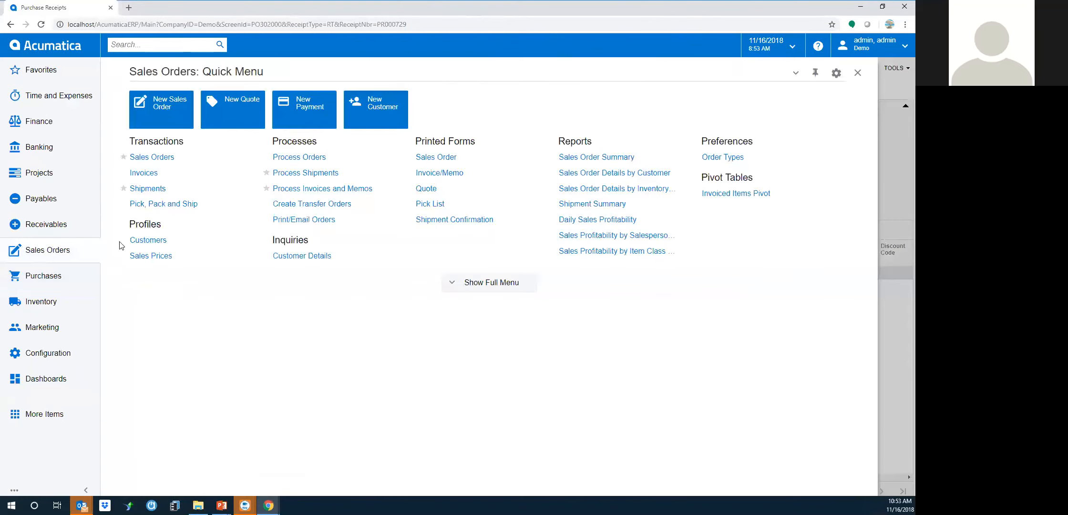
{"action": "left_click", "coordinate": [305, 175]}
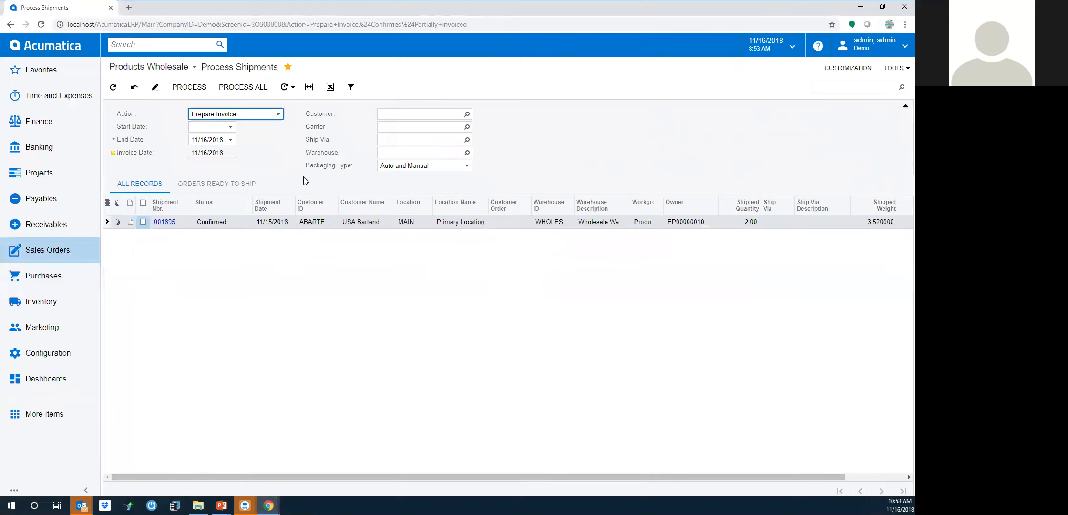
{"action": "left_click", "coordinate": [279, 115]}
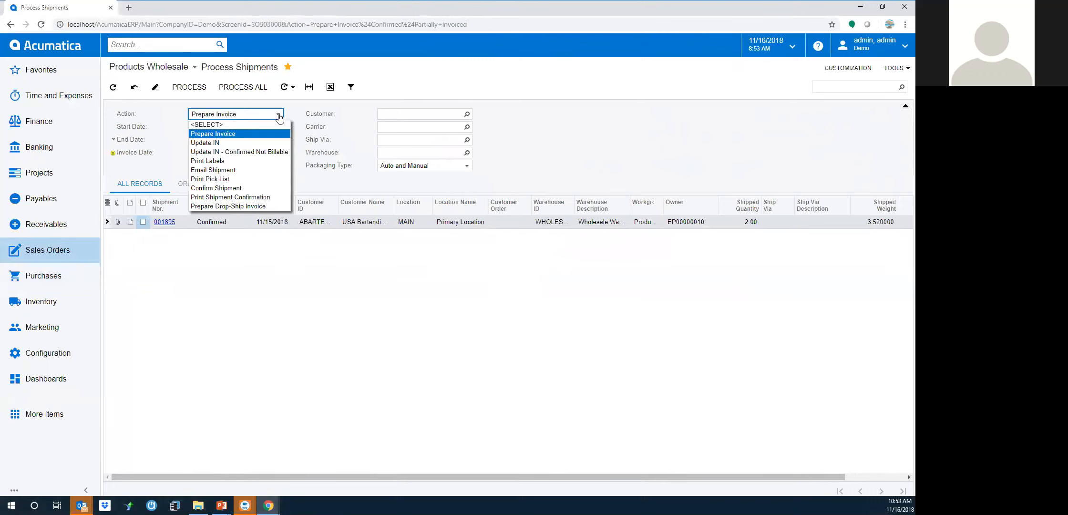
{"action": "left_click", "coordinate": [225, 206]}
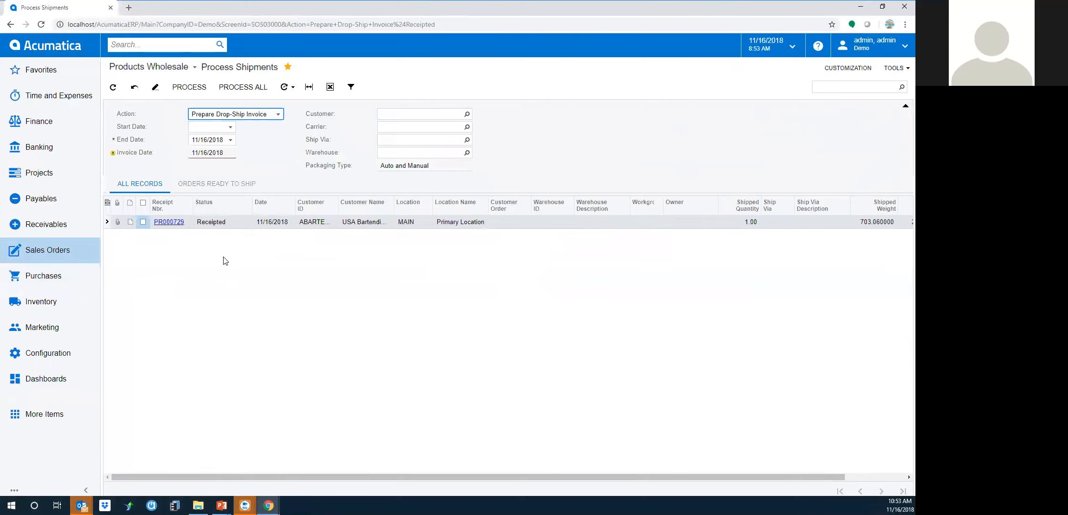
{"action": "left_click", "coordinate": [143, 222]}
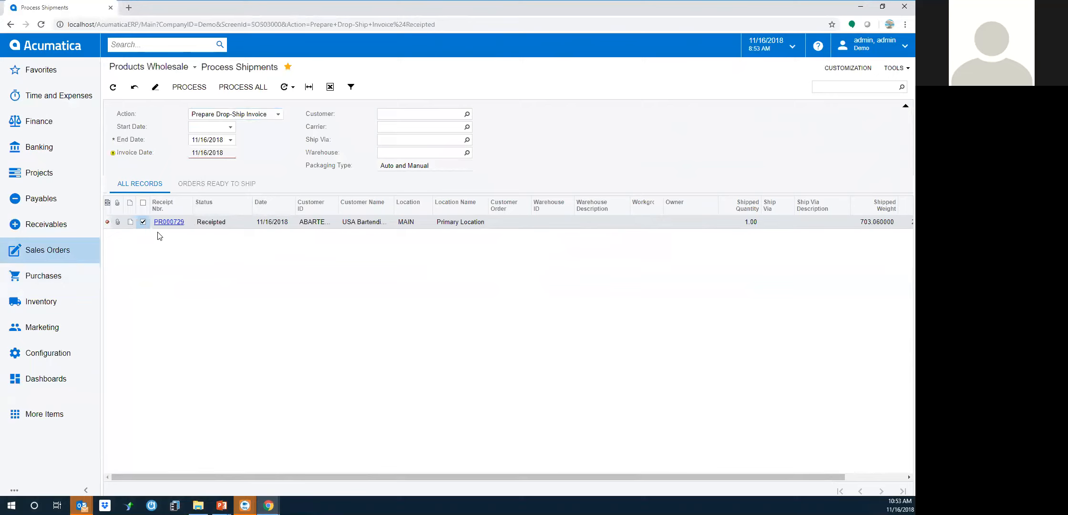
{"action": "left_click", "coordinate": [189, 88]}
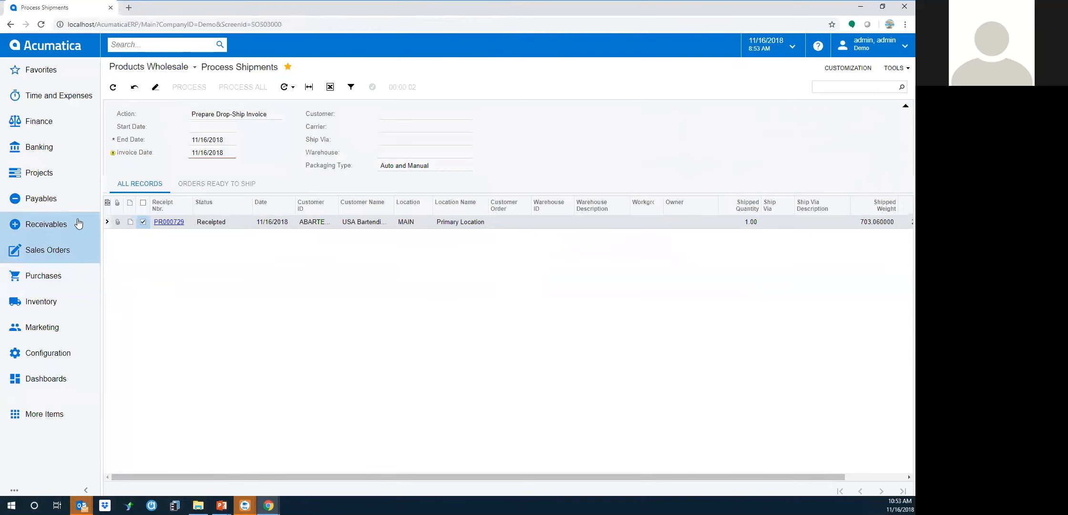
Open sales order SO004394 from the Sales Orders list and review its available actions
{"action": "left_click", "coordinate": [45, 255]}
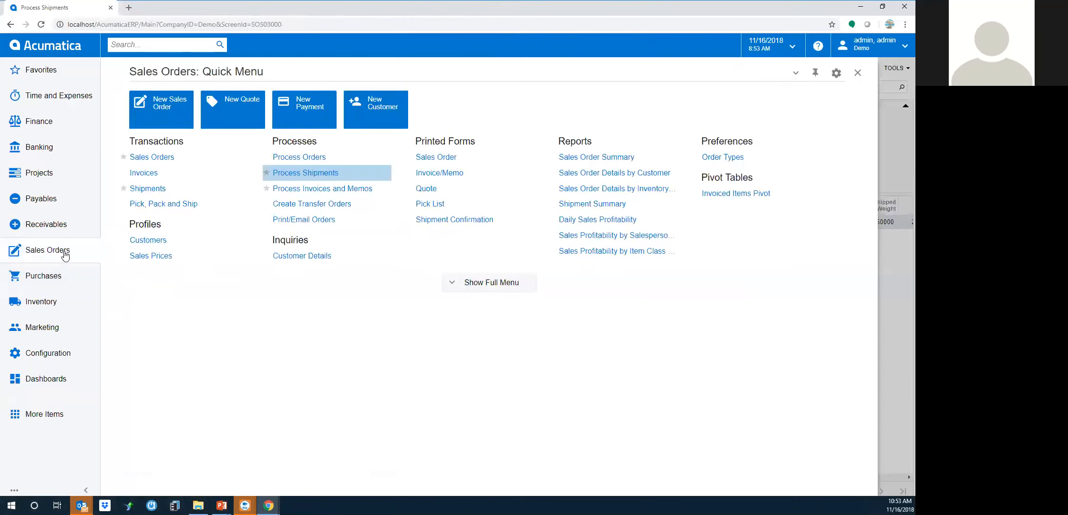
{"action": "left_click", "coordinate": [147, 157]}
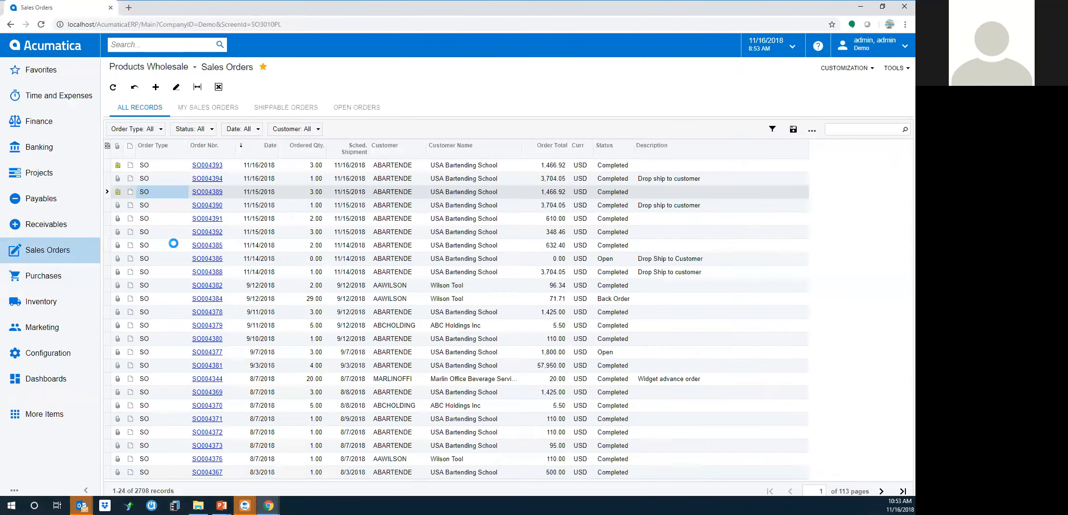
{"action": "left_click", "coordinate": [207, 179]}
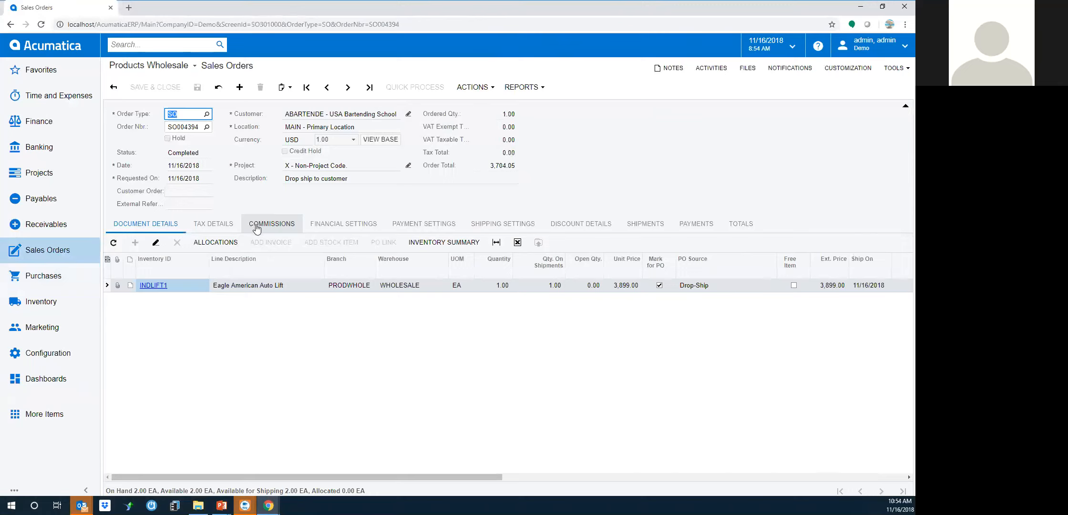
{"action": "left_click", "coordinate": [477, 86]}
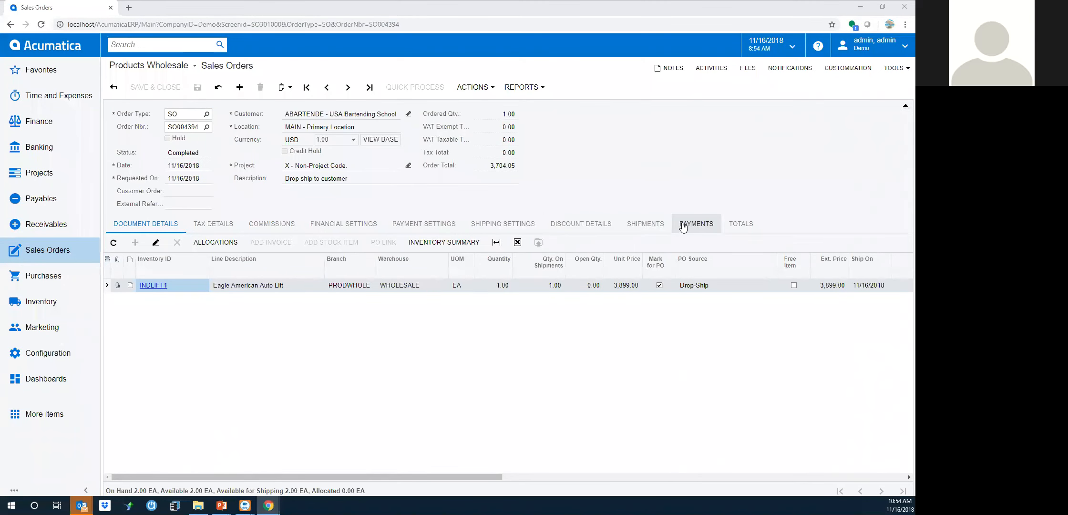
Open invoice AR006033 from the order's shipments and release it
{"action": "left_click", "coordinate": [645, 224]}
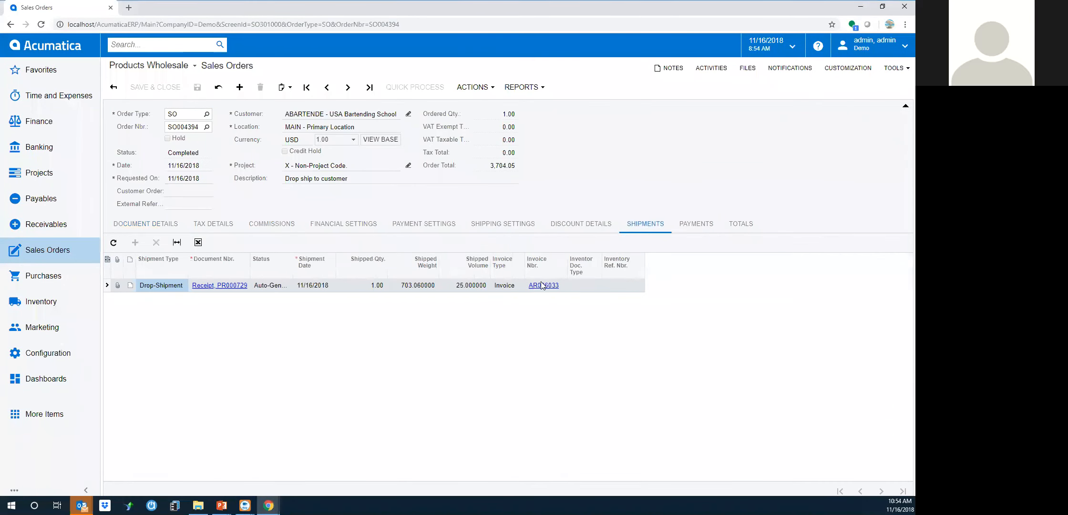
{"action": "left_click", "coordinate": [541, 286]}
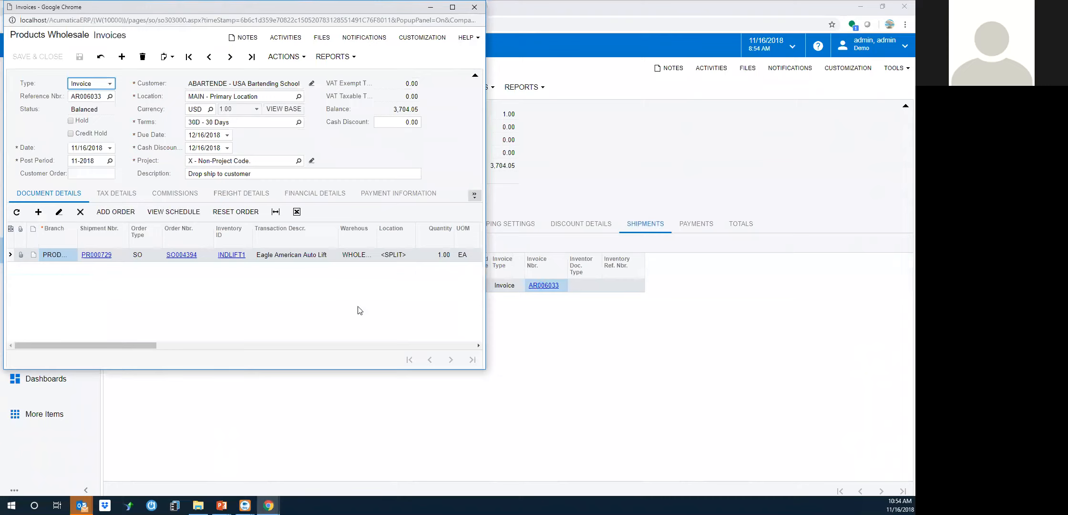
{"action": "left_click", "coordinate": [283, 59]}
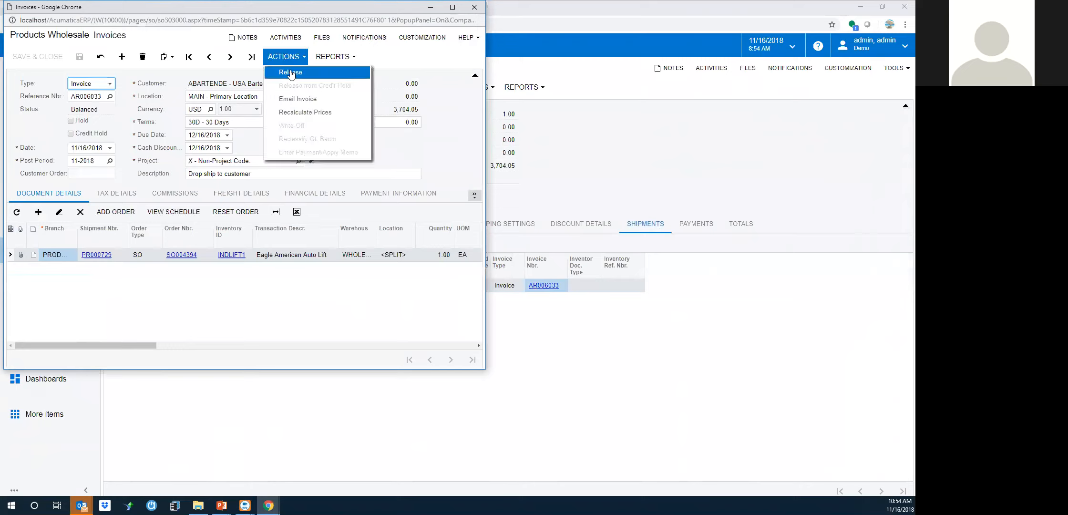
{"action": "left_click", "coordinate": [290, 73]}
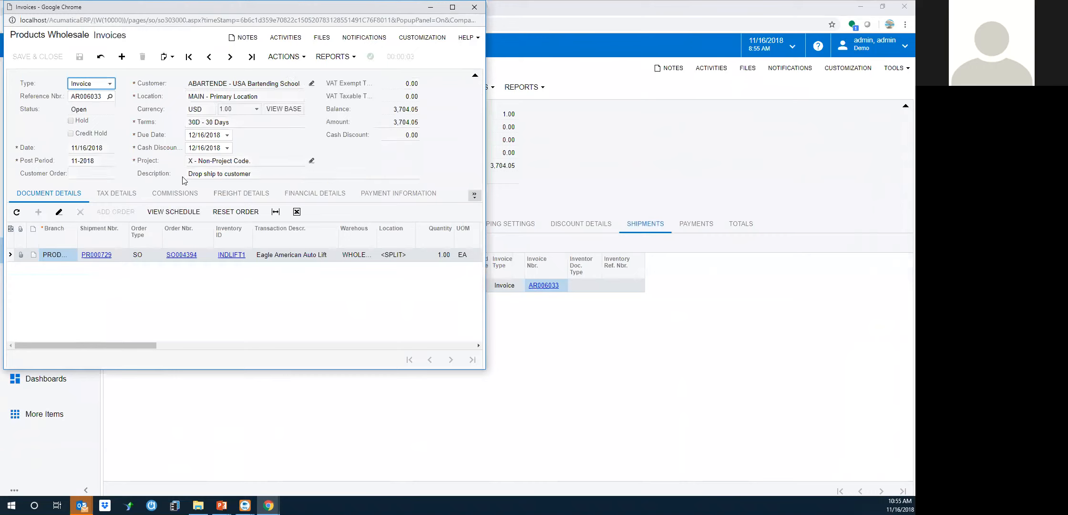
Review AR journal batch AR004599 from the invoice's financial details
{"action": "left_click", "coordinate": [325, 196]}
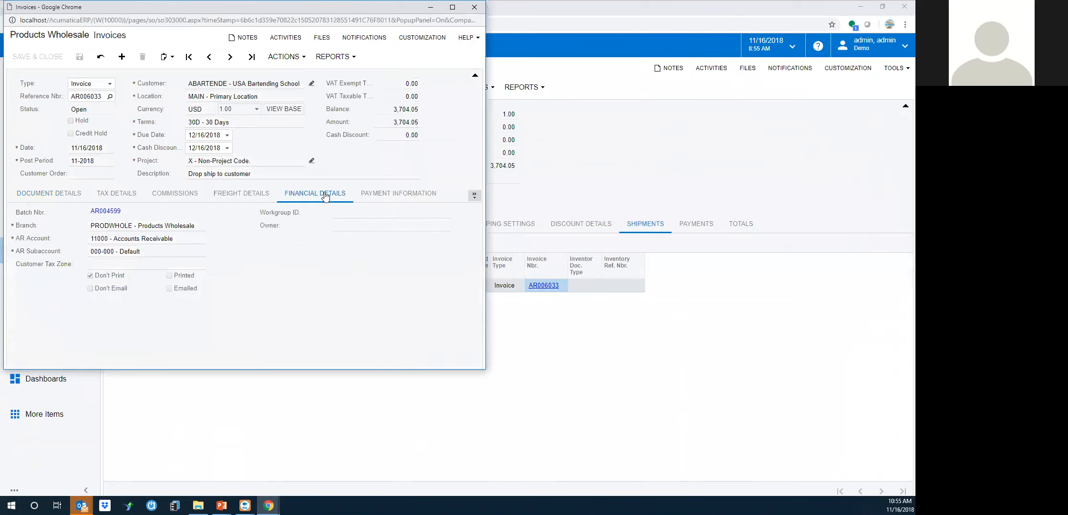
{"action": "left_click", "coordinate": [105, 212]}
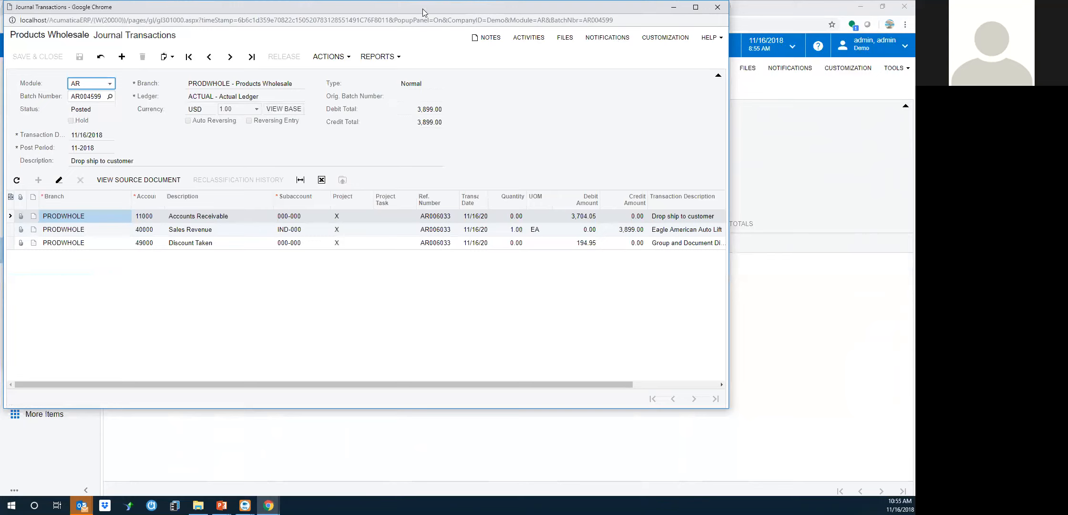
{"action": "left_click_drag", "start_coordinate": [428, 7], "coordinate": [441, 73]}
{"action": "left_click", "coordinate": [728, 72]}
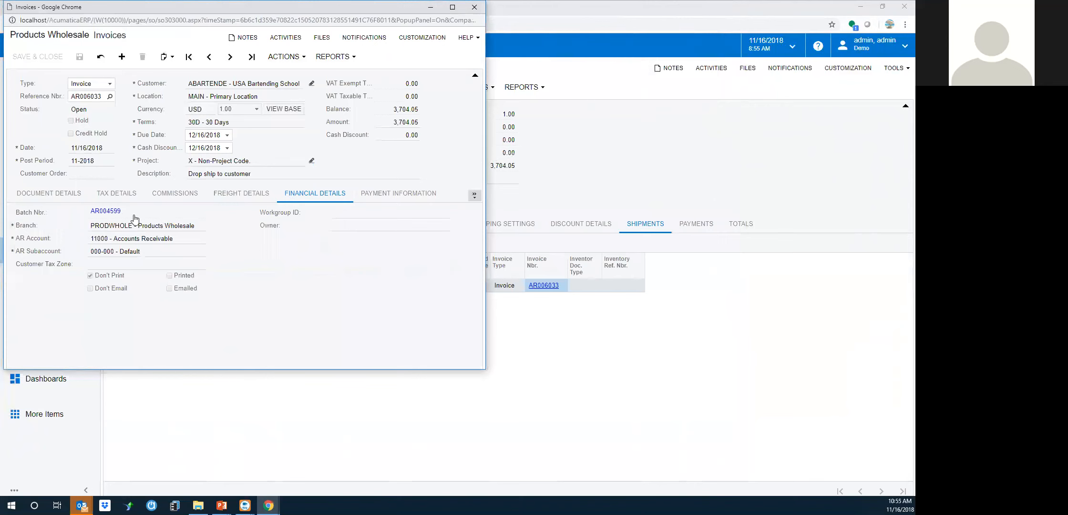
Switch the batch view to the IN module to review batch 00003193, then close it
{"action": "left_click", "coordinate": [115, 212]}
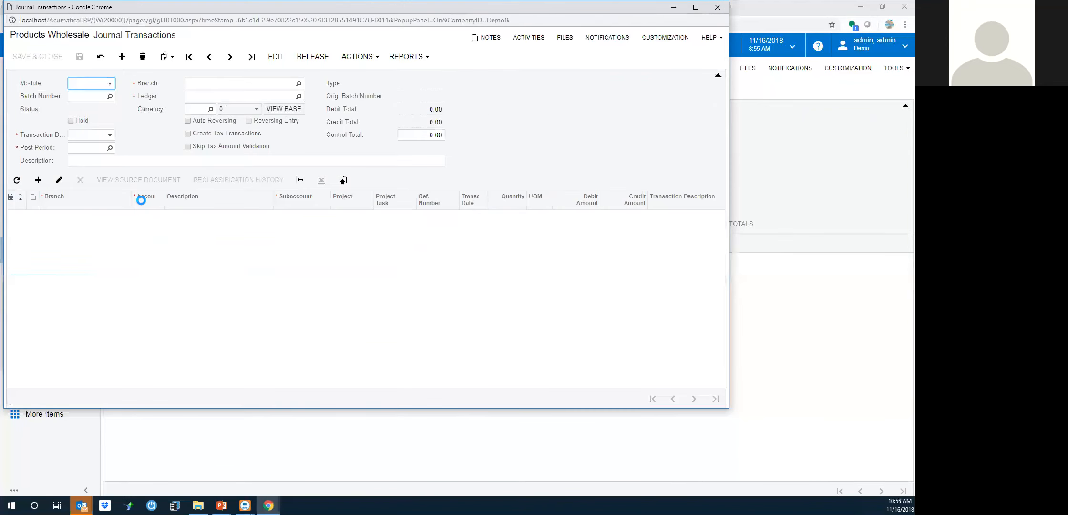
{"action": "left_click", "coordinate": [110, 84]}
{"action": "left_click", "coordinate": [86, 138]}
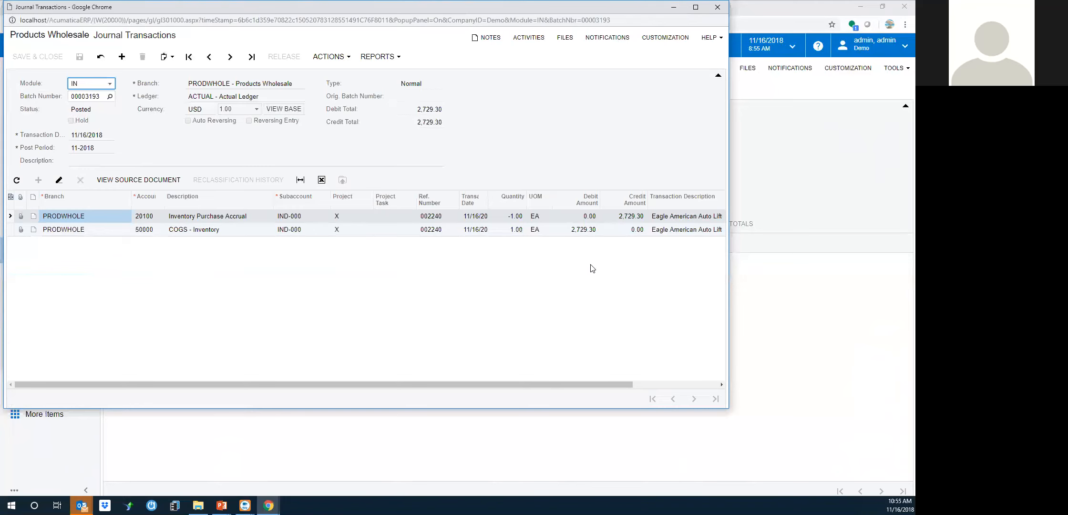
{"action": "left_click_drag", "start_coordinate": [393, 10], "coordinate": [402, 120]}
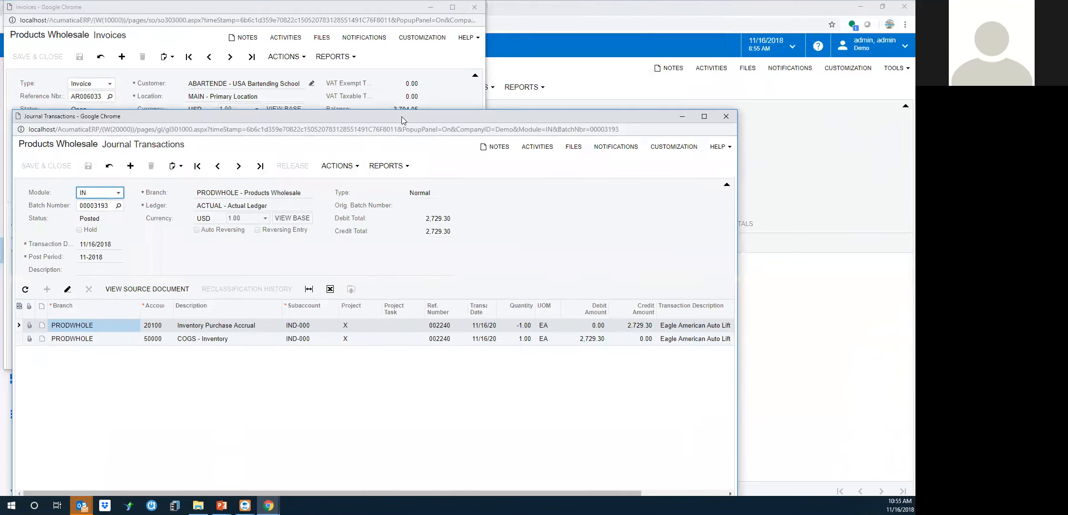
{"action": "left_click", "coordinate": [726, 116]}
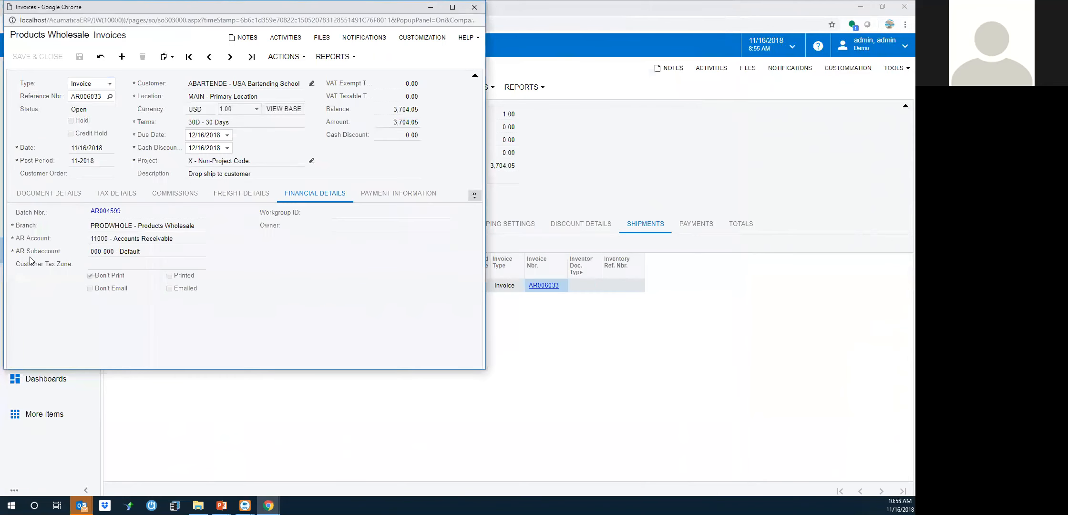